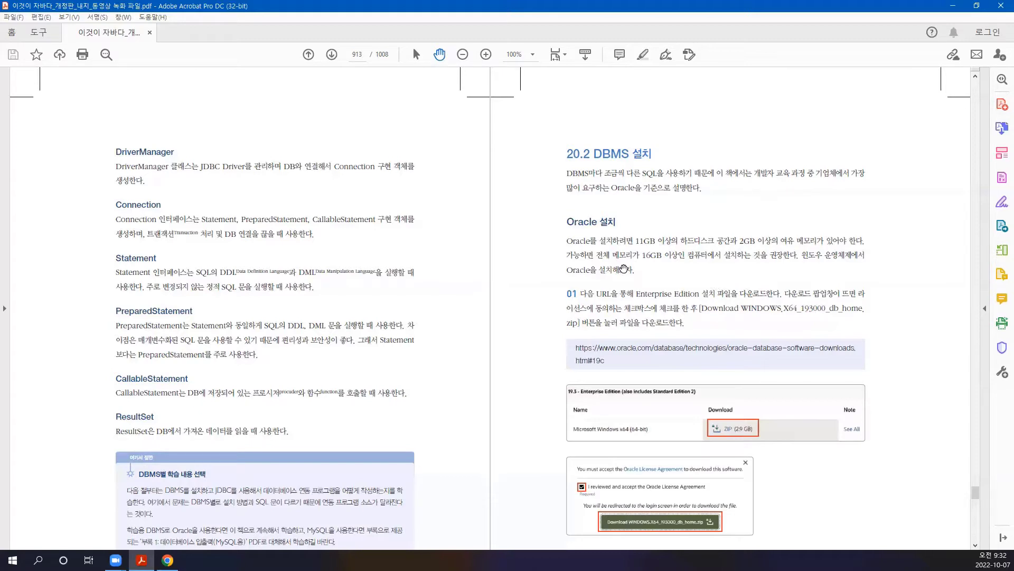
# - Go to oracle.com and reach the Oracle Database 19c downloads via Products > Oracle Database
pyautogui.scroll(-2, 637, 269)
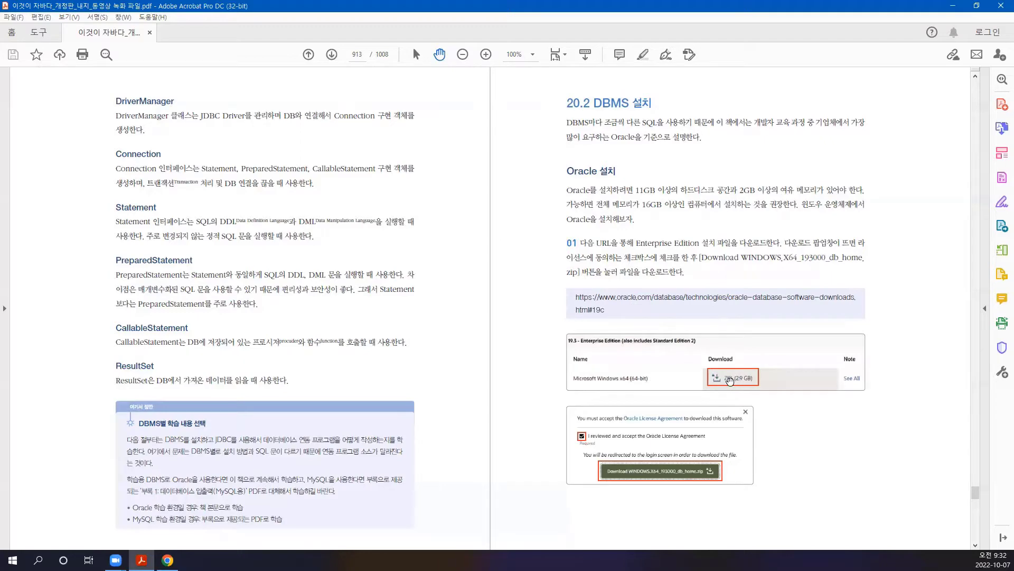
pyautogui.hotkey('alt', 'Tab')
pyautogui.write('www.or')
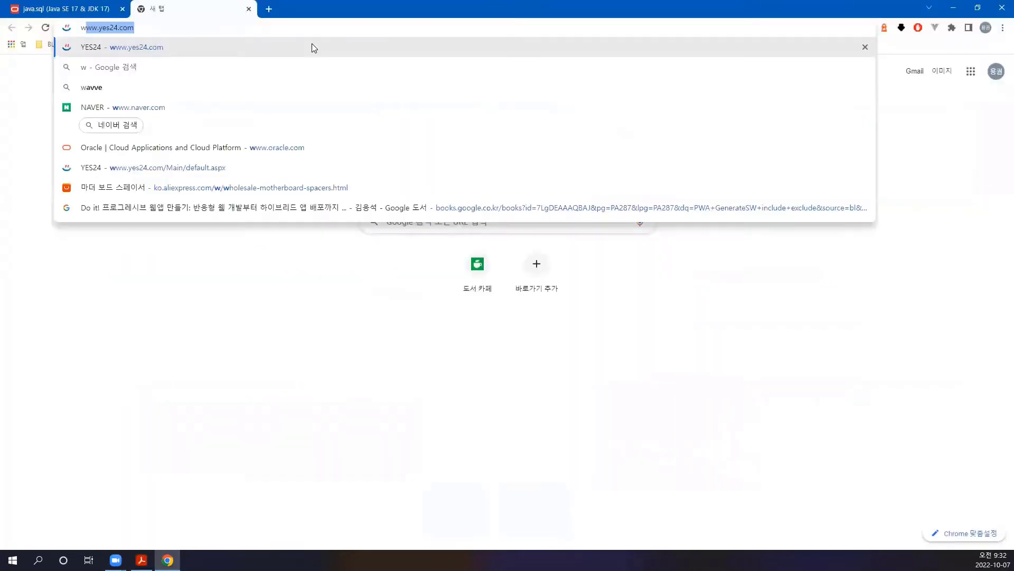
pyautogui.press('Return')
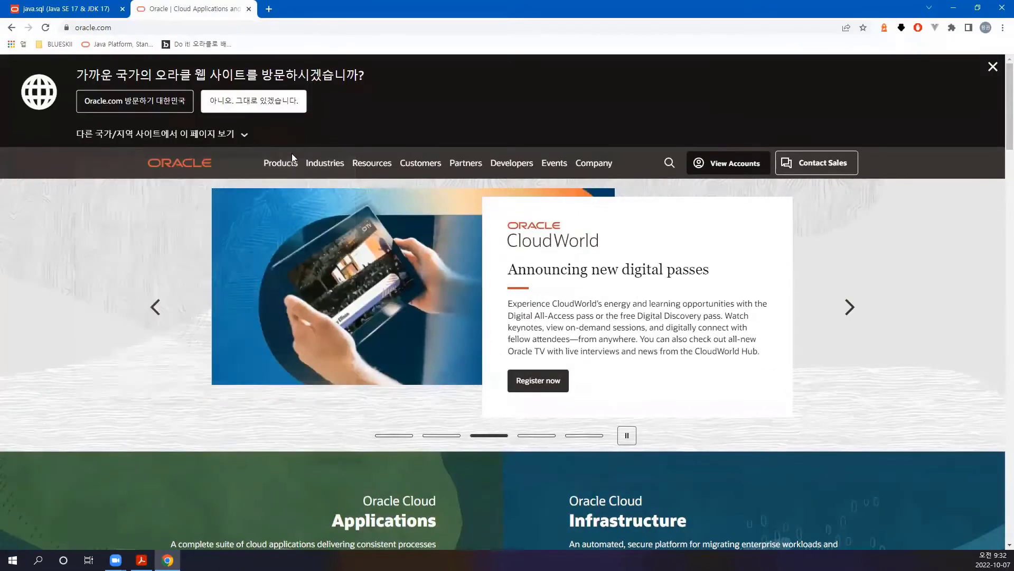
pyautogui.click(281, 164)
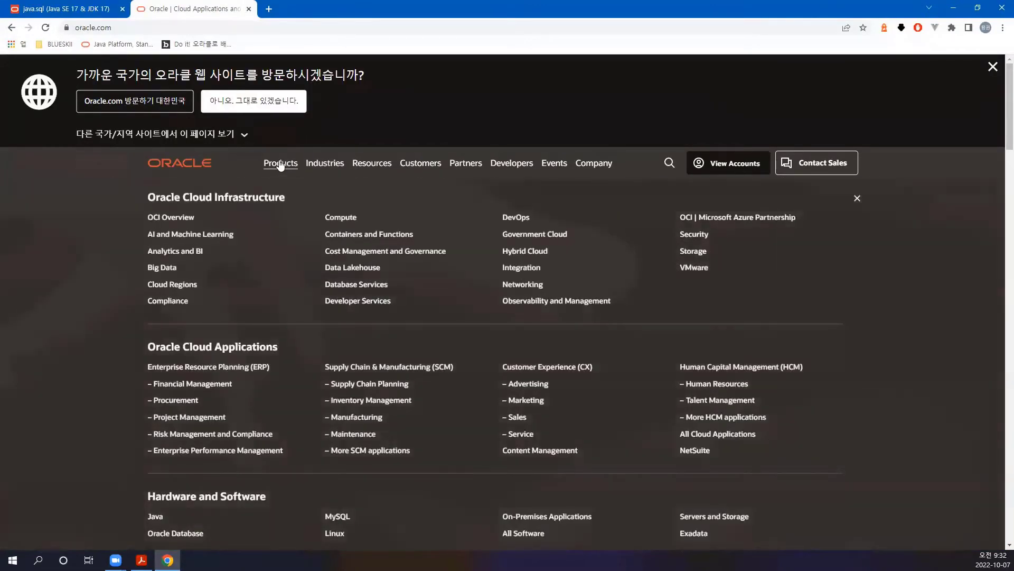
pyautogui.scroll(-2, 280, 254)
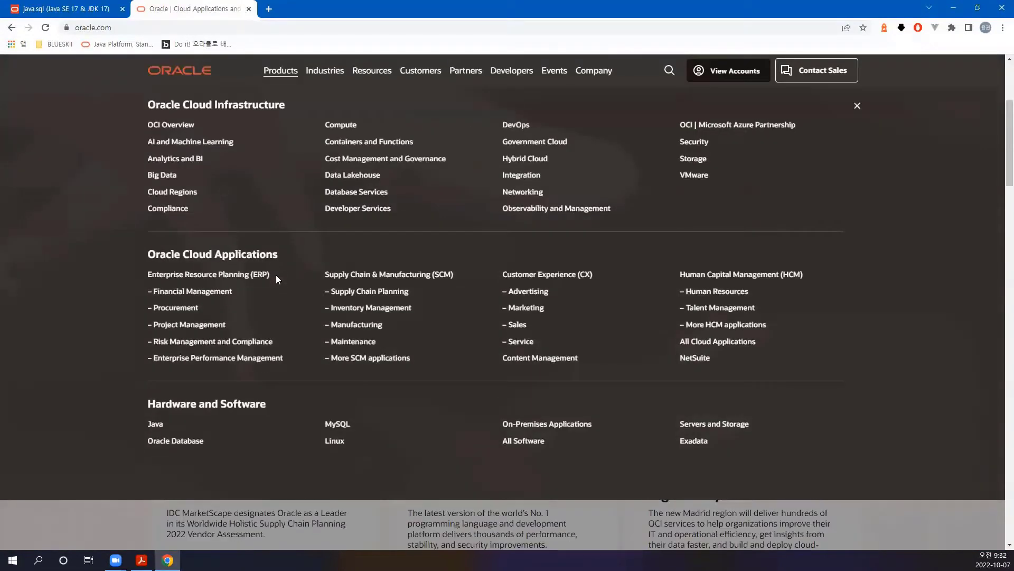
pyautogui.click(180, 442)
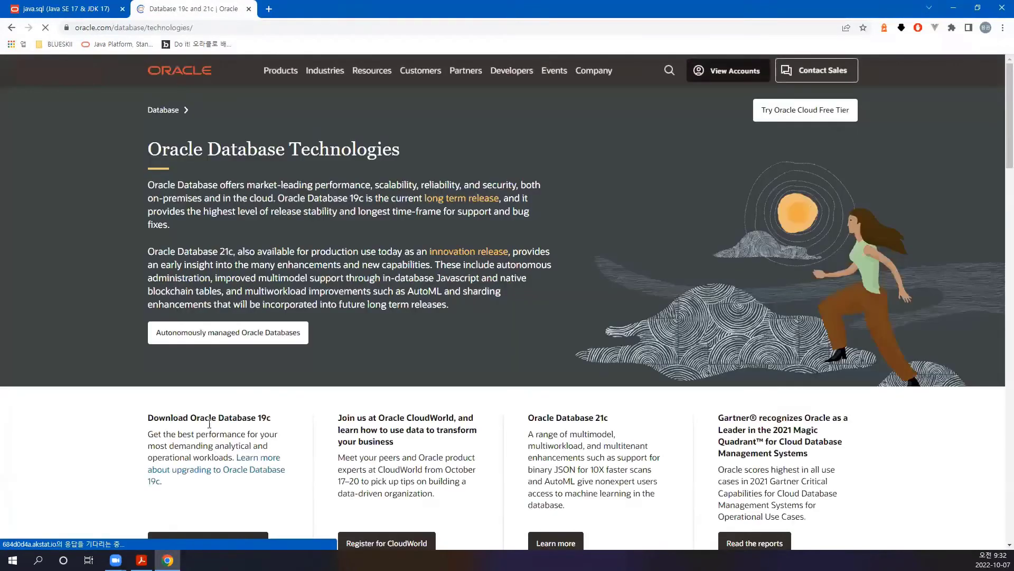
pyautogui.scroll(-3, 294, 333)
pyautogui.scroll(-2, 292, 335)
pyautogui.scroll(2, 186, 227)
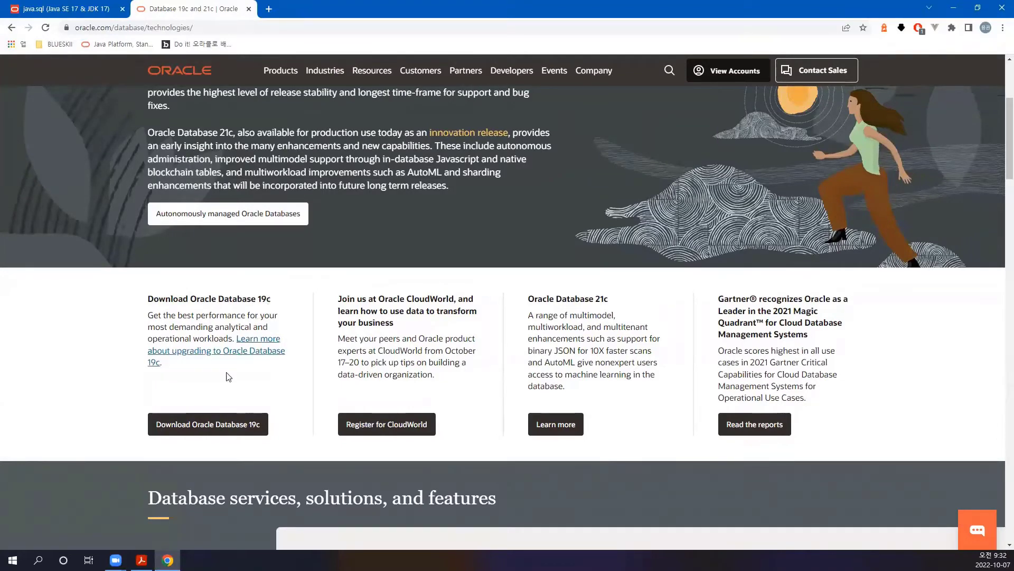
pyautogui.click(199, 425)
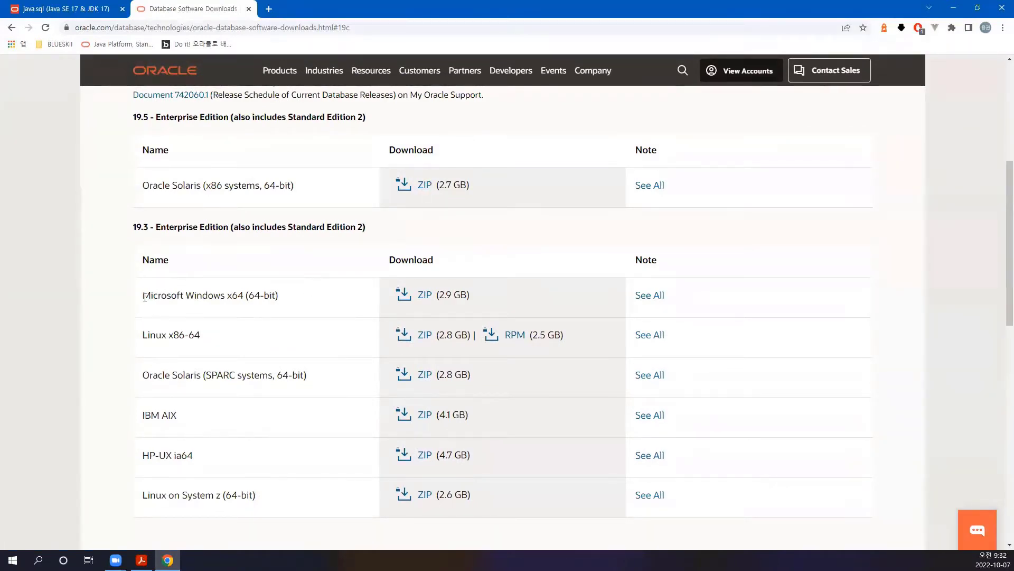
# - Highlight 'Microsoft Windows' in the 19.3 table's Windows x64 row and browse the downloads list
pyautogui.moveTo(145, 297); pyautogui.dragTo(224, 294)
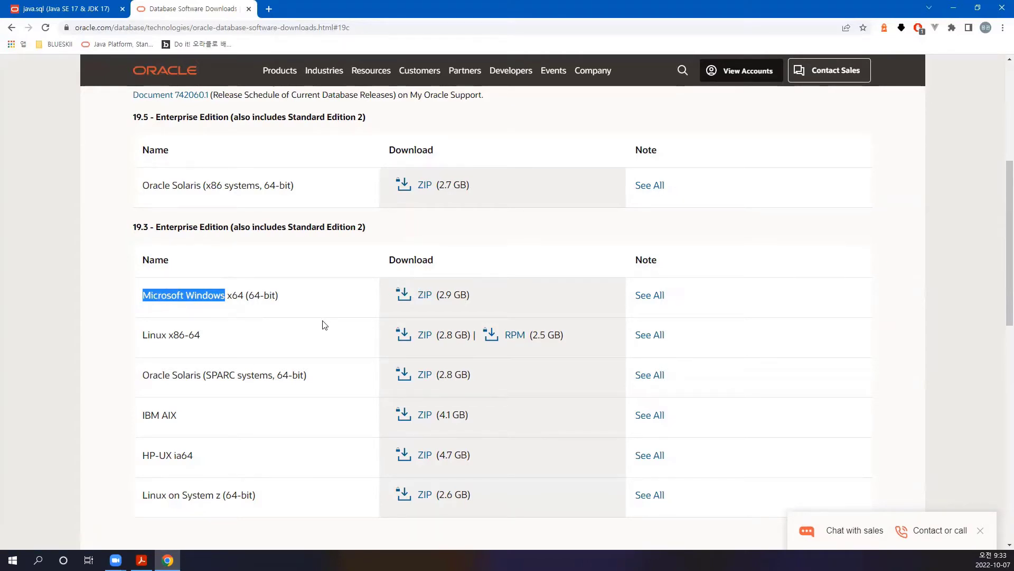
pyautogui.scroll(1, 325, 327)
pyautogui.scroll(-1, 325, 327)
pyautogui.scroll(-1, 285, 358)
pyautogui.scroll(2, 285, 358)
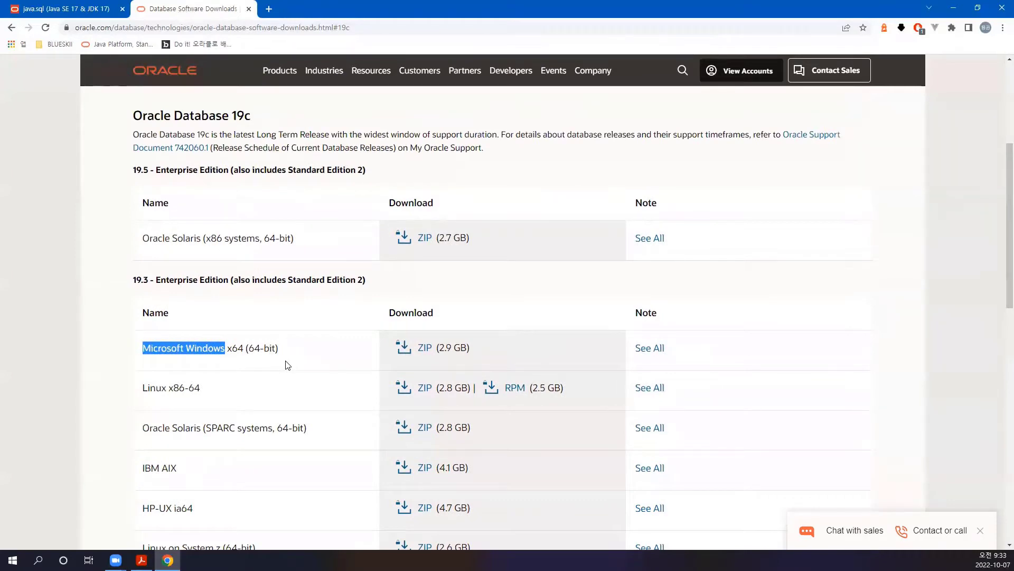
pyautogui.scroll(-4, 287, 364)
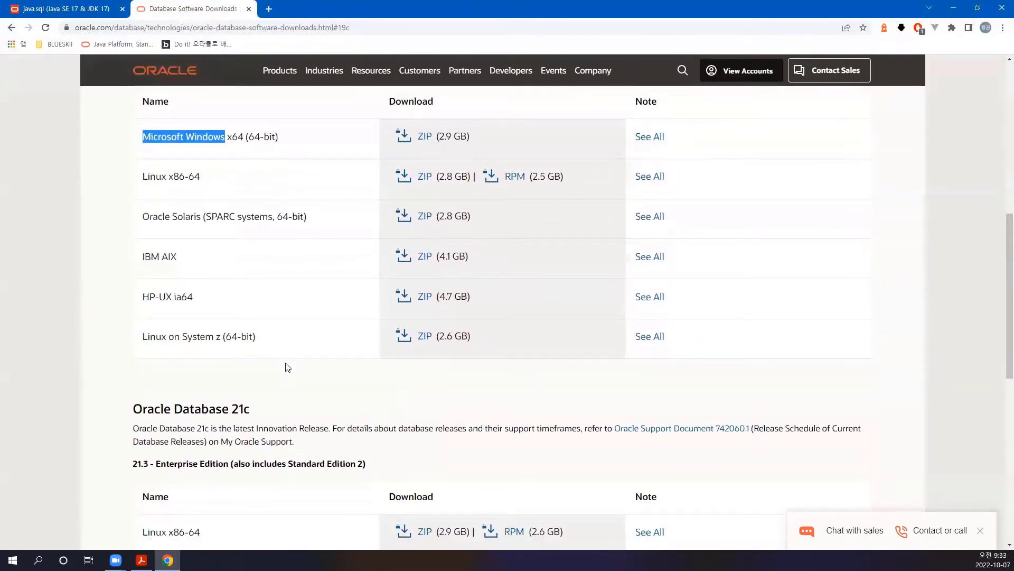
pyautogui.scroll(3, 287, 366)
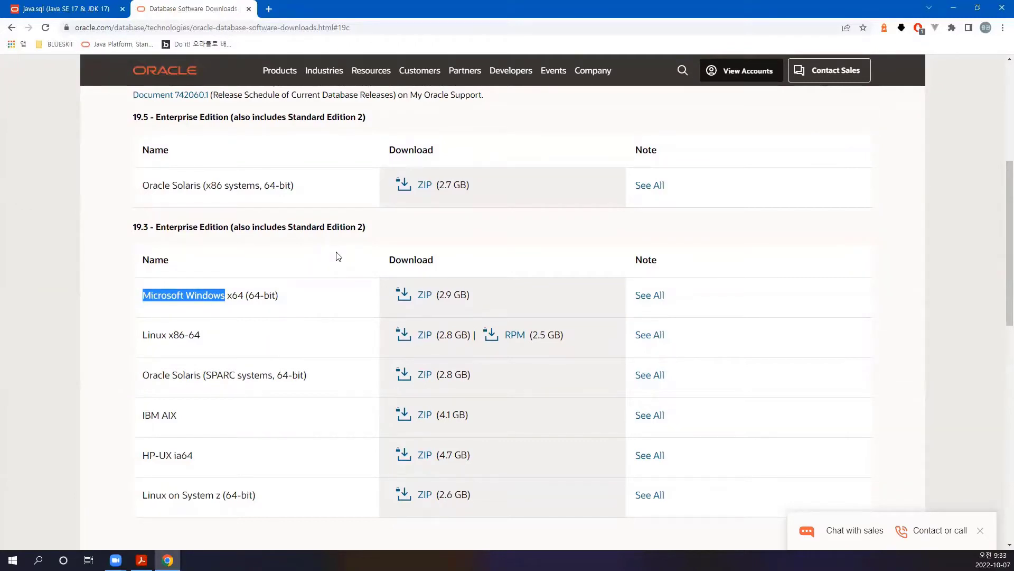
# - Search Google for '맥 오라클 설치' in a new tab, then switch back to the Oracle downloads tab
pyautogui.click(269, 9)
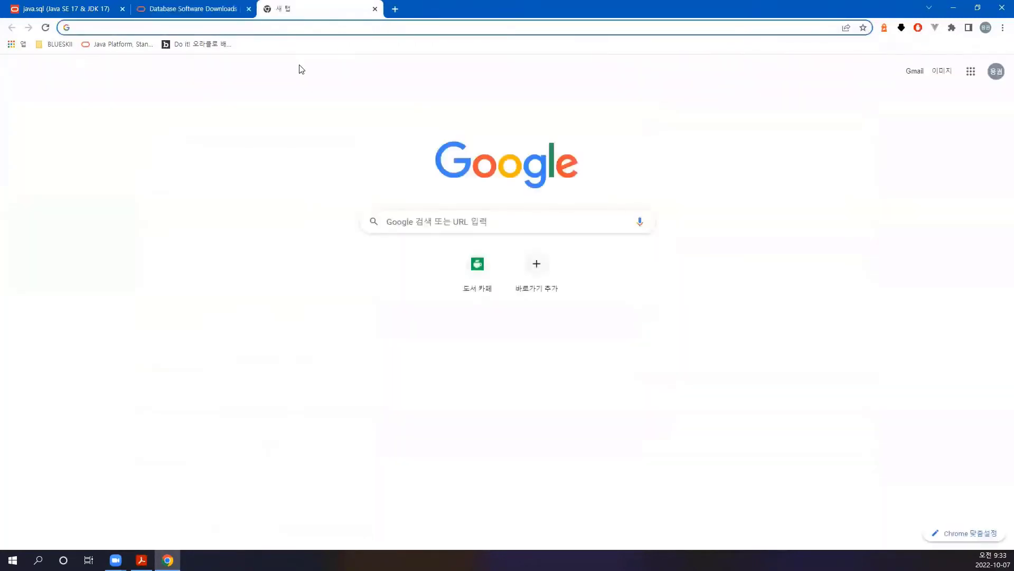
pyautogui.write('맥 오라클 설치')
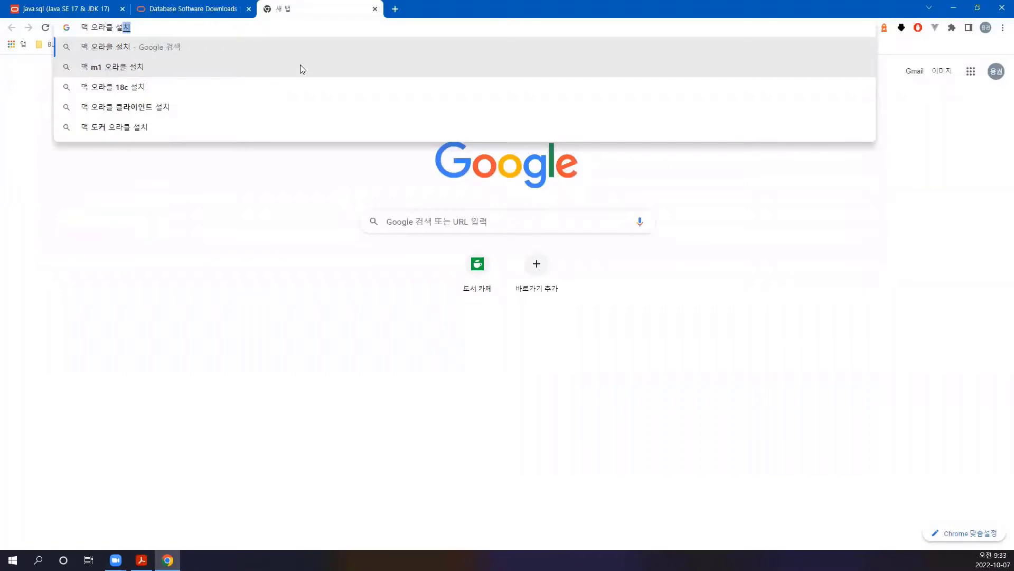
pyautogui.press('Return')
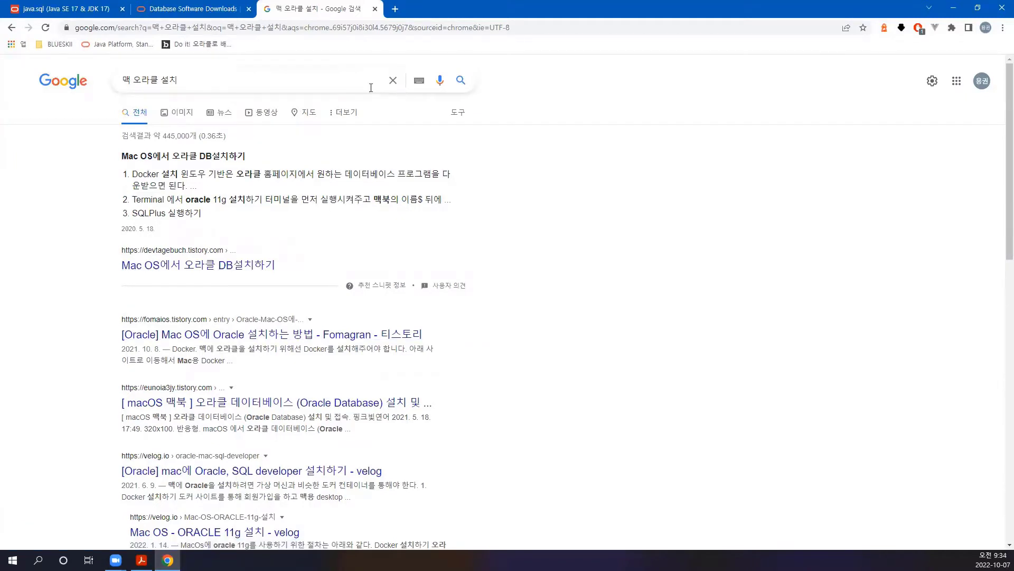
pyautogui.click(77, 9)
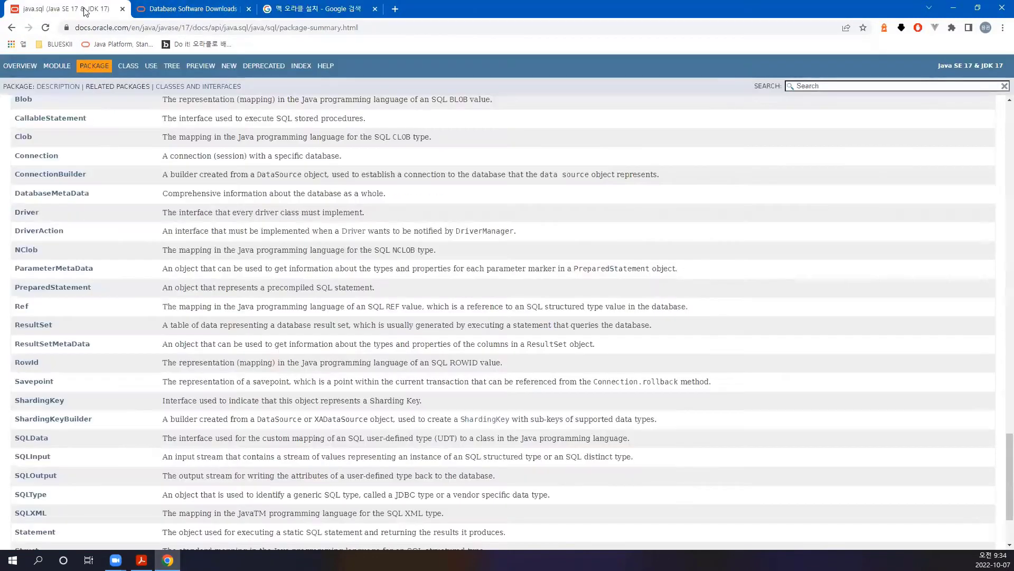
pyautogui.click(298, 7)
pyautogui.click(182, 9)
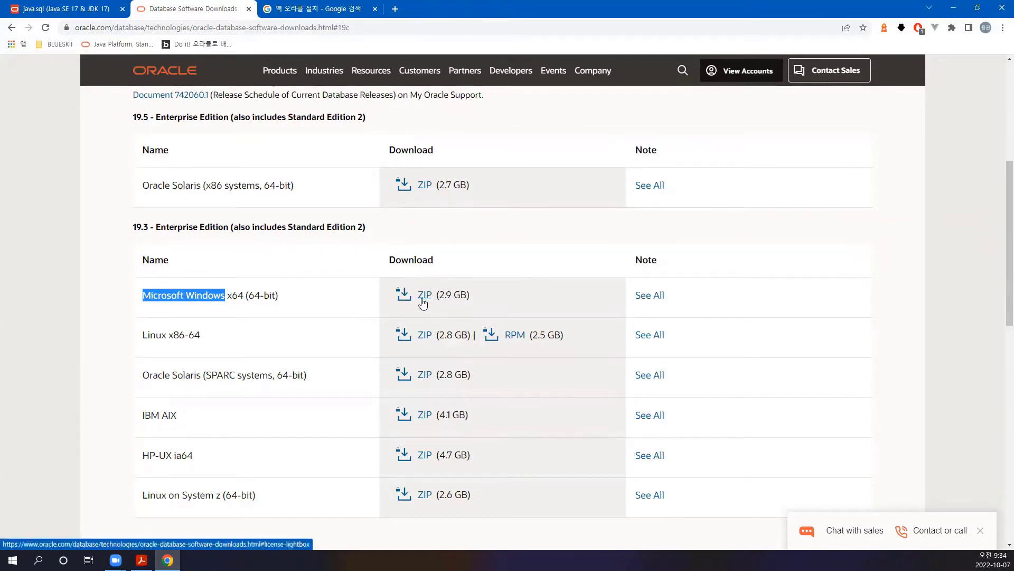
# - Accept the license and download WINDOWS.X64_193000_db_home.zip (2.9 GB), reaching the Oracle sign-in page
pyautogui.hotkey('alt', 'Tab')
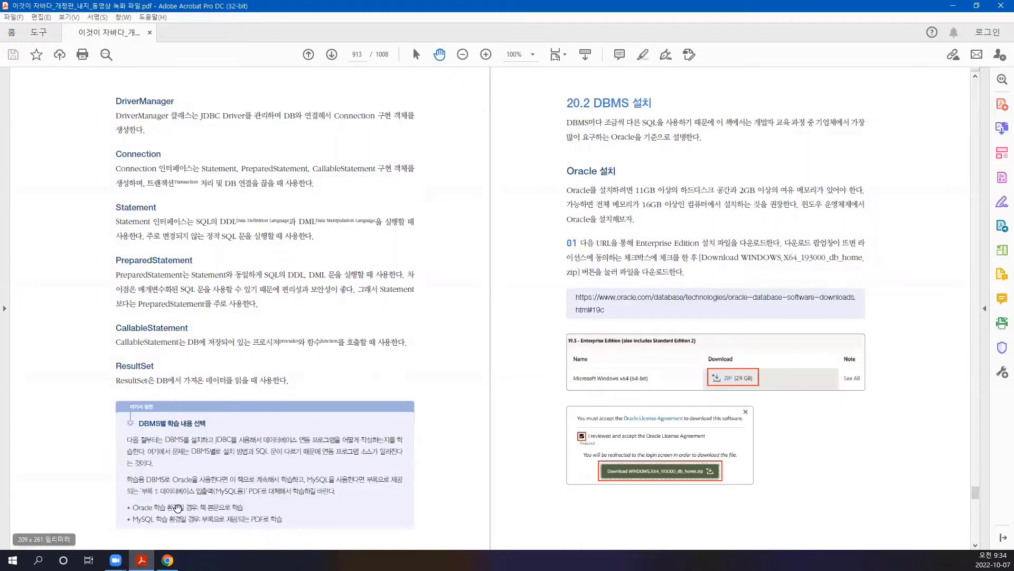
pyautogui.hotkey('alt', 'Tab')
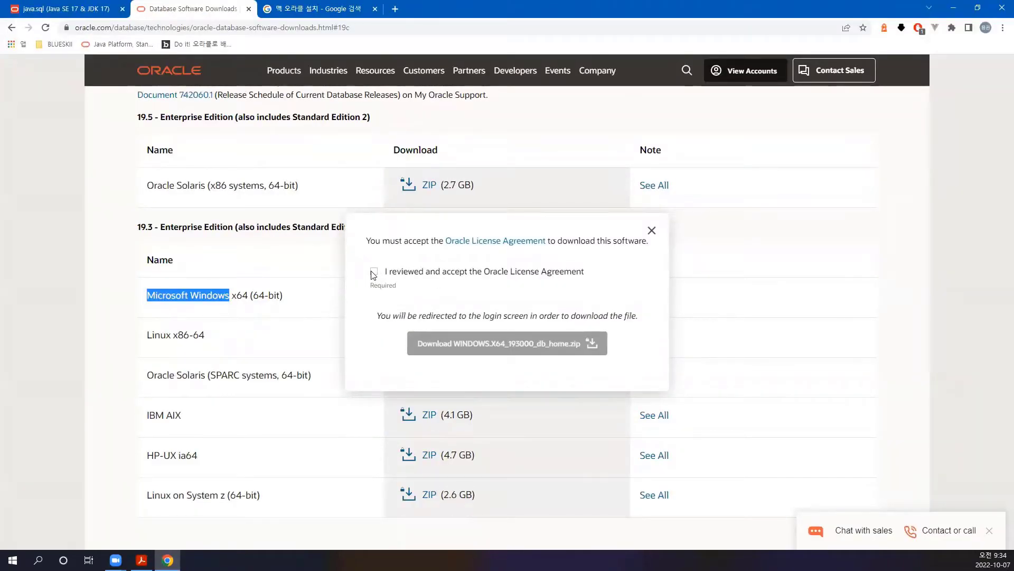
pyautogui.click(375, 272)
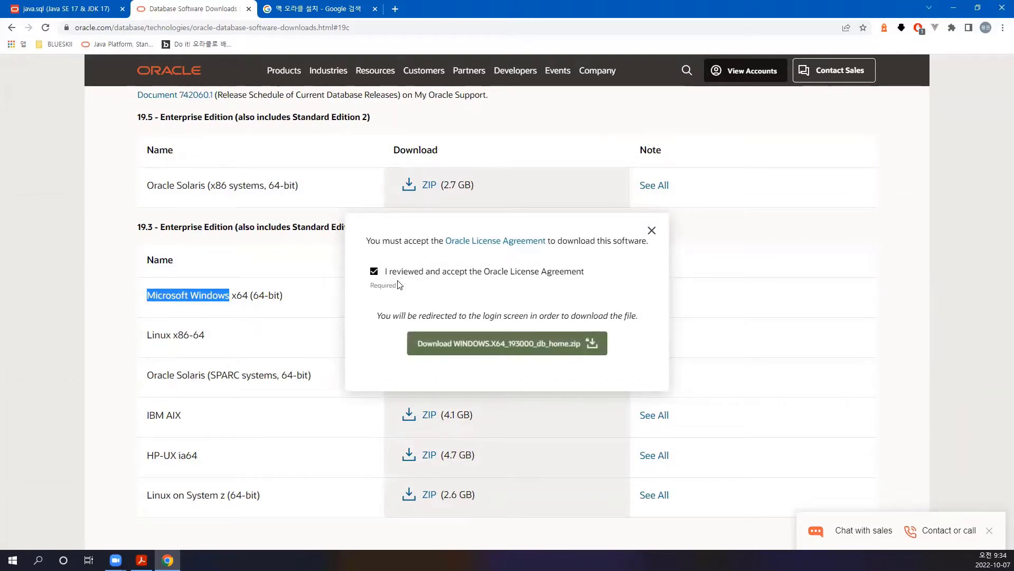
pyautogui.click(502, 346)
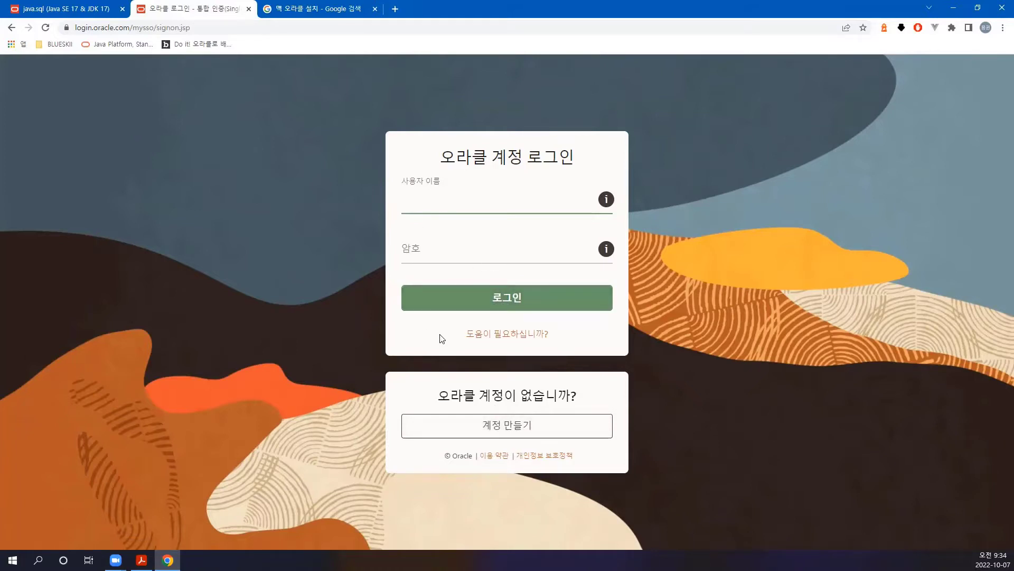
# - Close the browser, turn the guide to the next page, and open File Explorer on Downloads
pyautogui.click(1000, 9)
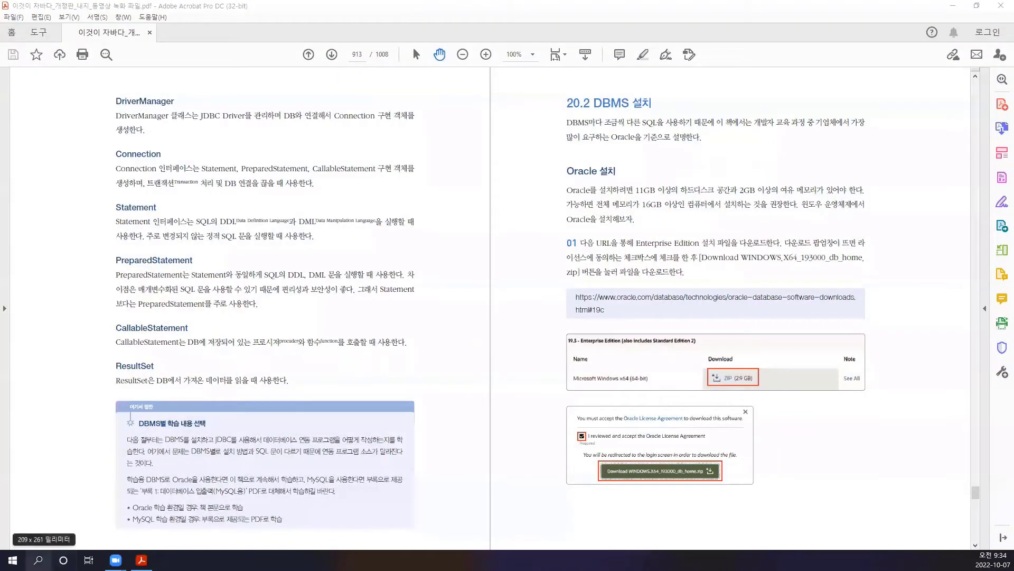
pyautogui.click(331, 54)
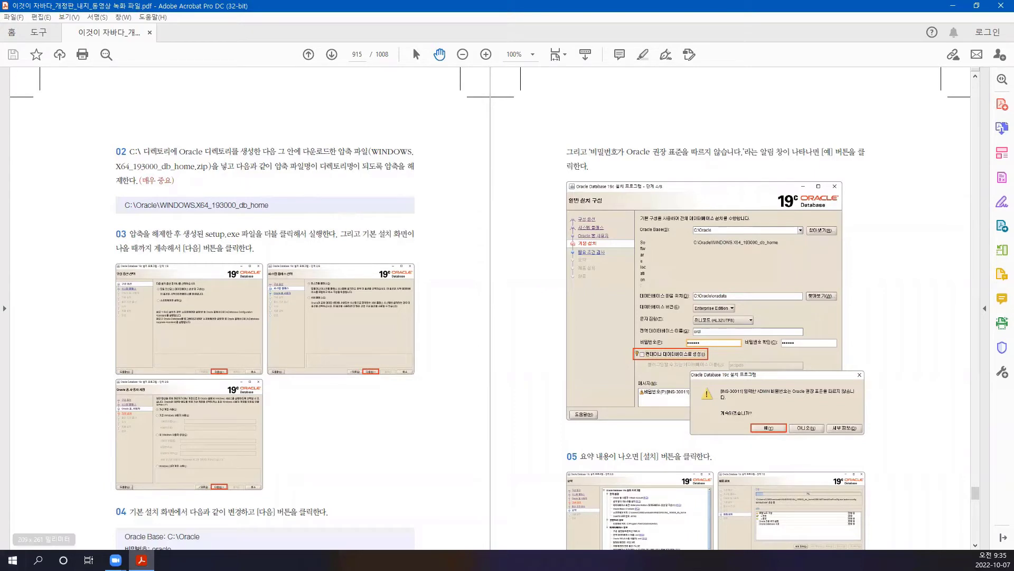
pyautogui.press('super+e')
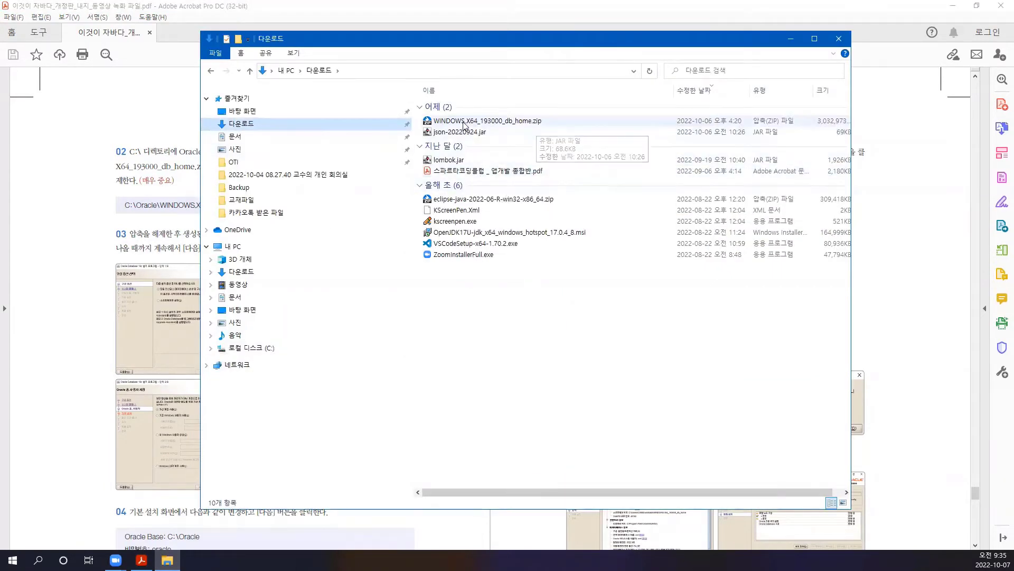
# - Select WINDOWS.X64_193000_db_home.zip and position the Explorer window to the right of the PDF guide
pyautogui.click(461, 122)
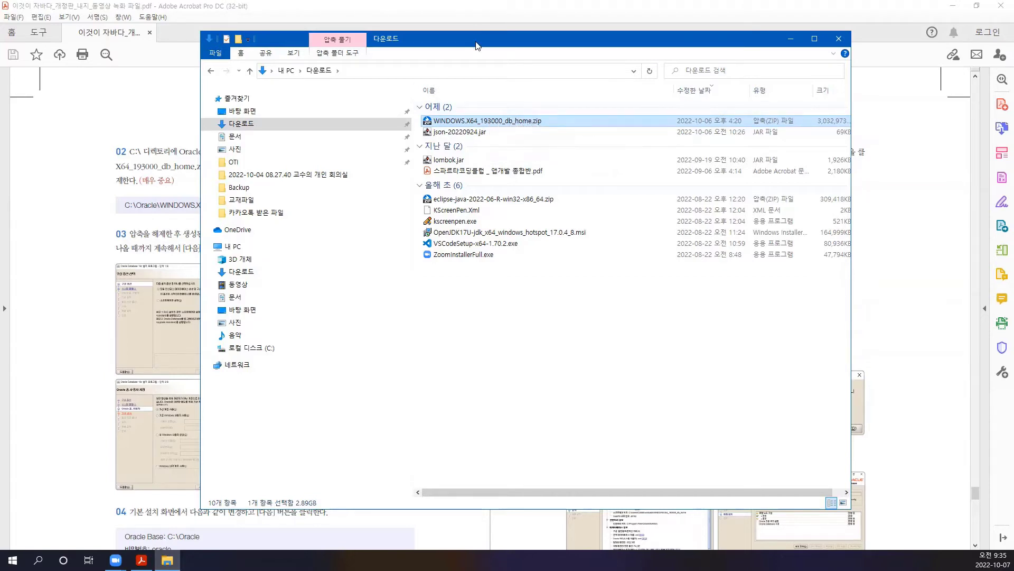
pyautogui.moveTo(476, 45); pyautogui.dragTo(466, 226)
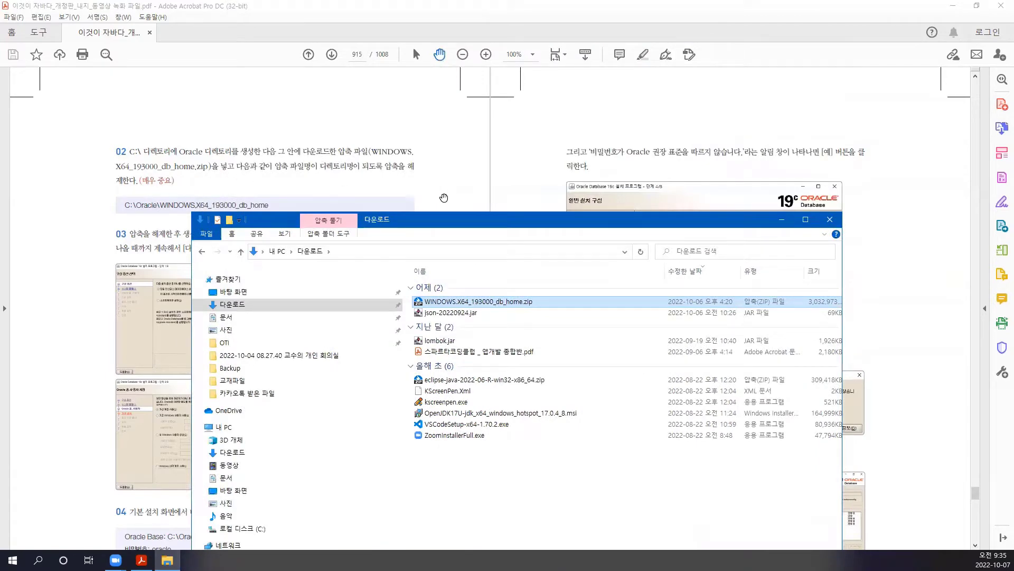
pyautogui.moveTo(427, 226); pyautogui.dragTo(605, 102)
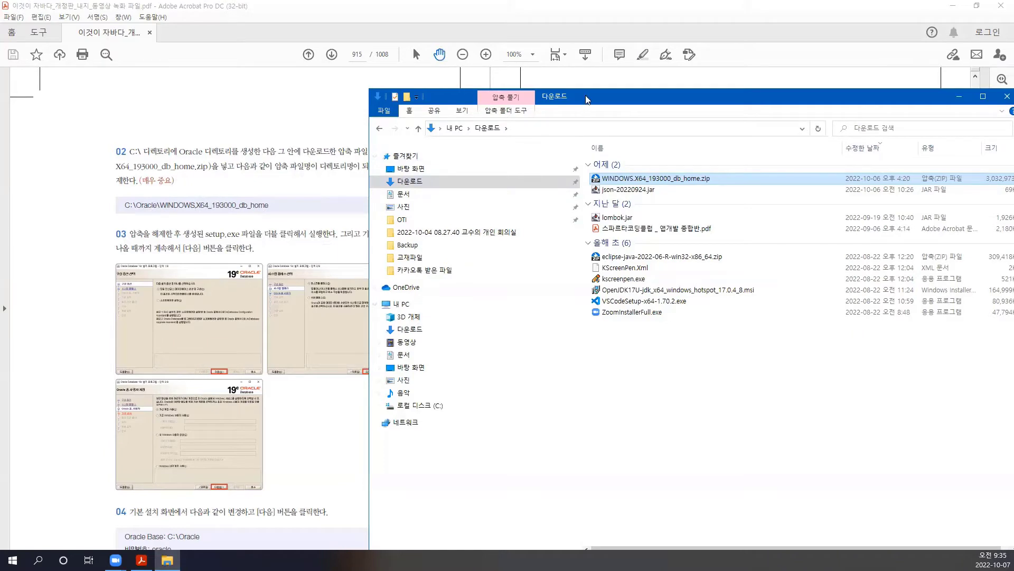
pyautogui.moveTo(593, 102); pyautogui.dragTo(658, 136)
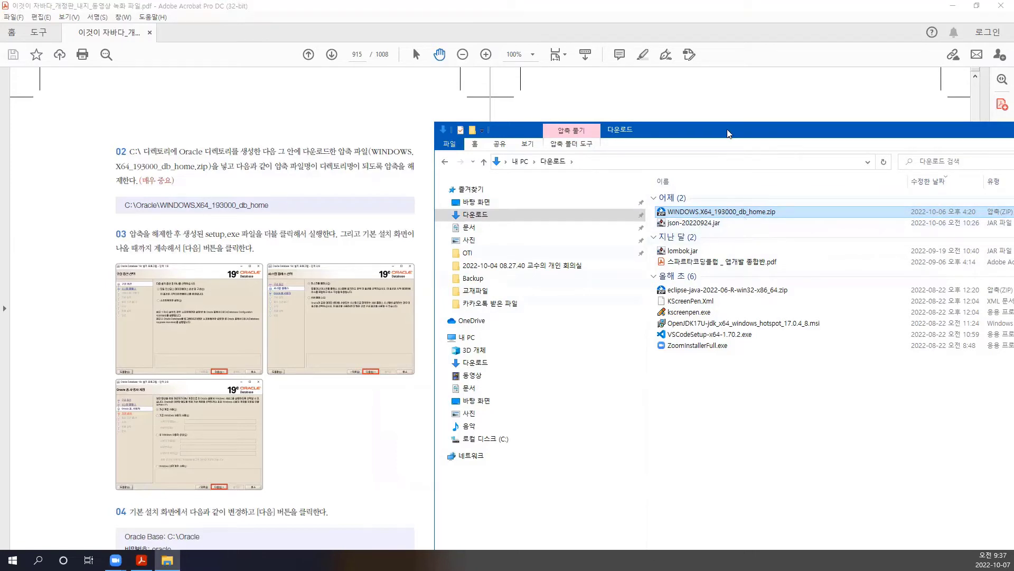
pyautogui.moveTo(729, 133); pyautogui.dragTo(643, 58)
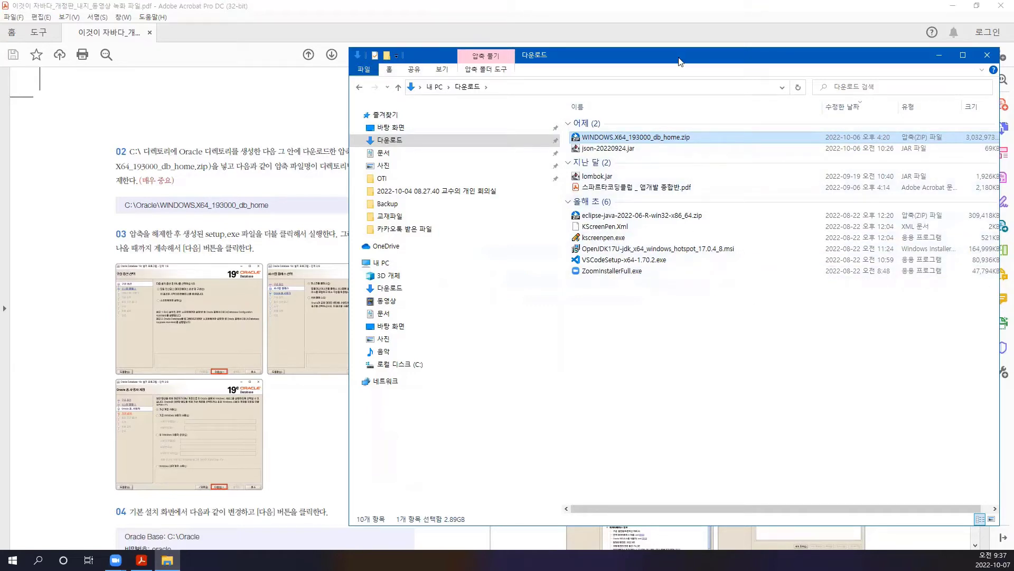
pyautogui.moveTo(681, 63); pyautogui.dragTo(683, 63)
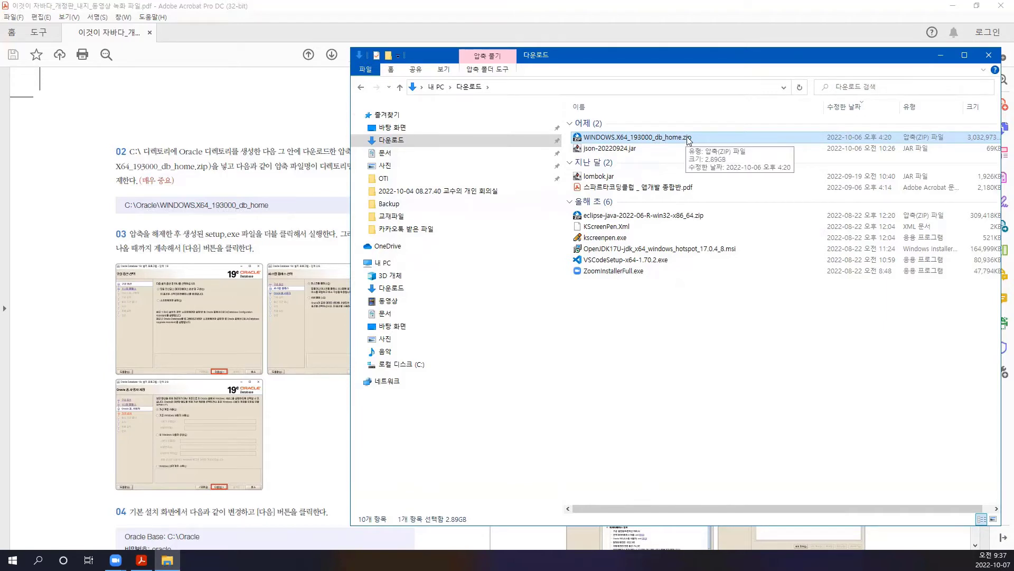
# - Make a folder called Oracle in 로컬 디스크 (C:) with 새로 만들기 > 폴더
pyautogui.click(417, 367)
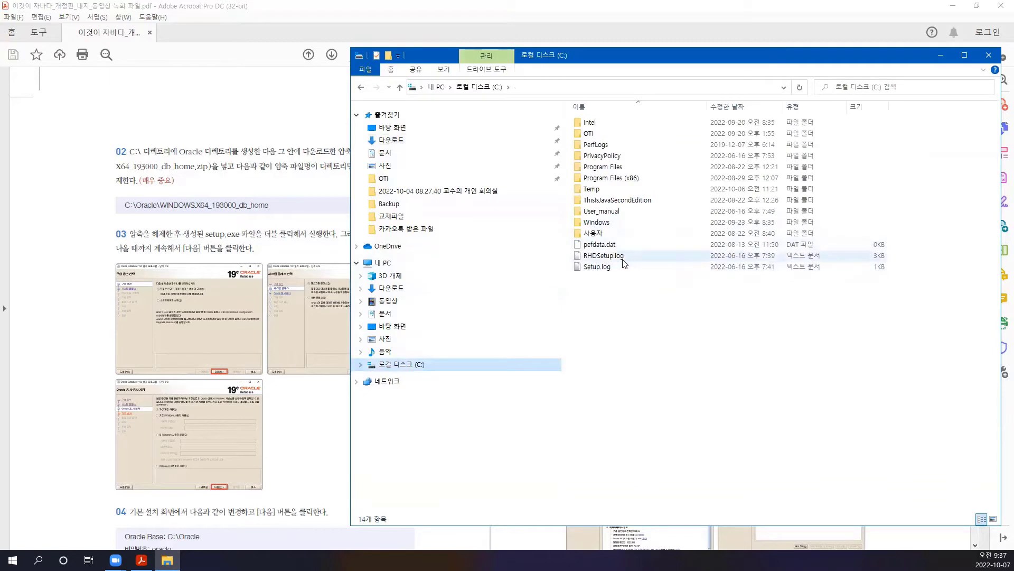
pyautogui.rightClick(608, 303)
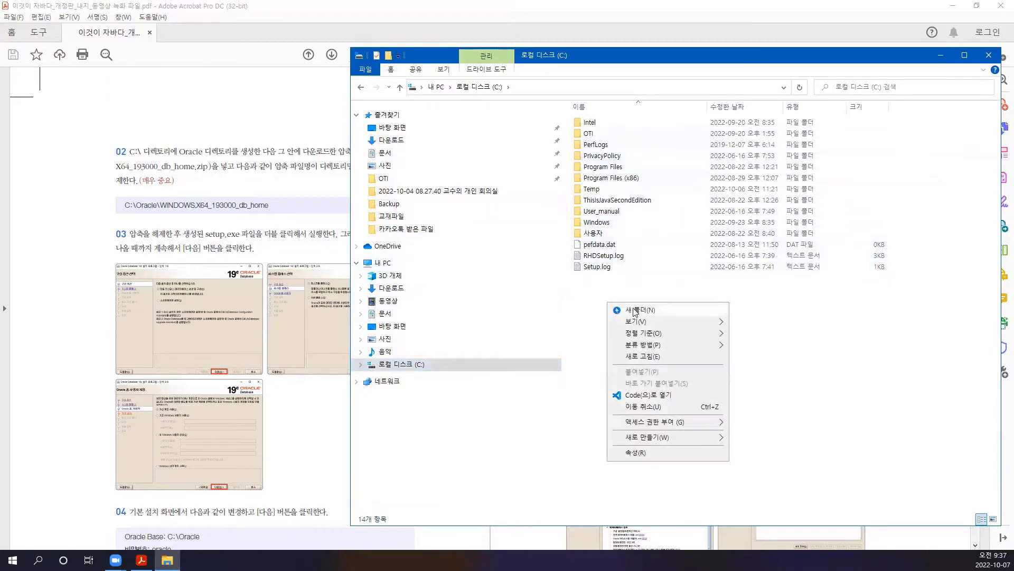
pyautogui.moveTo(706, 437)
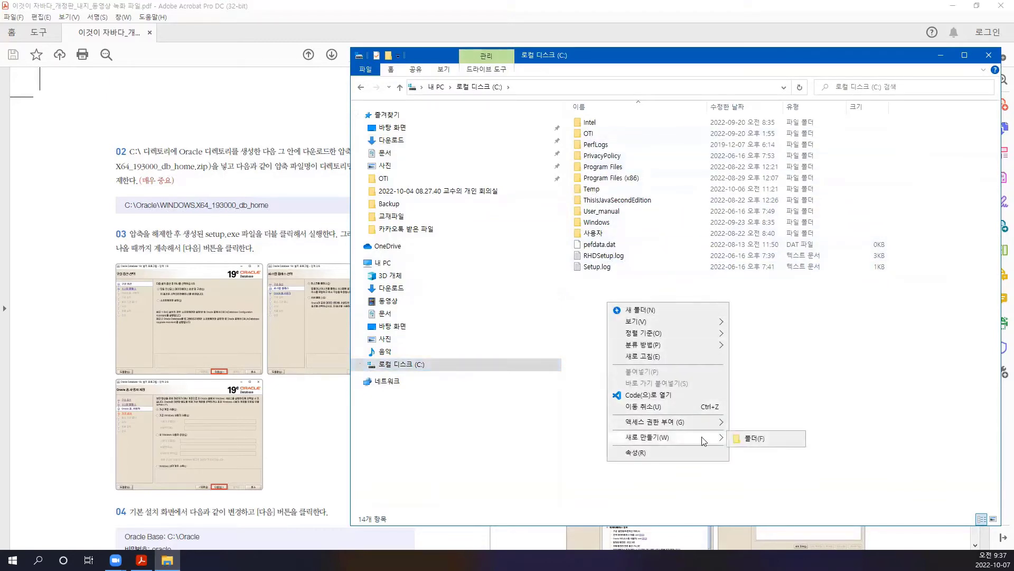
pyautogui.click(751, 439)
pyautogui.write('Oracle')
pyautogui.press('Return')
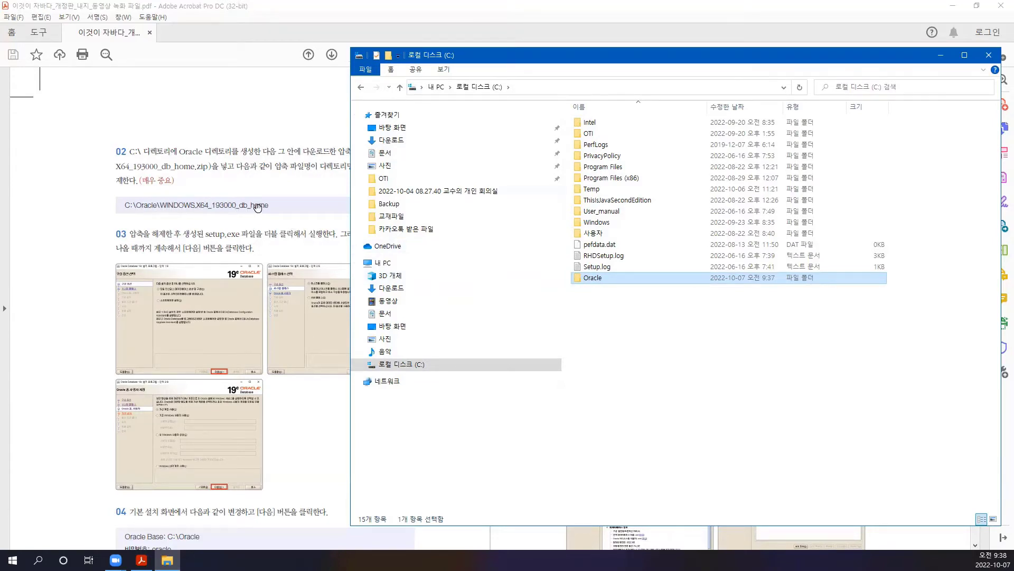
pyautogui.click(391, 140)
# - Drag WINDOWS.X64_193000_db_home.zip from Downloads into C:\Oracle and open it there
pyautogui.click(640, 138)
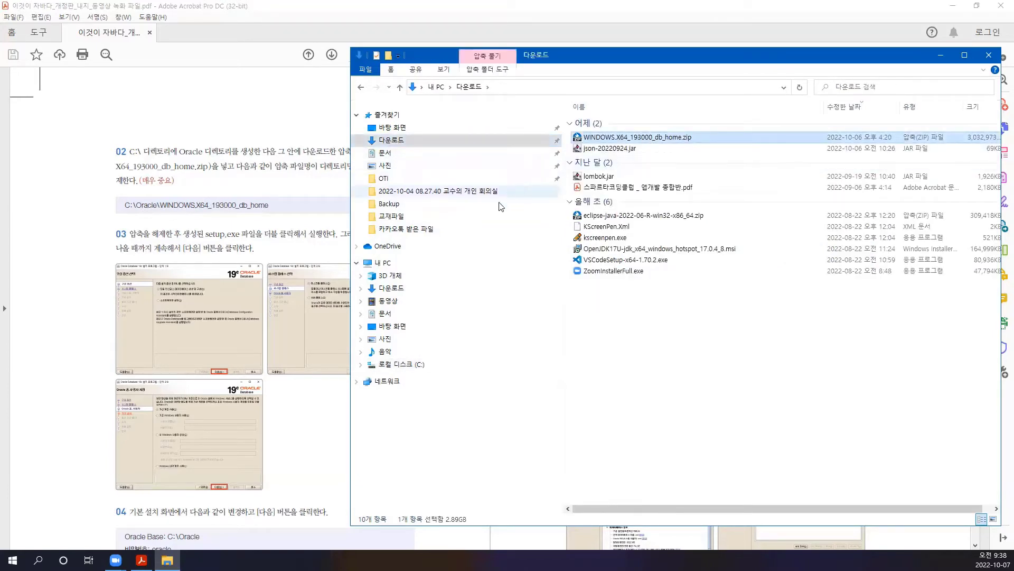
pyautogui.click(360, 364)
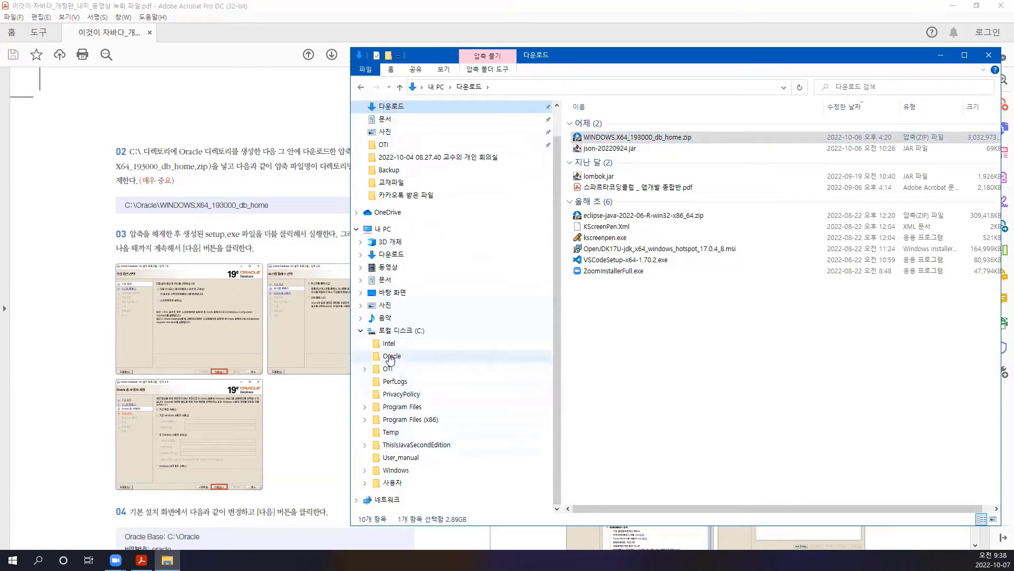
pyautogui.moveTo(618, 139); pyautogui.dragTo(425, 359)
pyautogui.click(401, 355)
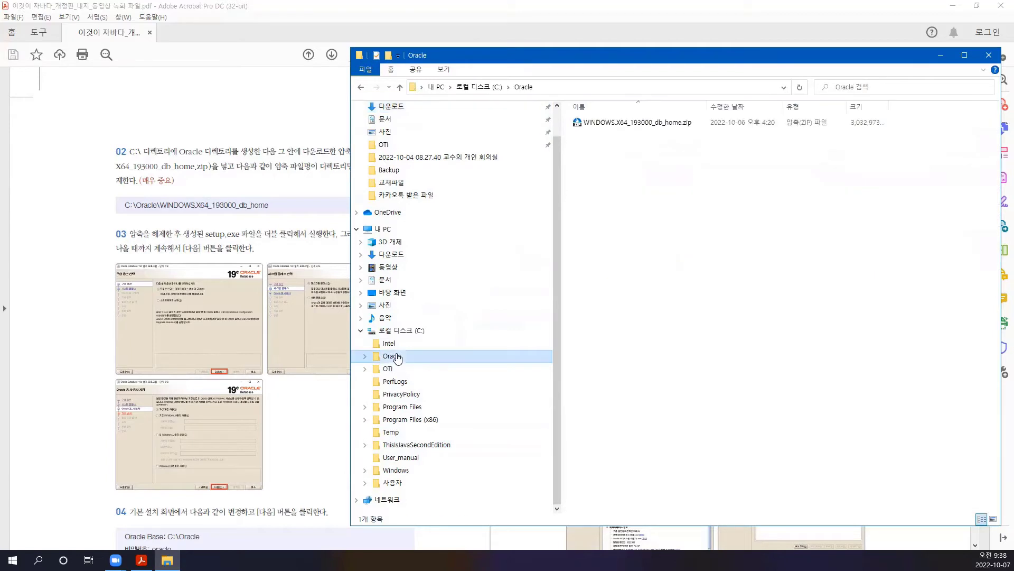
pyautogui.click(632, 126)
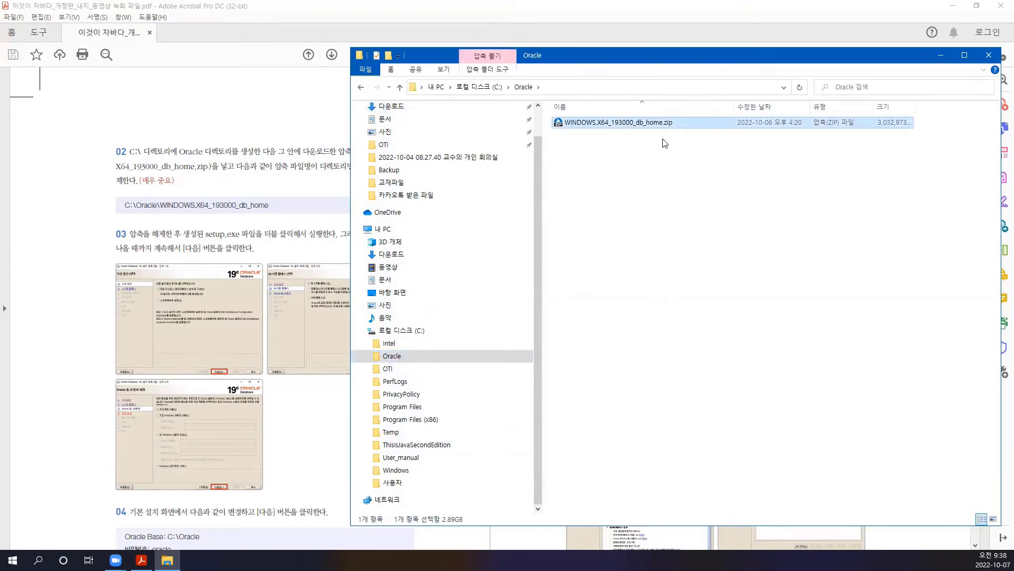
pyautogui.doubleClick(608, 122)
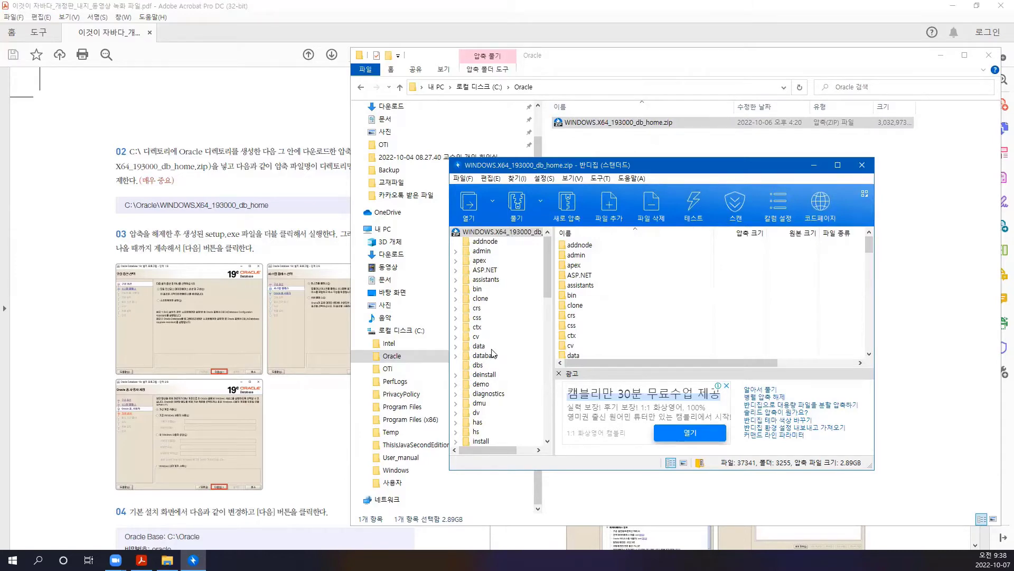
# - Close the viewer and extract the zip with 'WINDOWS.X64_193000_db_home\에 풀기', dismissing the success dialog
pyautogui.click(862, 165)
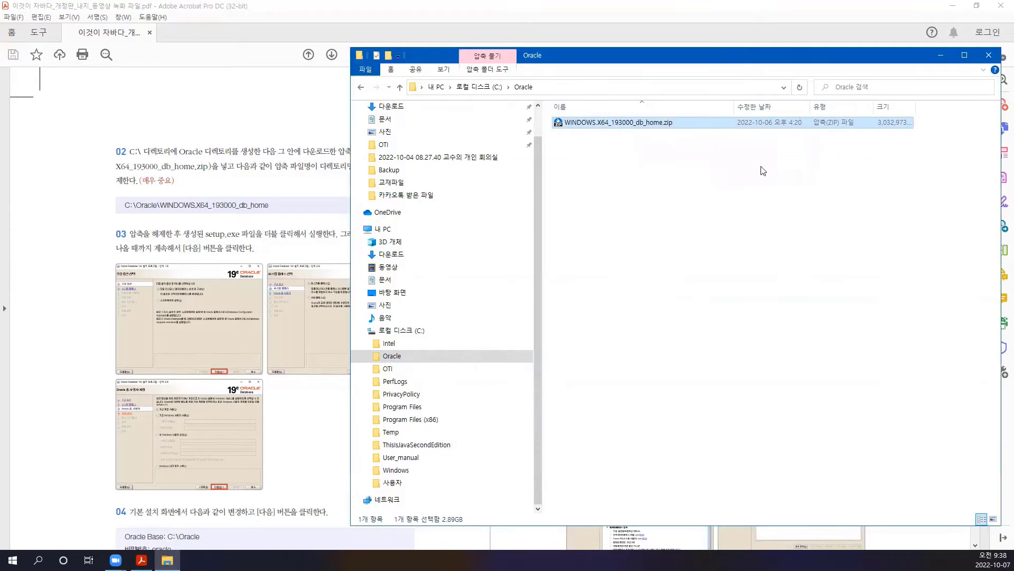
pyautogui.rightClick(615, 122)
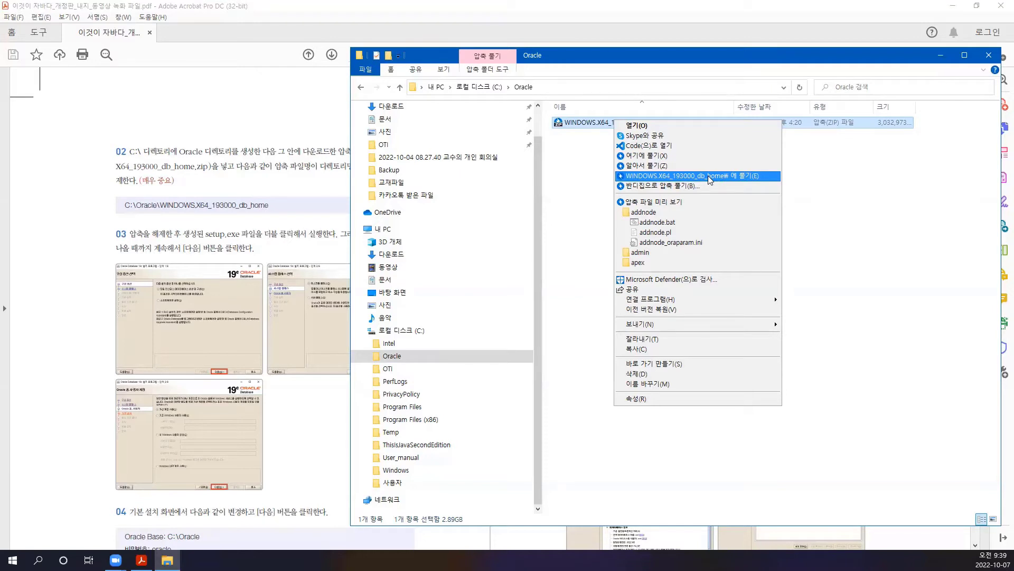
pyautogui.click(708, 175)
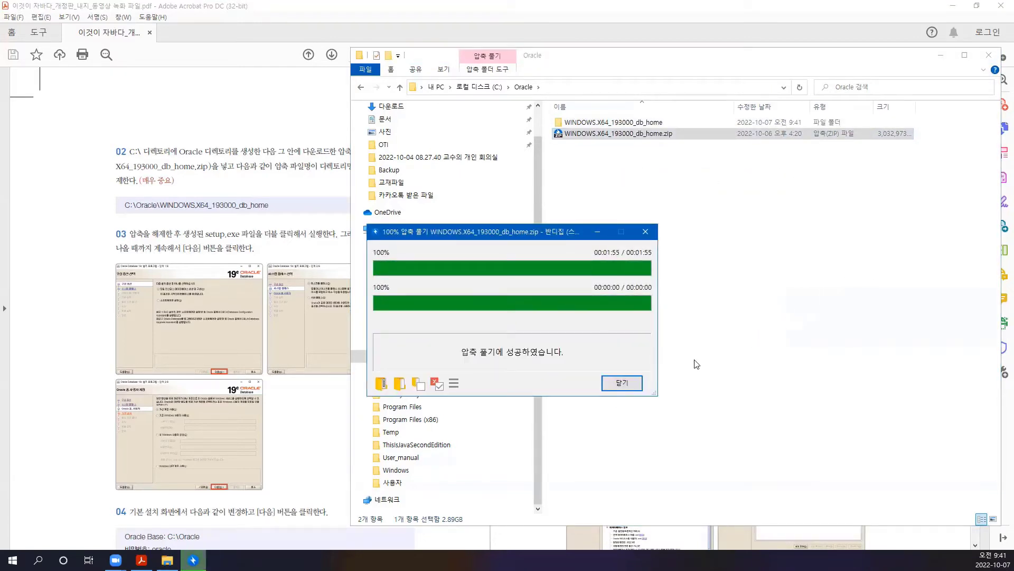
pyautogui.click(622, 386)
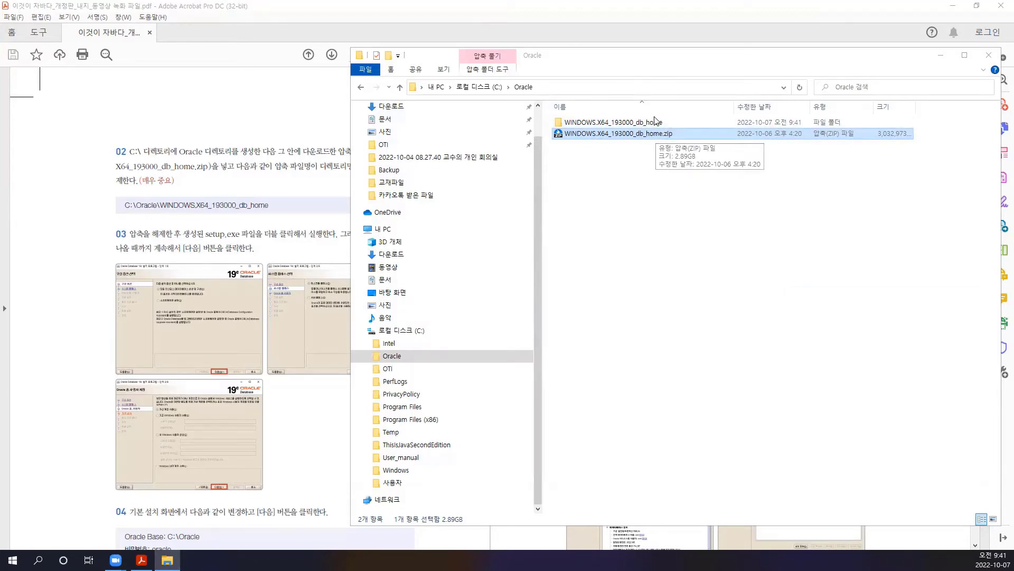
pyautogui.press('Up')
# - Delete the WINDOWS.X64_193000_db_home.zip archive, keeping the extracted folder
pyautogui.click(655, 136)
pyautogui.rightClick(653, 135)
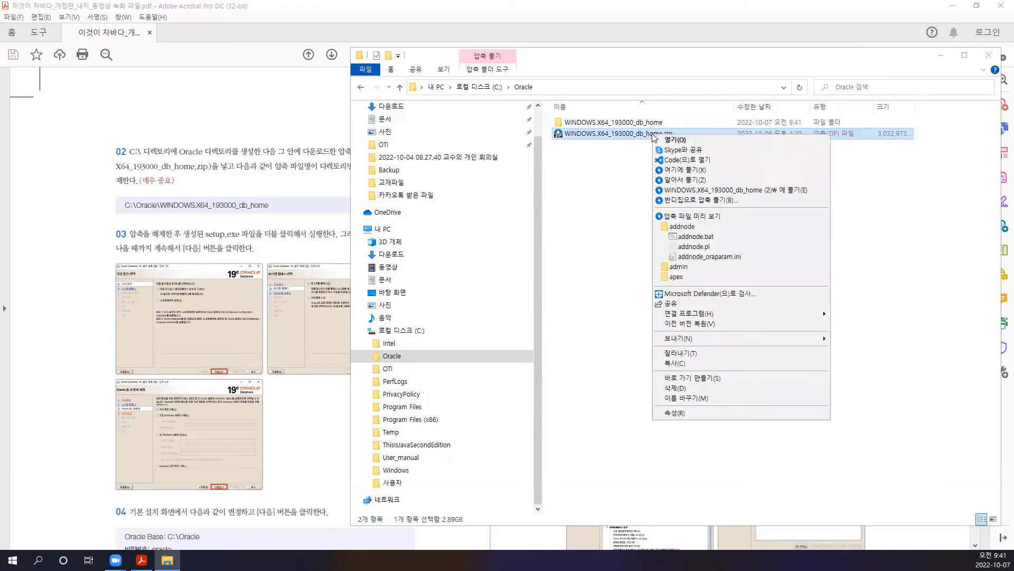
pyautogui.click(681, 389)
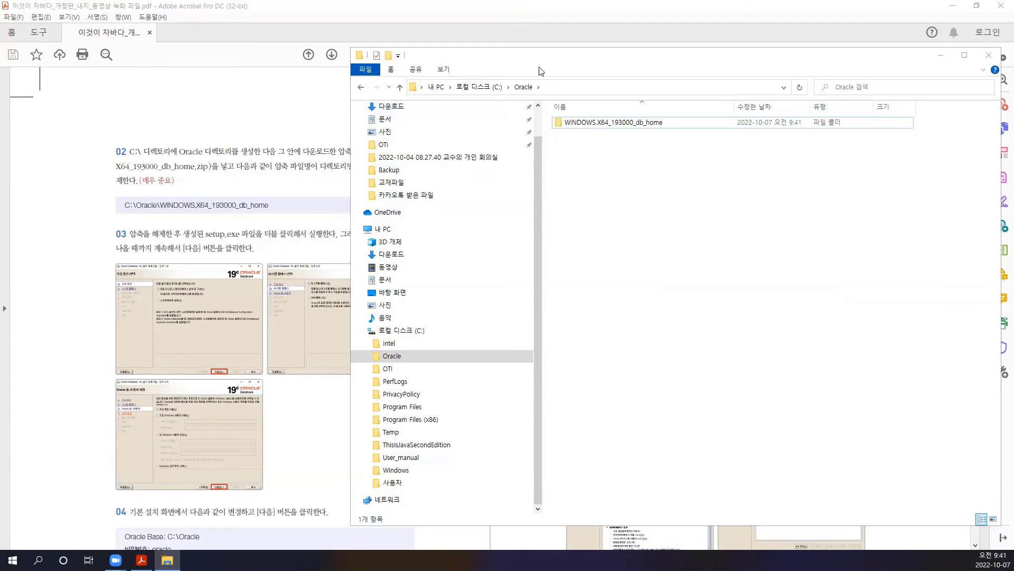
# - Open the WINDOWS.X64_193000_db_home folder and scroll down to setup.exe
pyautogui.moveTo(547, 65); pyautogui.dragTo(618, 66)
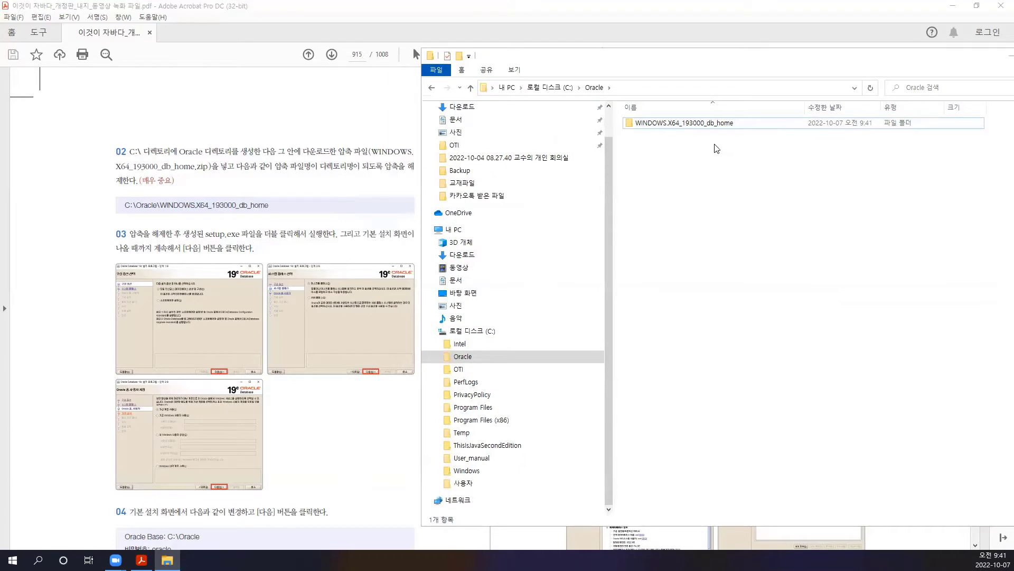
pyautogui.doubleClick(689, 124)
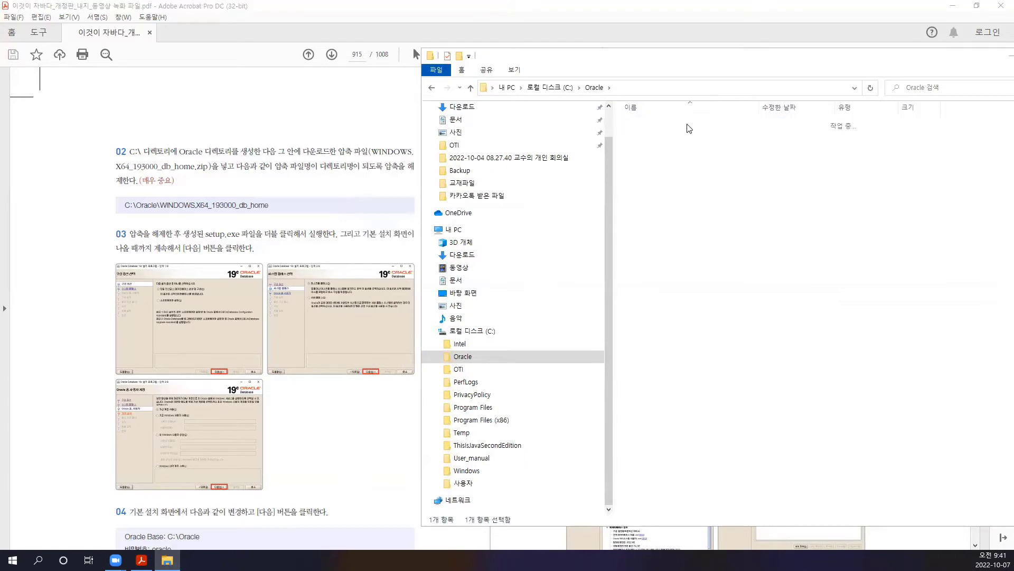
pyautogui.scroll(-13, 801, 317)
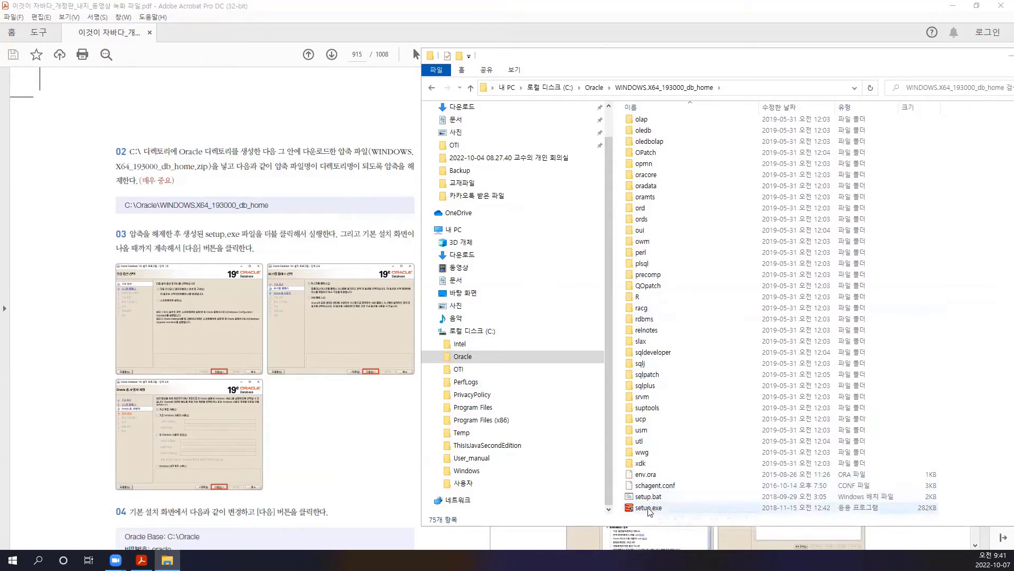
# - Run setup.exe from File Explorer to launch the Oracle Database 19c installer
pyautogui.doubleClick(649, 508)
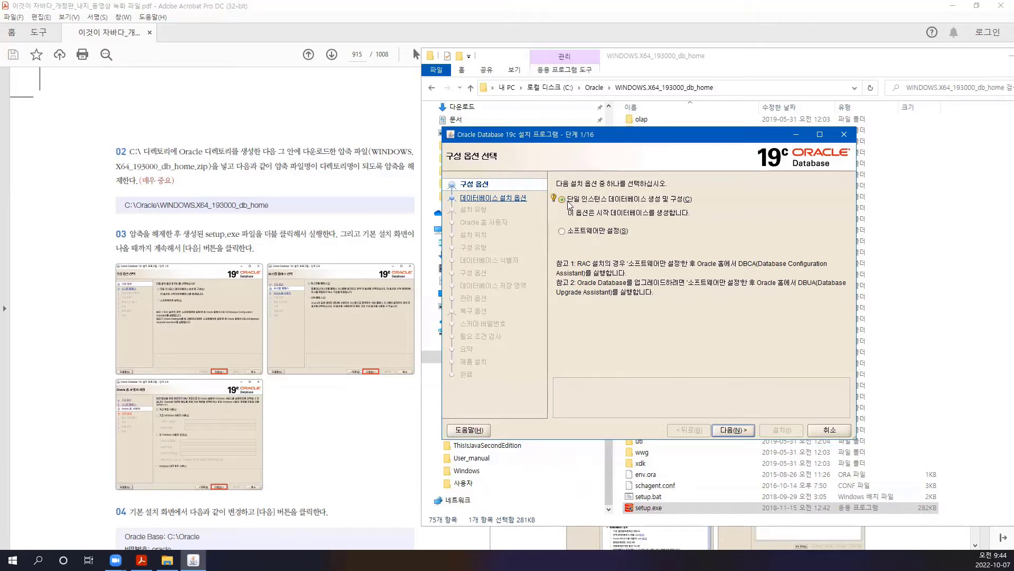
# - Keep single-instance database creation and continue to the System Class step
pyautogui.click(733, 430)
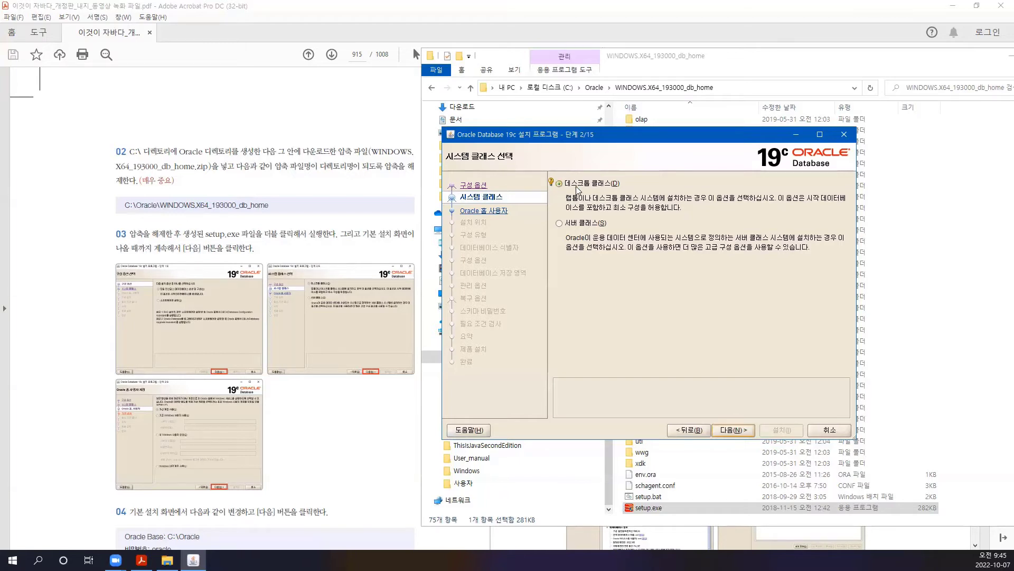
# - Keep Desktop class selected and advance to the Oracle Home User step
pyautogui.click(732, 429)
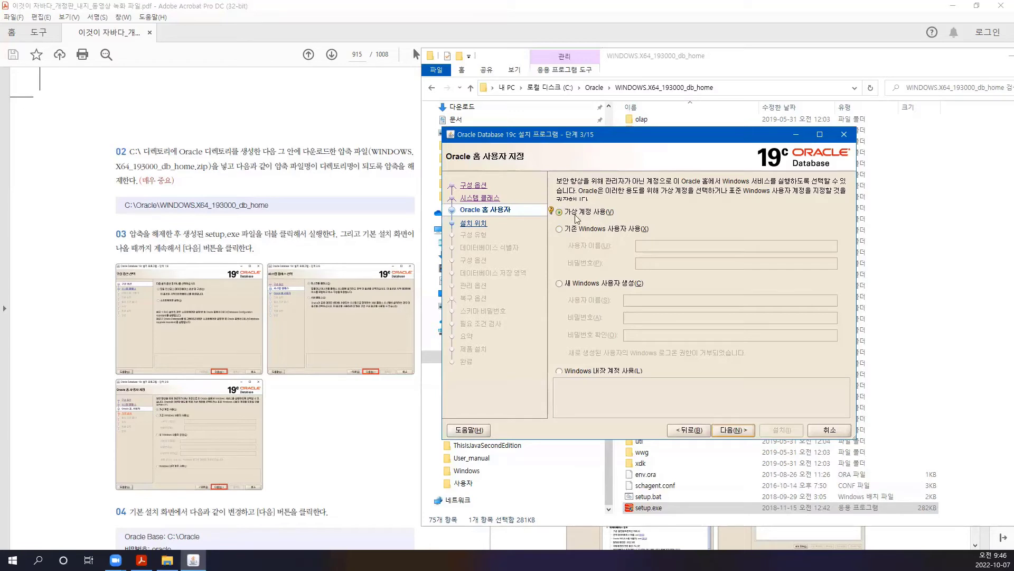
# - Keep Use Virtual Account for the Oracle home and continue to Typical Installation
pyautogui.click(735, 430)
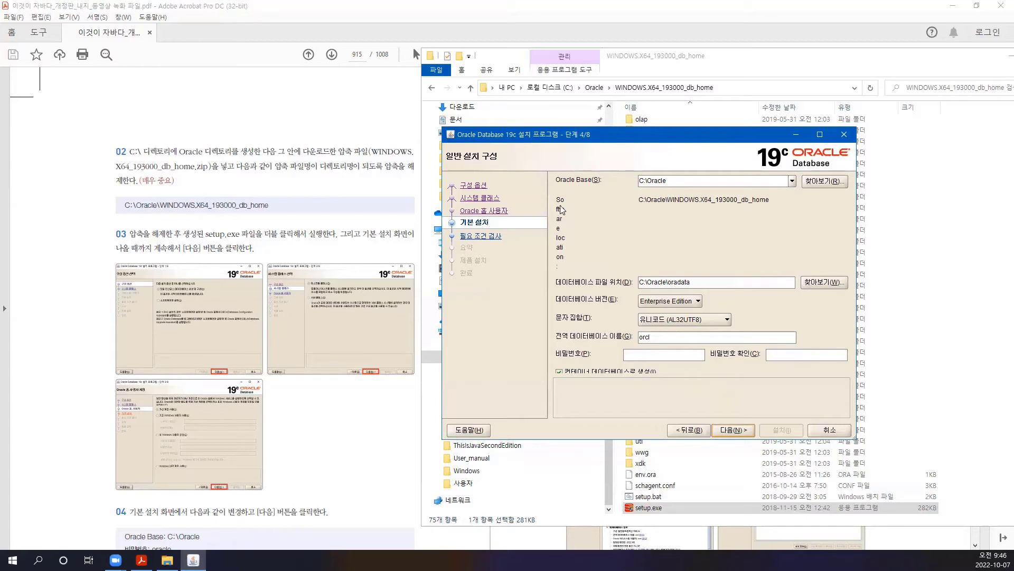
# - Widen and shift the installer window so all Typical Installation fields, including orclpdb, display fully
pyautogui.moveTo(443, 250); pyautogui.dragTo(358, 249)
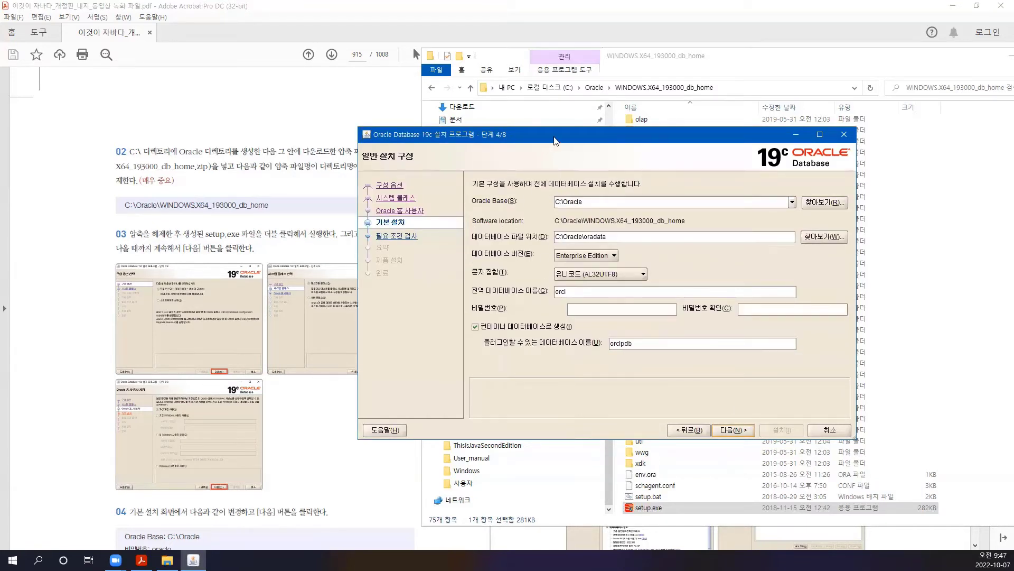
pyautogui.moveTo(555, 141); pyautogui.dragTo(537, 142)
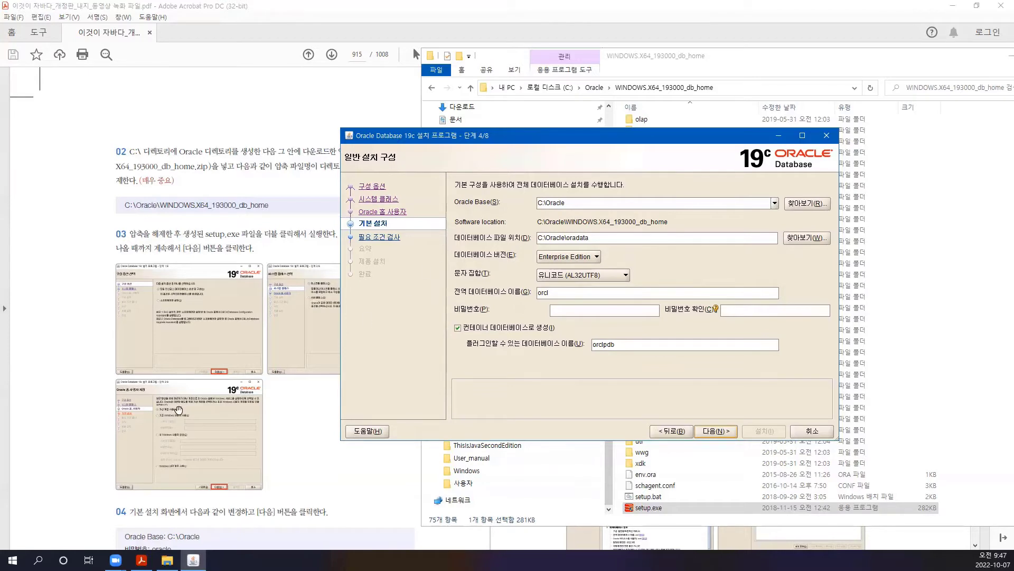
pyautogui.scroll(-1, 449, 233)
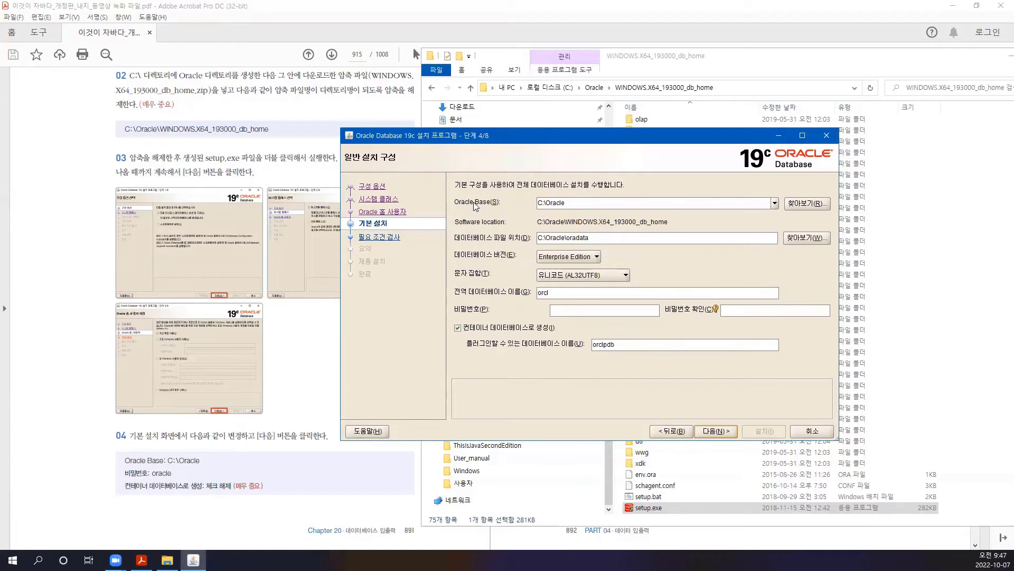
# - Confirm Oracle Base C:\Oracle and database file location C:\Oracle\oradata, then dismiss the help hint
pyautogui.click(546, 201)
pyautogui.moveTo(569, 238); pyautogui.dragTo(591, 238)
pyautogui.click(605, 237)
pyautogui.moveTo(540, 237); pyautogui.dragTo(544, 237)
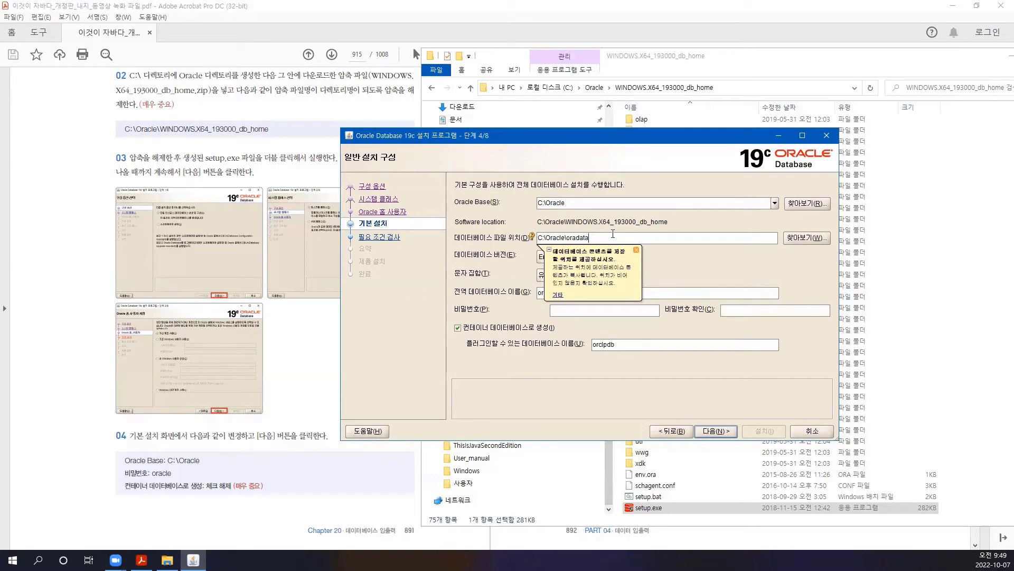
pyautogui.click(541, 237)
pyautogui.moveTo(541, 237); pyautogui.dragTo(544, 237)
pyautogui.click(608, 236)
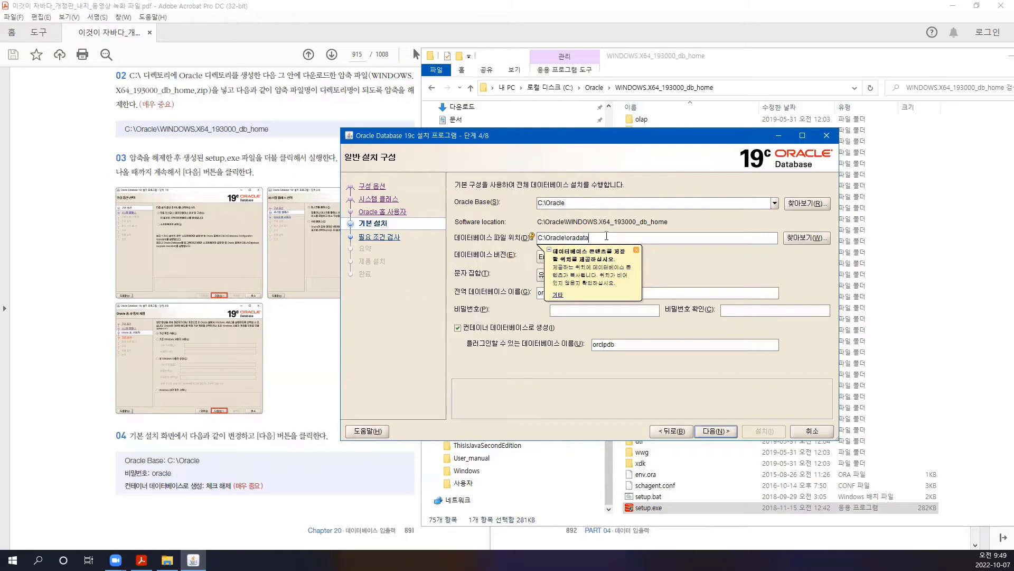
pyautogui.click(636, 250)
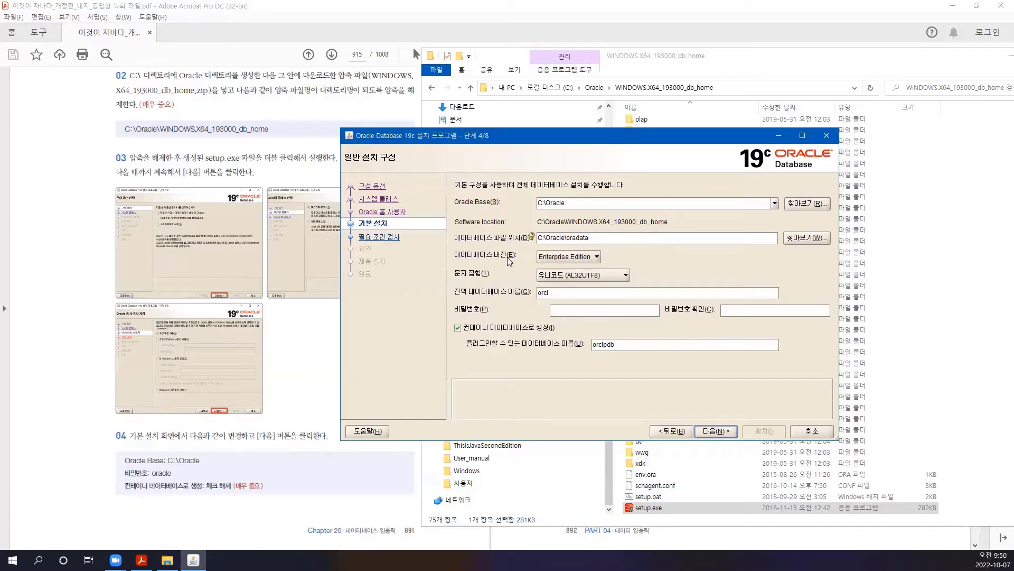
pyautogui.click(597, 257)
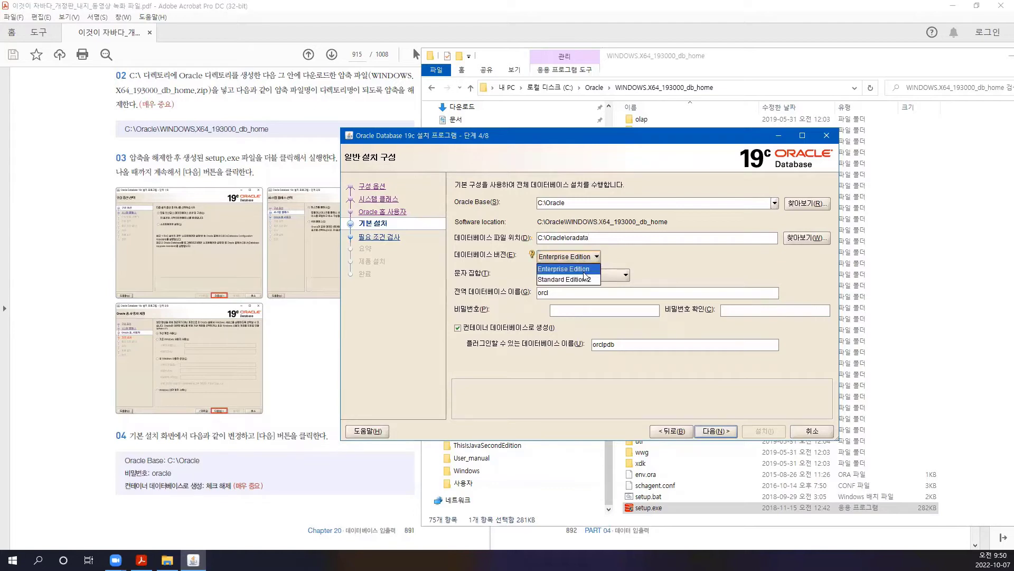
pyautogui.click(561, 268)
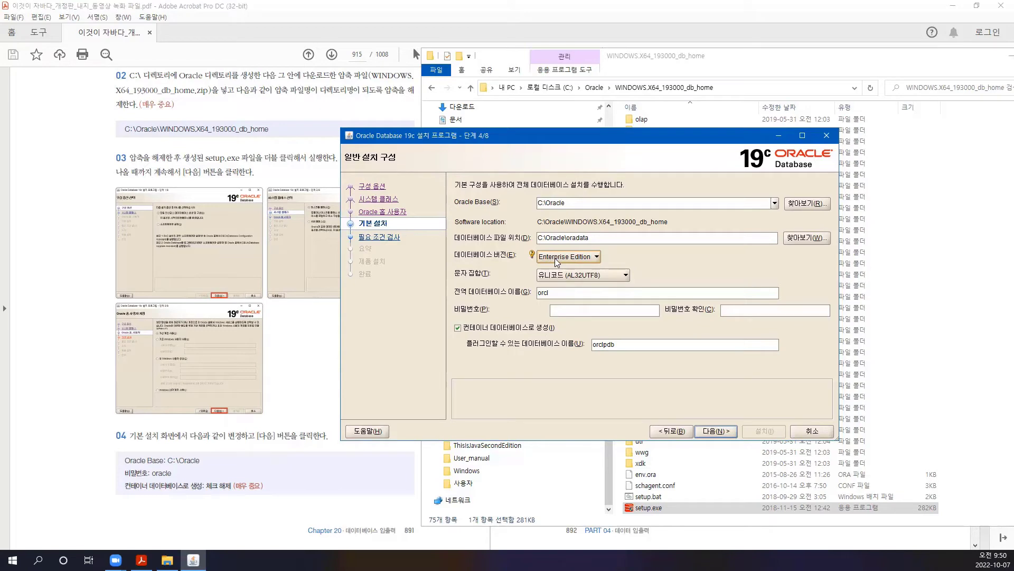
pyautogui.click(555, 258)
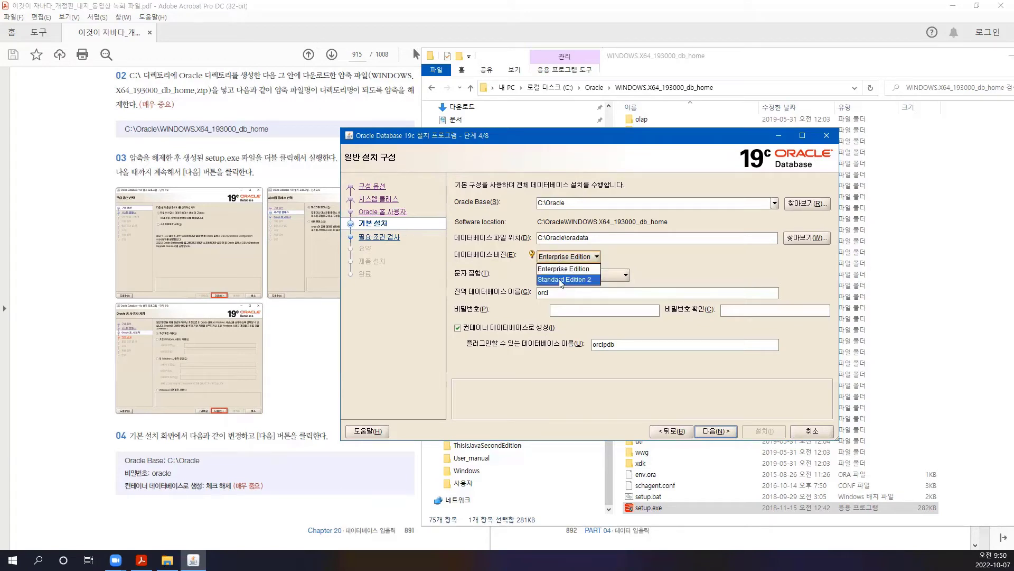
pyautogui.click(594, 260)
pyautogui.click(582, 260)
pyautogui.click(626, 259)
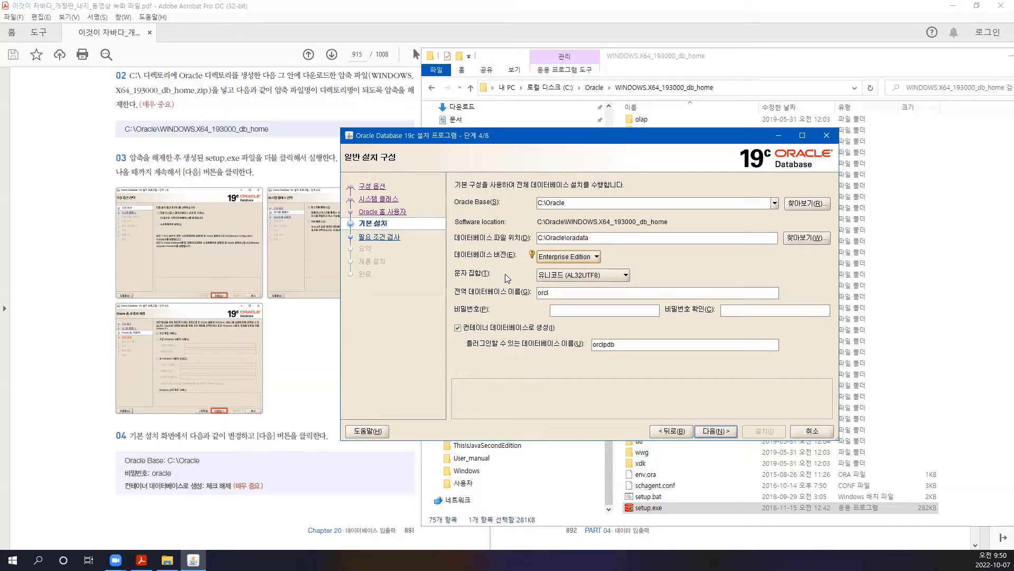
pyautogui.click(624, 276)
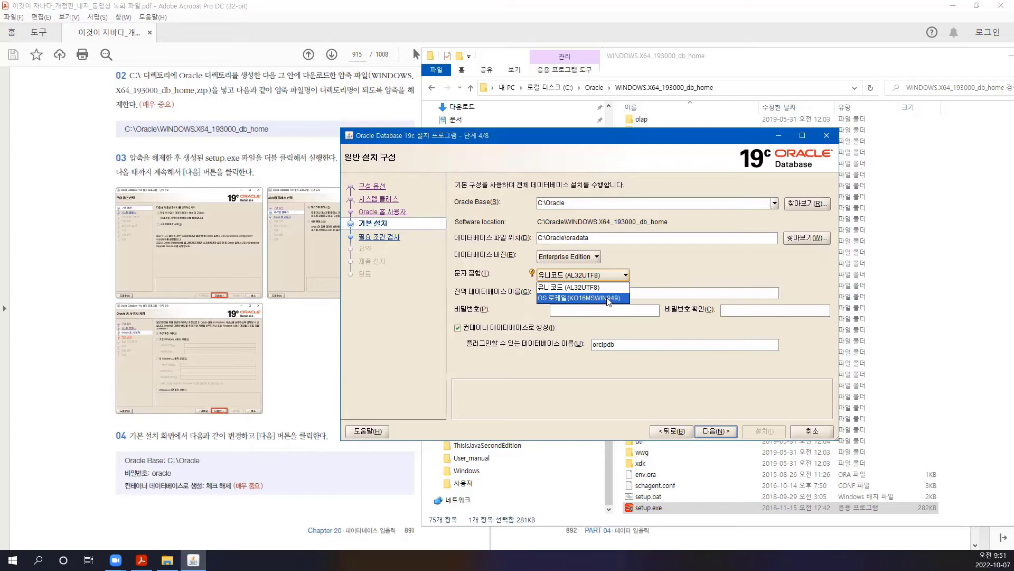
pyautogui.click(605, 287)
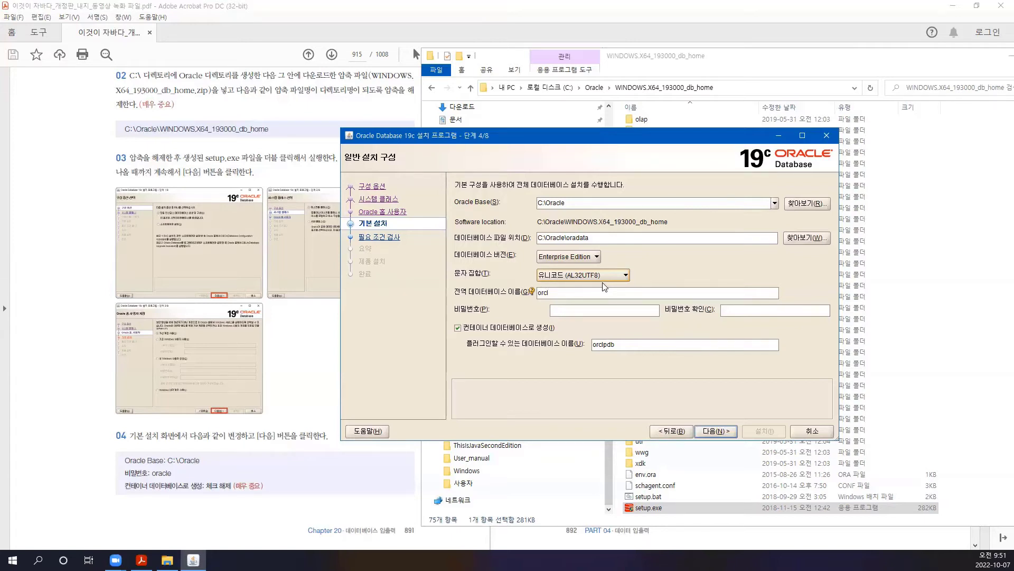
pyautogui.click(586, 276)
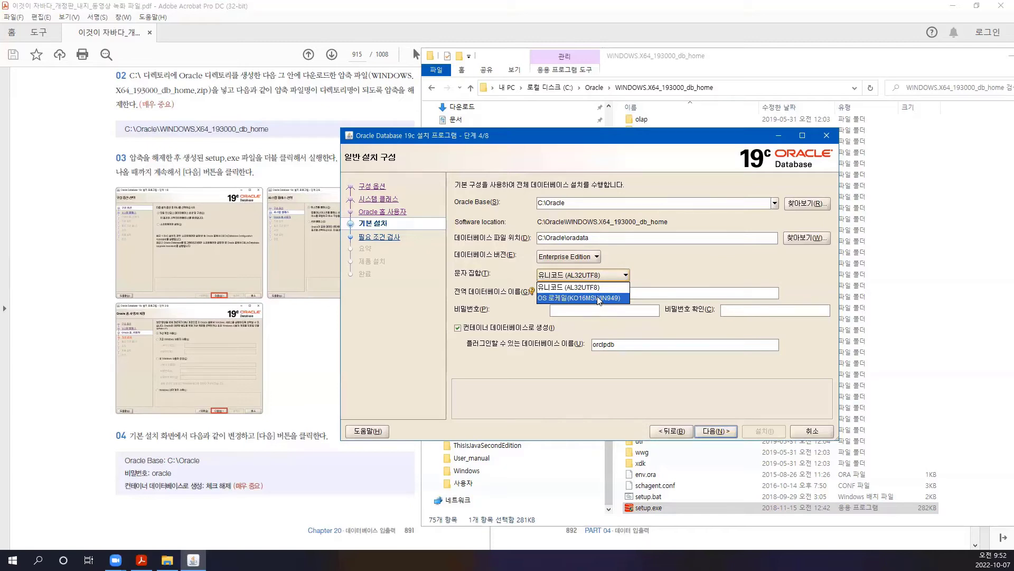
pyautogui.click(580, 287)
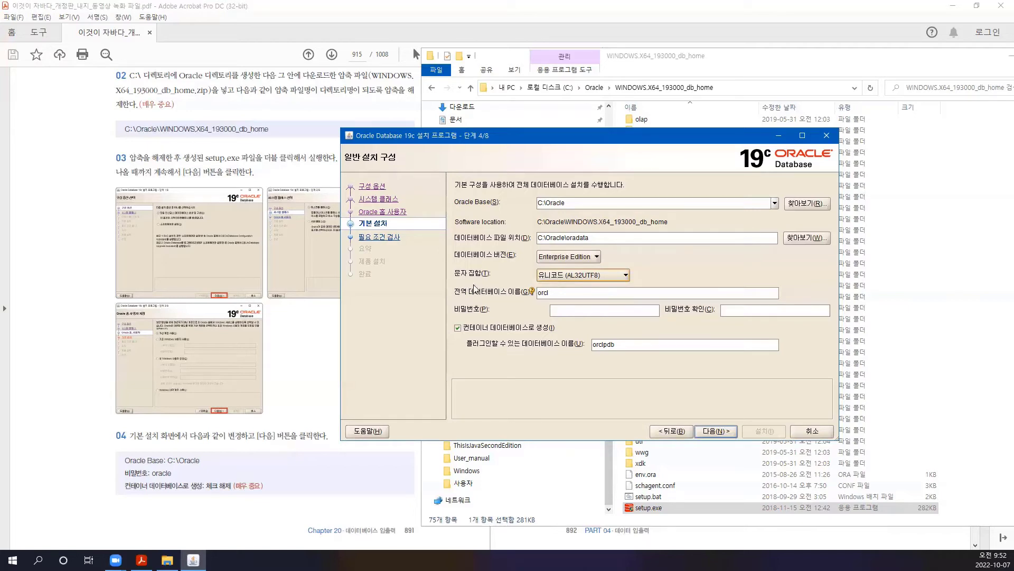
pyautogui.click(555, 294)
pyautogui.moveTo(561, 290); pyautogui.dragTo(532, 291)
pyautogui.moveTo(532, 291)
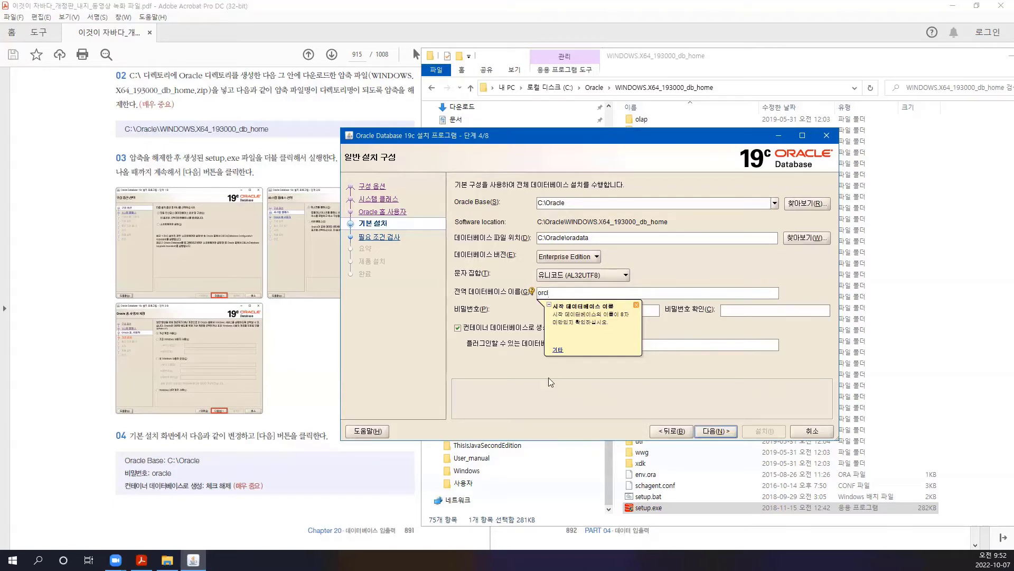
pyautogui.click(636, 306)
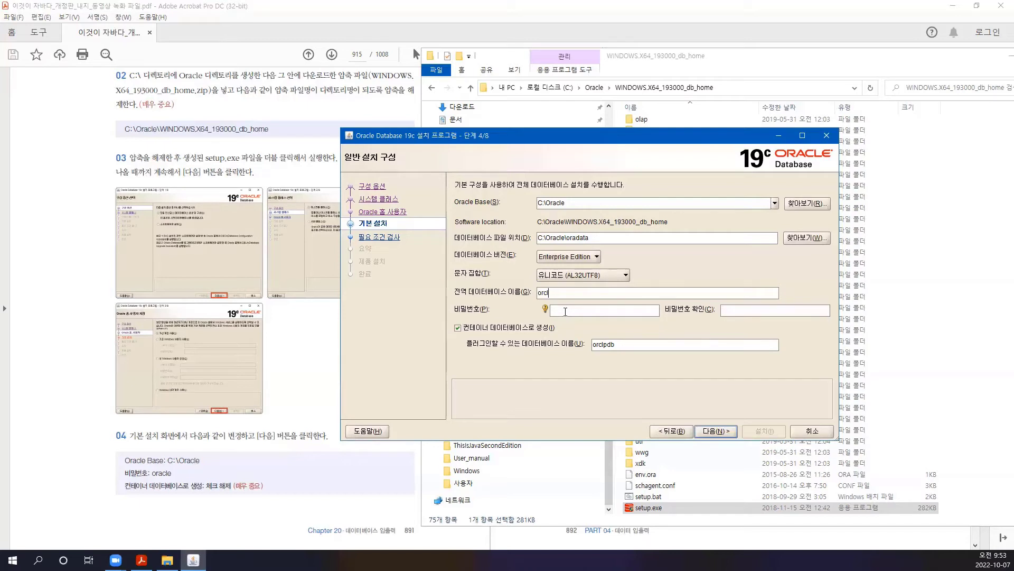
# - Enter the administrator password and clear the Create as Container database option
pyautogui.click(751, 312)
pyautogui.click(609, 315)
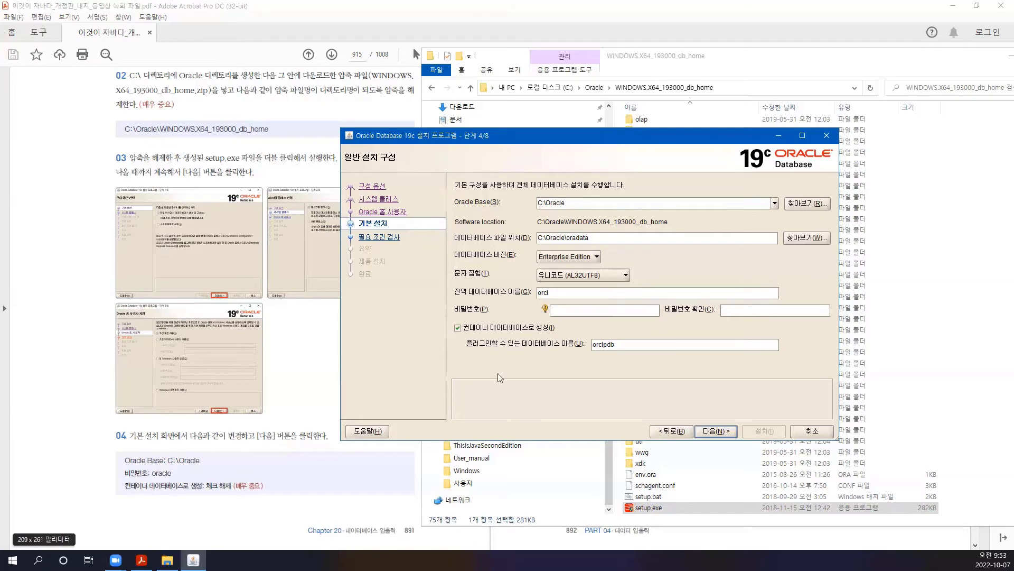
pyautogui.write('oracle')
pyautogui.press('Tab')
pyautogui.write('oracle')
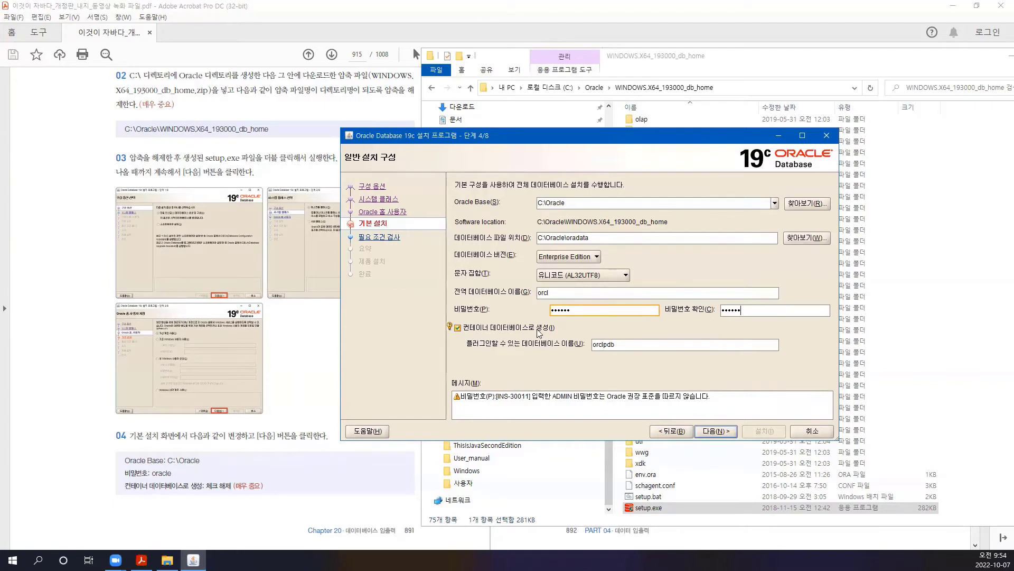
pyautogui.click(458, 328)
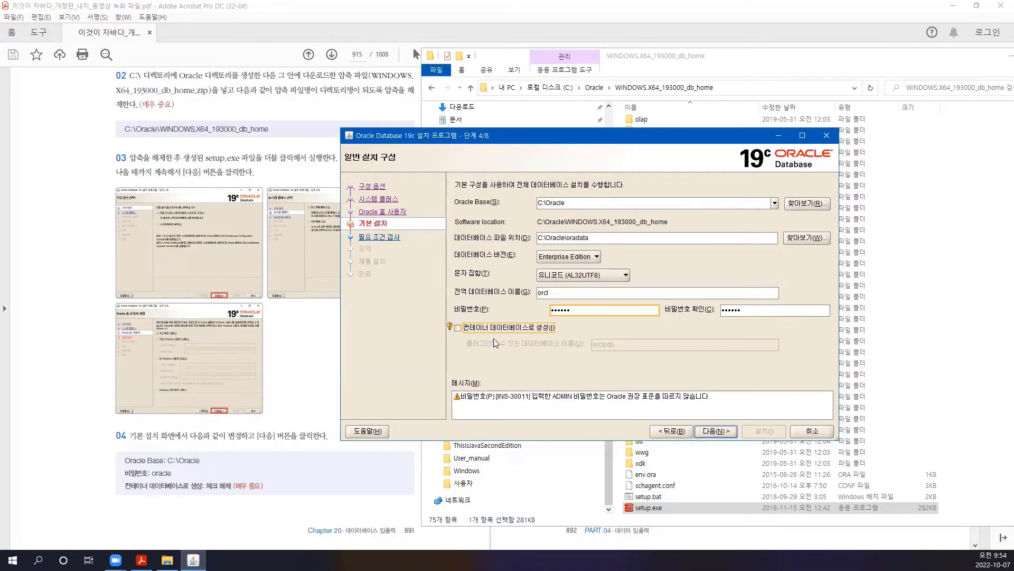
pyautogui.press('F12')
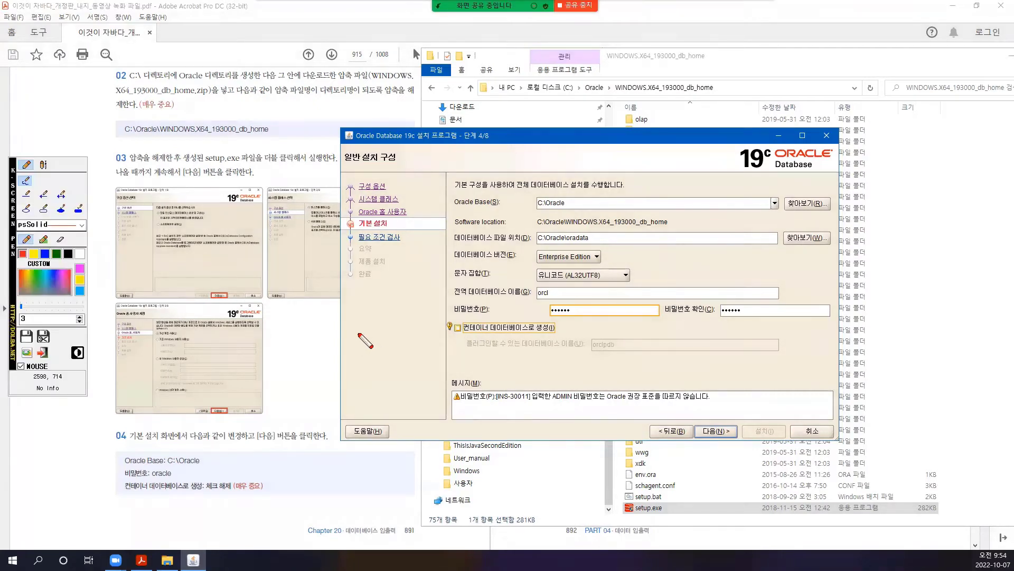
pyautogui.moveTo(346, 328)
pyautogui.mouseDown()
pyautogui.moveTo(328, 347)
pyautogui.moveTo(398, 348)
pyautogui.moveTo(326, 367)
pyautogui.moveTo(363, 381)
pyautogui.moveTo(399, 359)
pyautogui.moveTo(401, 378)
pyautogui.mouseUp()
pyautogui.moveTo(421, 329)
pyautogui.mouseDown()
pyautogui.moveTo(423, 353)
pyautogui.moveTo(404, 379)
pyautogui.mouseUp()
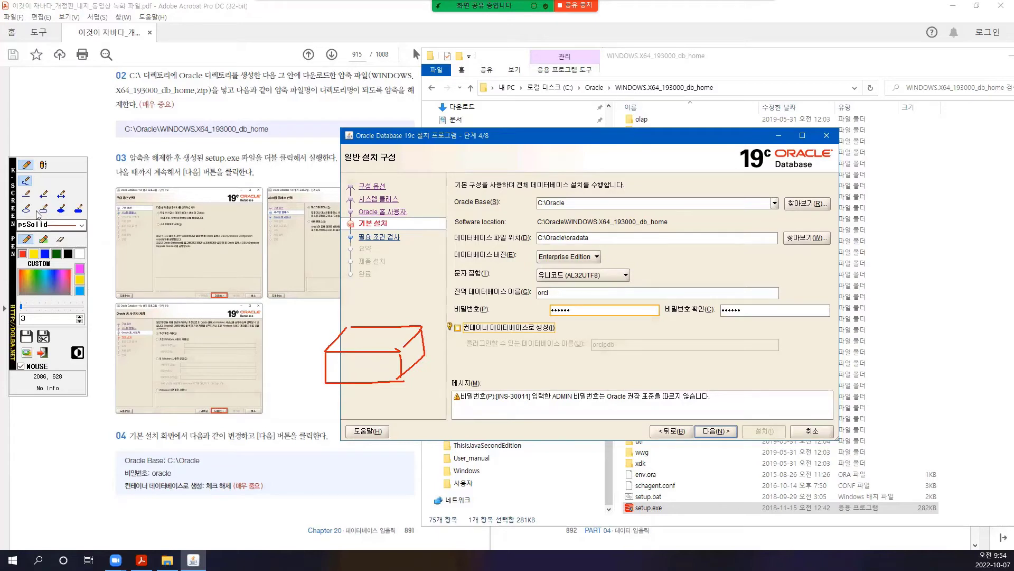
pyautogui.moveTo(348, 362)
pyautogui.mouseDown()
pyautogui.moveTo(337, 370)
pyautogui.moveTo(349, 377)
pyautogui.moveTo(381, 362)
pyautogui.moveTo(366, 377)
pyautogui.moveTo(386, 368)
pyautogui.mouseUp()
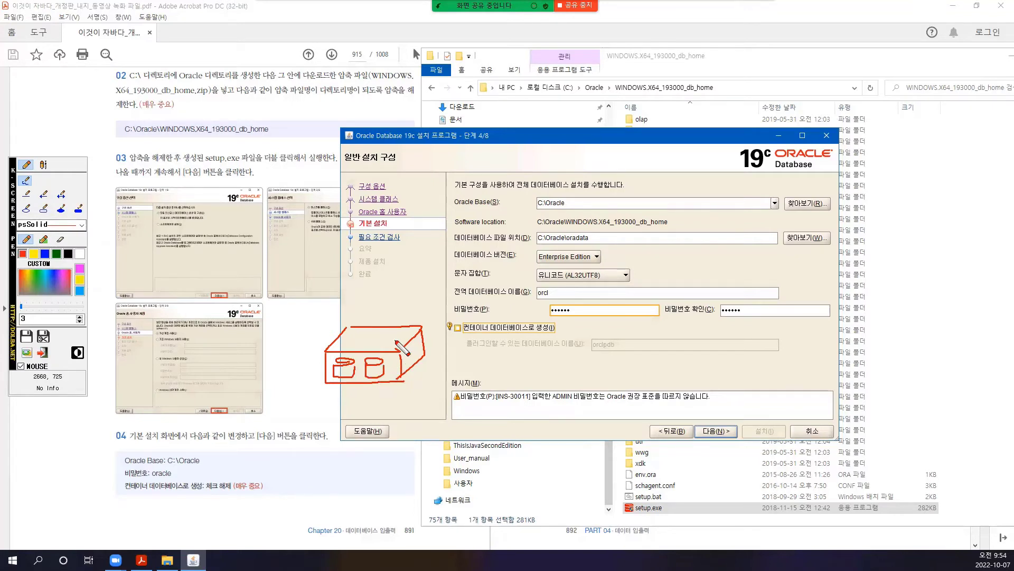
pyautogui.click(388, 367)
pyautogui.click(392, 367)
pyautogui.moveTo(327, 410)
pyautogui.mouseDown()
pyautogui.moveTo(362, 407)
pyautogui.moveTo(326, 411)
pyautogui.moveTo(325, 430)
pyautogui.moveTo(360, 420)
pyautogui.moveTo(361, 408)
pyautogui.mouseUp()
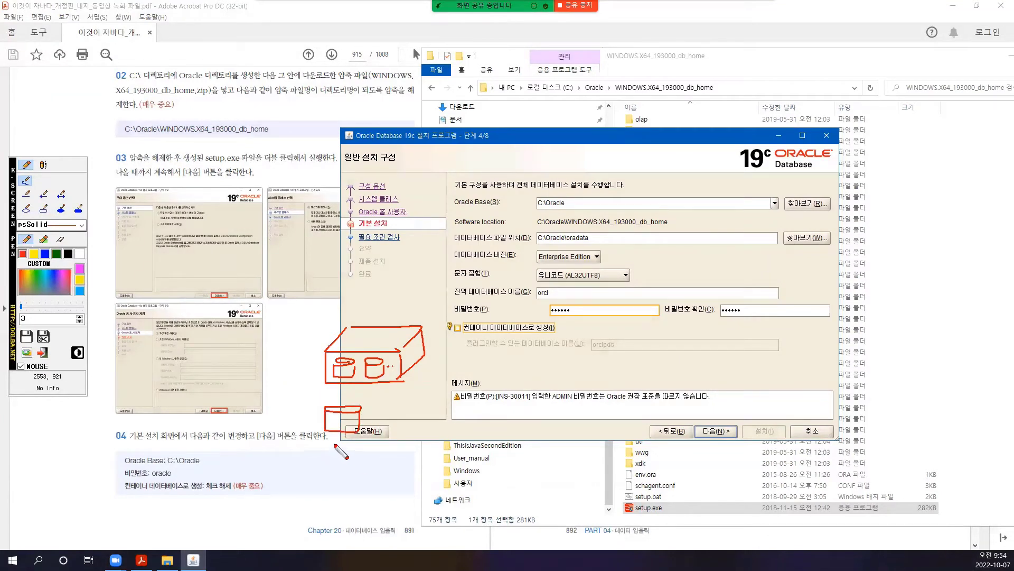
pyautogui.moveTo(295, 303)
pyautogui.mouseDown()
pyautogui.moveTo(415, 307)
pyautogui.moveTo(447, 383)
pyautogui.moveTo(345, 448)
pyautogui.moveTo(281, 384)
pyautogui.moveTo(283, 311)
pyautogui.moveTo(331, 280)
pyautogui.moveTo(391, 297)
pyautogui.mouseUp()
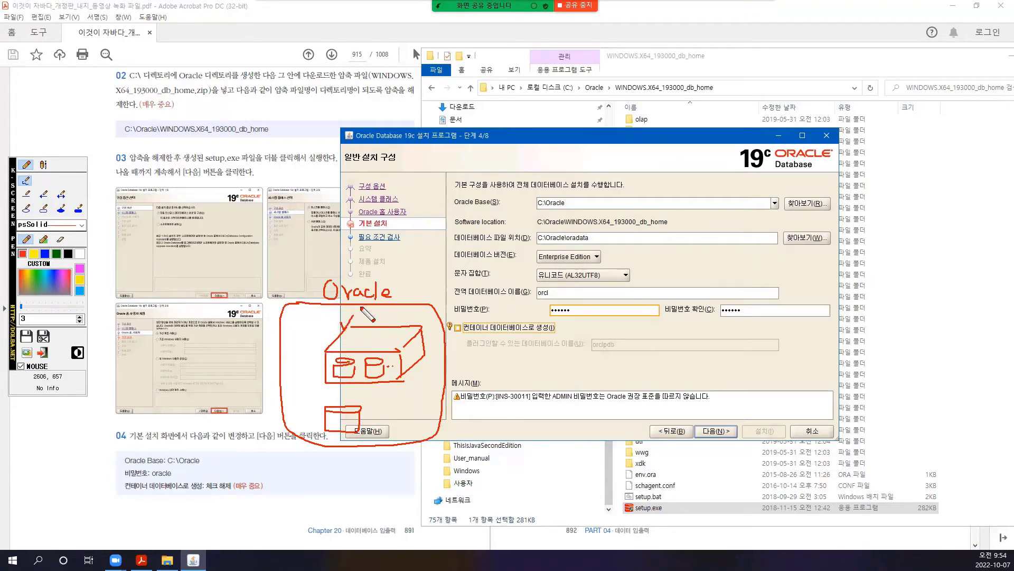
pyautogui.click(438, 363)
pyautogui.press('Escape')
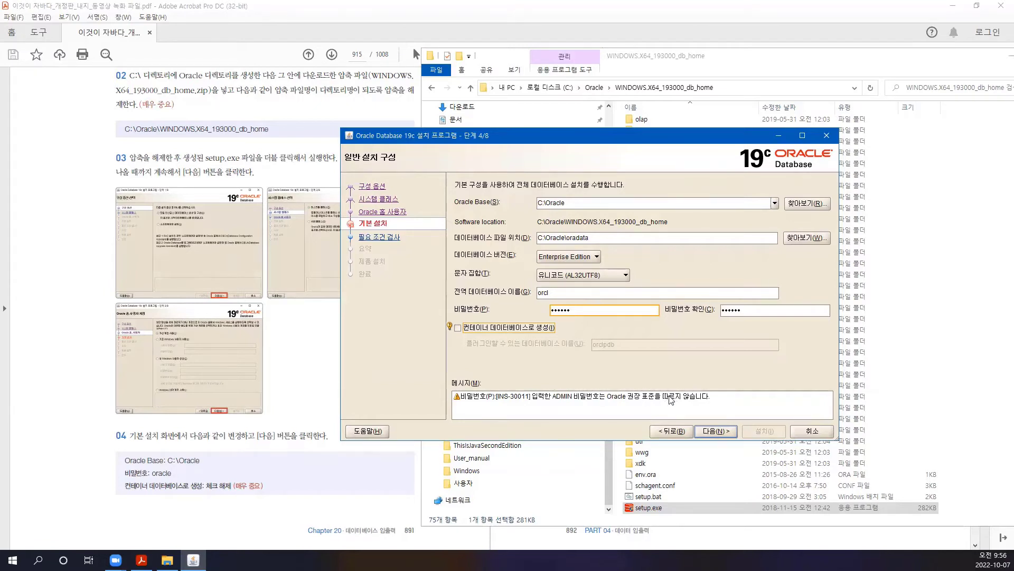
# - Accept the non-standard password warning and review the Summary showing orcl, 6429 MB and C:\Oracle\oradata
pyautogui.click(714, 432)
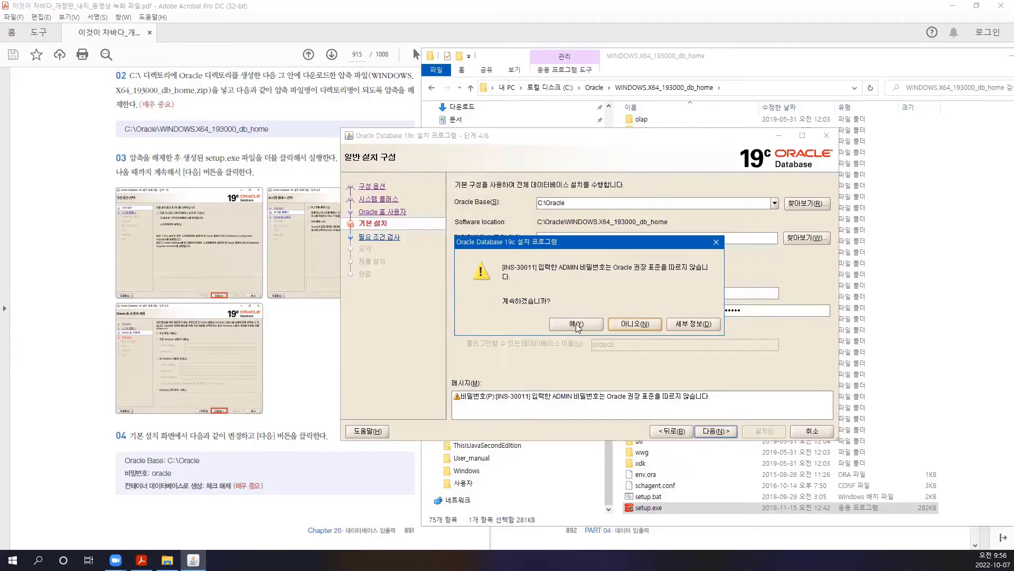
pyautogui.click(577, 325)
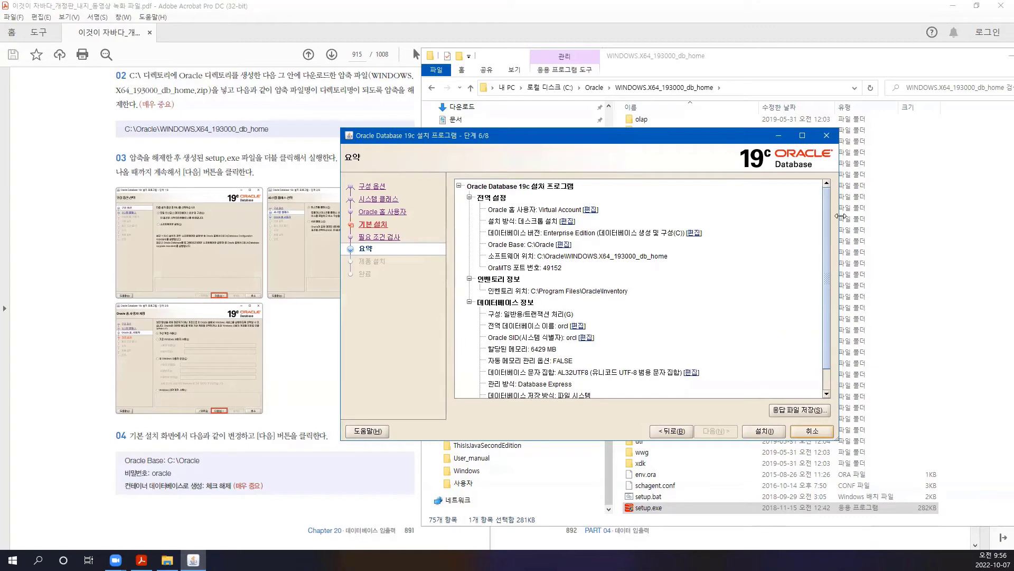
pyautogui.moveTo(827, 266)
pyautogui.mouseDown()
pyautogui.moveTo(823, 320)
pyautogui.moveTo(831, 242)
pyautogui.moveTo(825, 330)
pyautogui.moveTo(829, 253)
pyautogui.mouseUp()
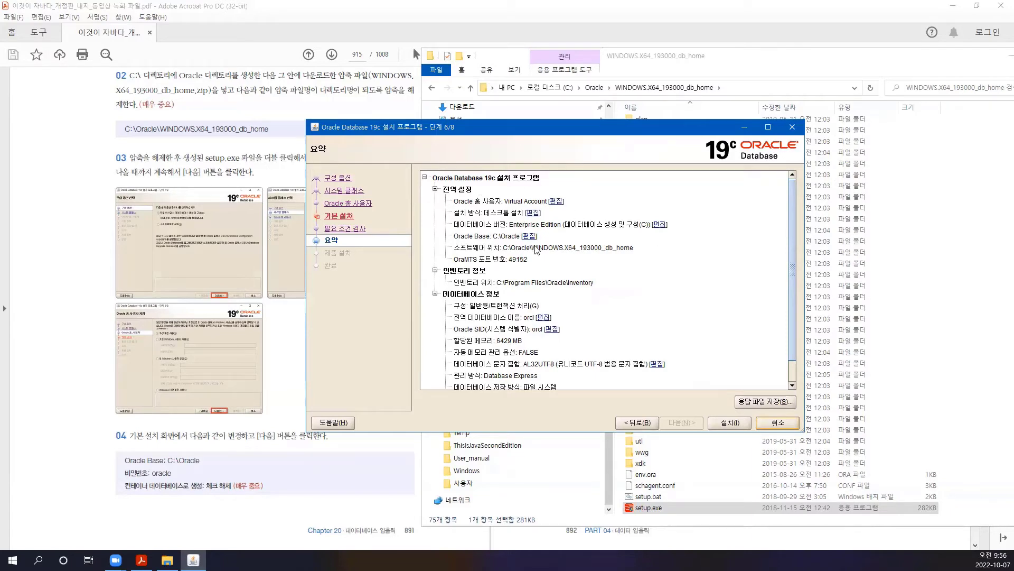
pyautogui.scroll(-1, 686, 285)
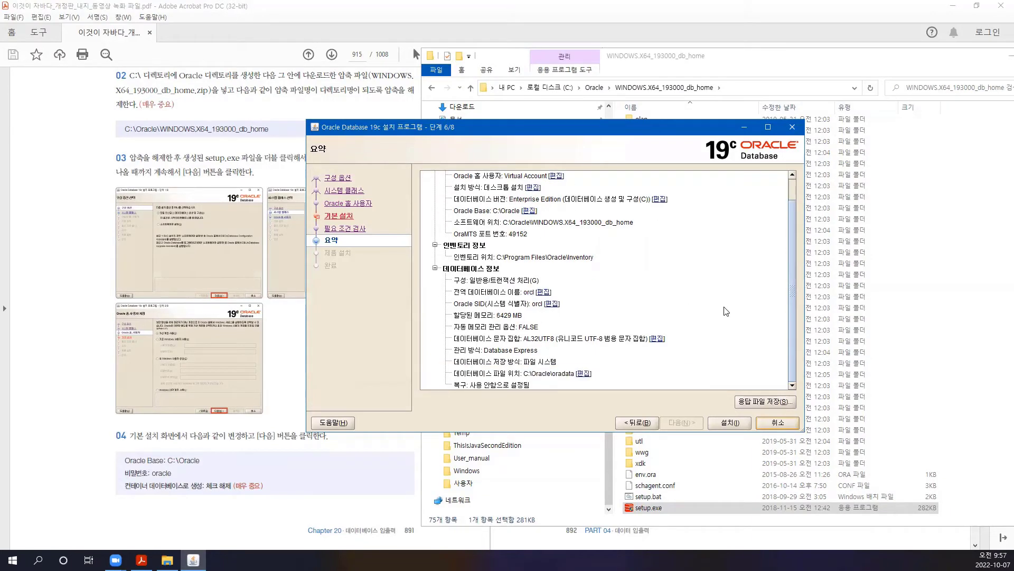
# - Start the installation and allow the Java platform binary through Windows Defender Firewall
pyautogui.click(731, 423)
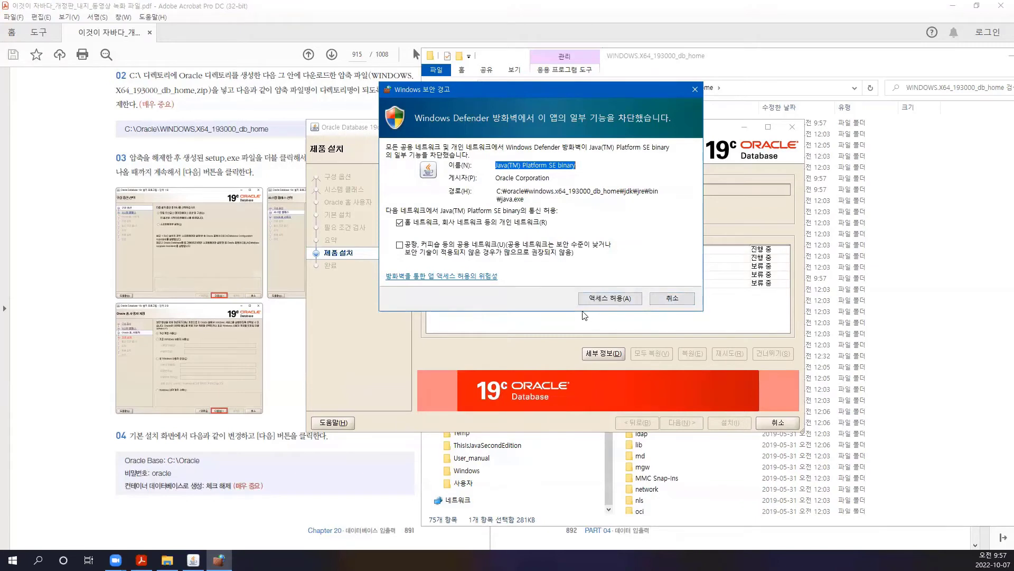
pyautogui.click(607, 299)
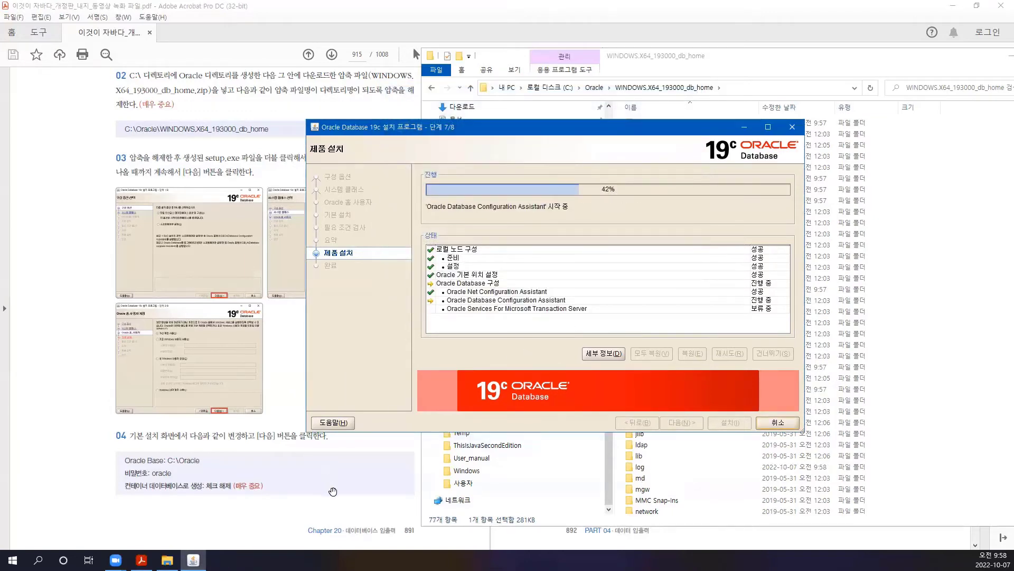
# - Bring the Acrobat guide forward and scroll from page 915 to pages 917–918
pyautogui.click(317, 501)
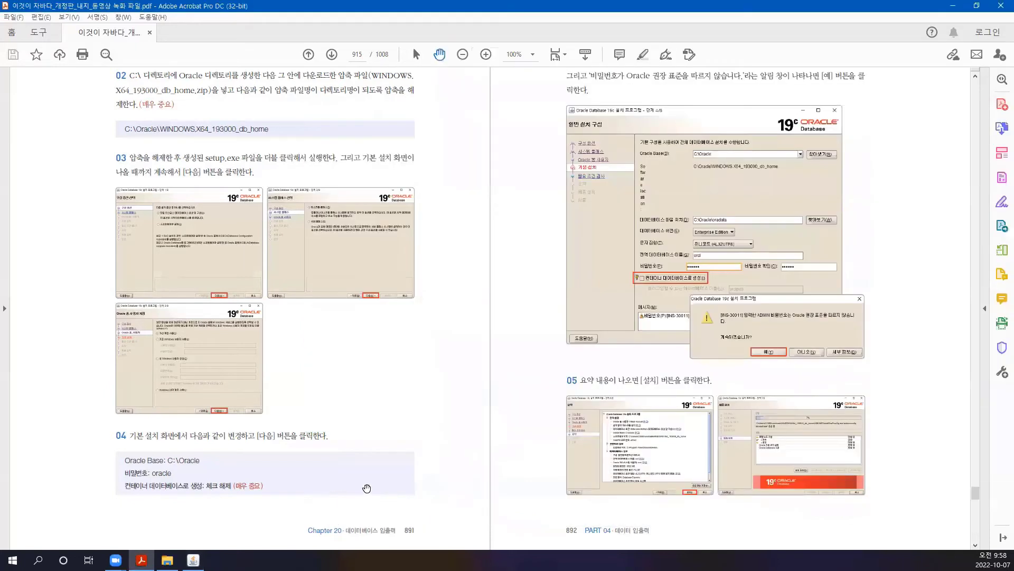
pyautogui.scroll(2, 702, 241)
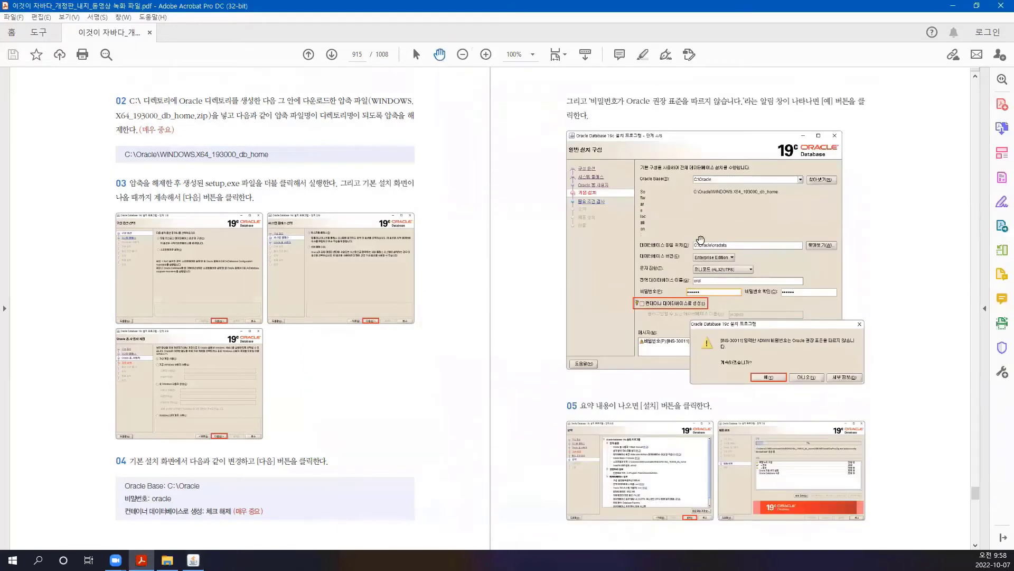
pyautogui.scroll(-2, 700, 239)
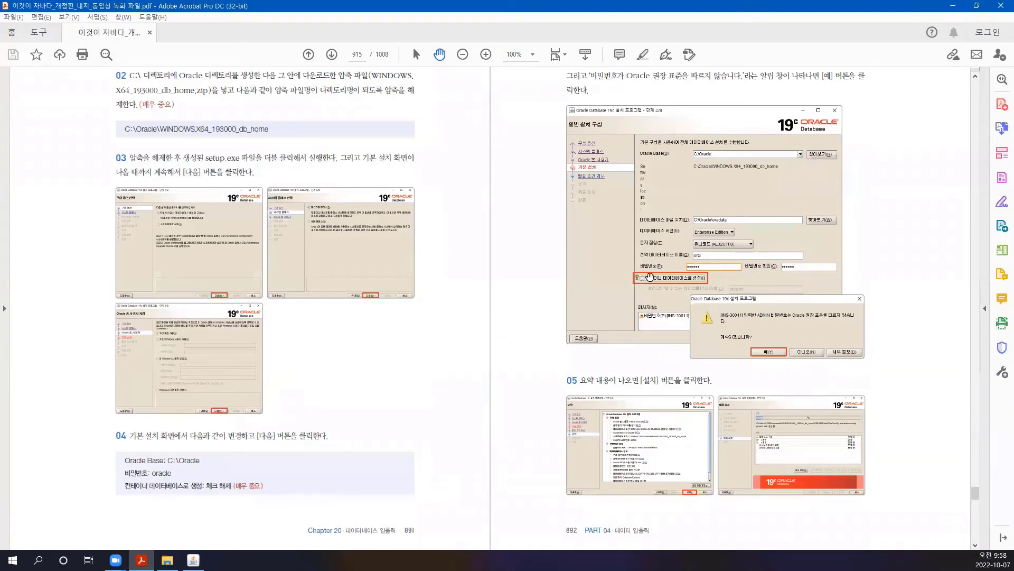
pyautogui.scroll(-3, 647, 278)
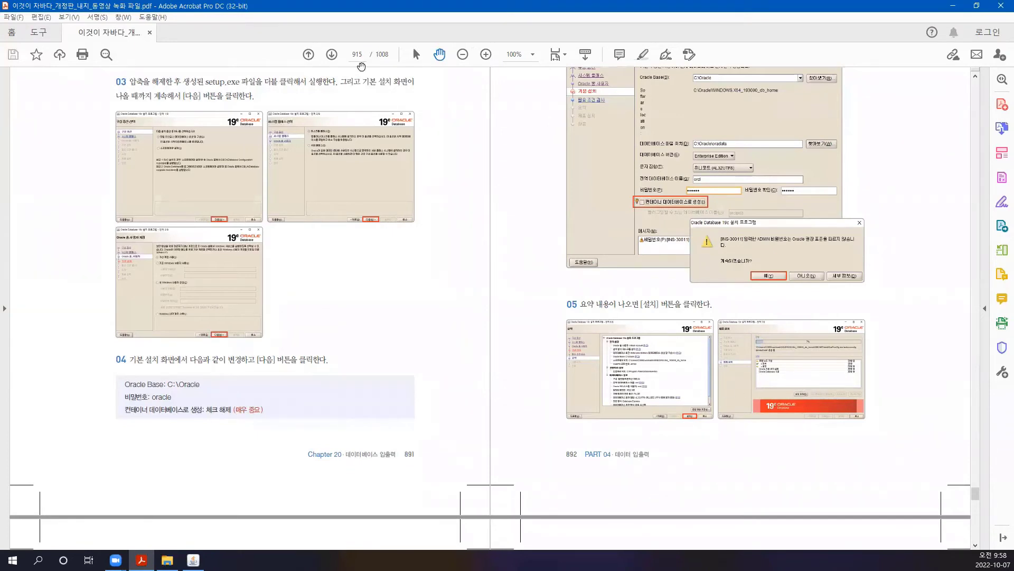
pyautogui.scroll(-2, 391, 99)
pyautogui.scroll(-1, 415, 189)
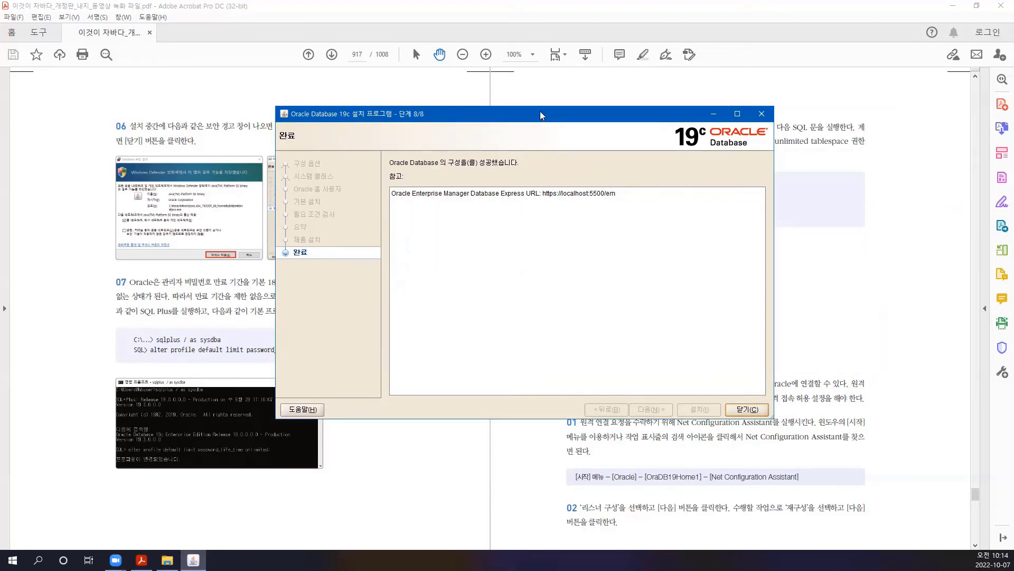
# - Close the Oracle 19c installer from its finished 완료 page
pyautogui.moveTo(542, 115); pyautogui.dragTo(552, 156)
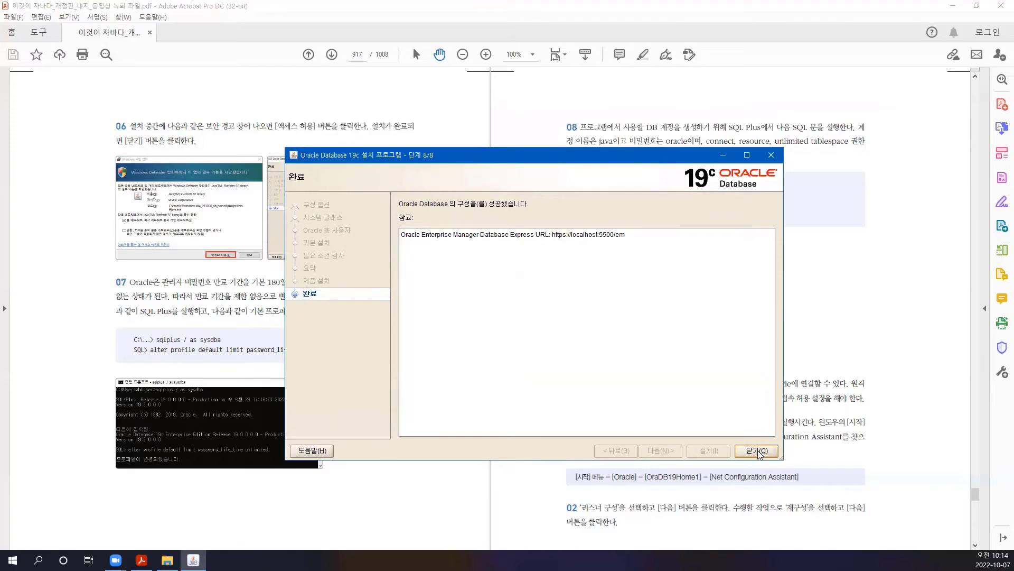
pyautogui.click(758, 451)
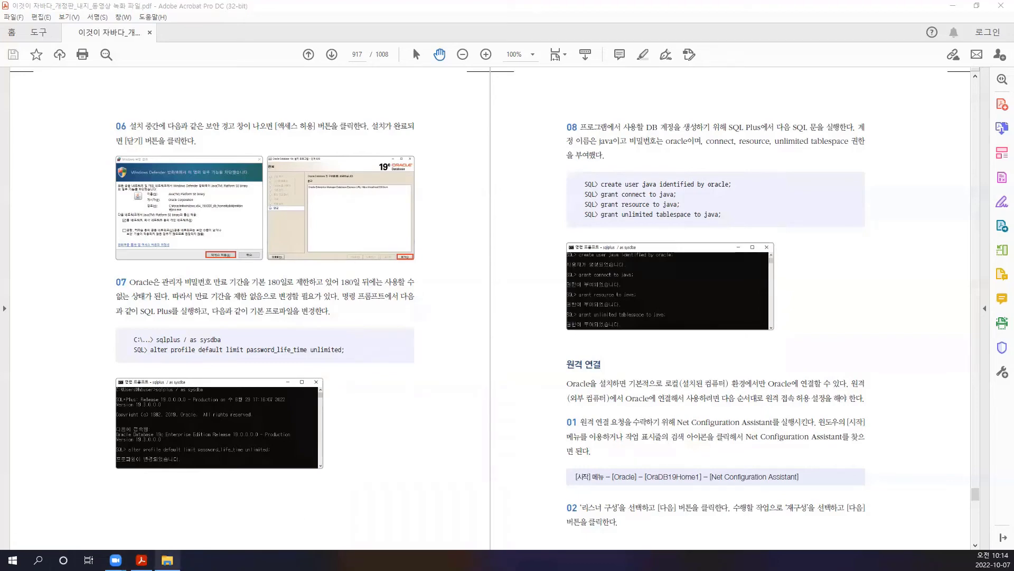
# - Bring up File Explorer and open the Oracle folder on the C: drive
pyautogui.click(167, 559)
pyautogui.moveTo(716, 54); pyautogui.dragTo(467, 39)
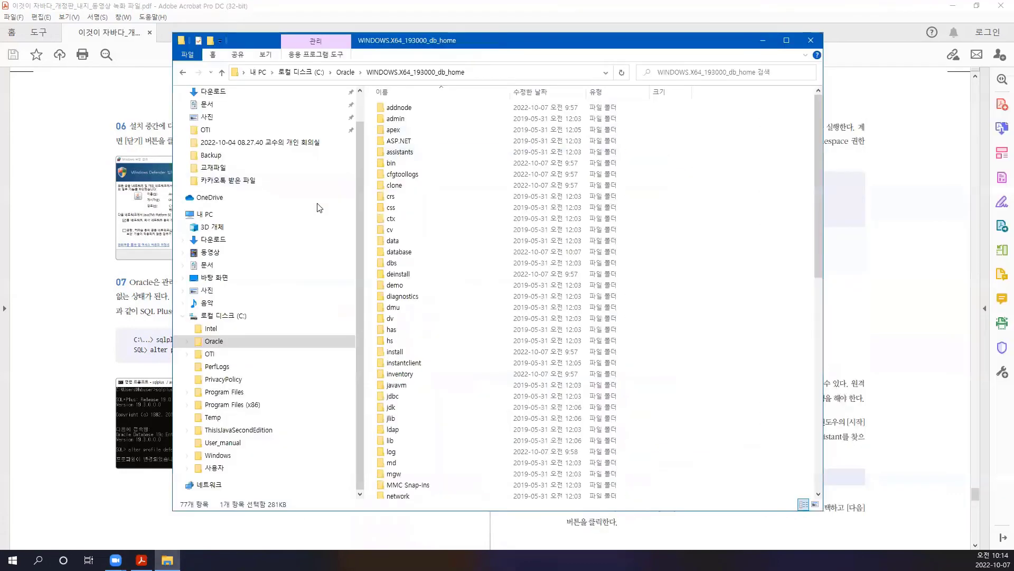
pyautogui.click(237, 317)
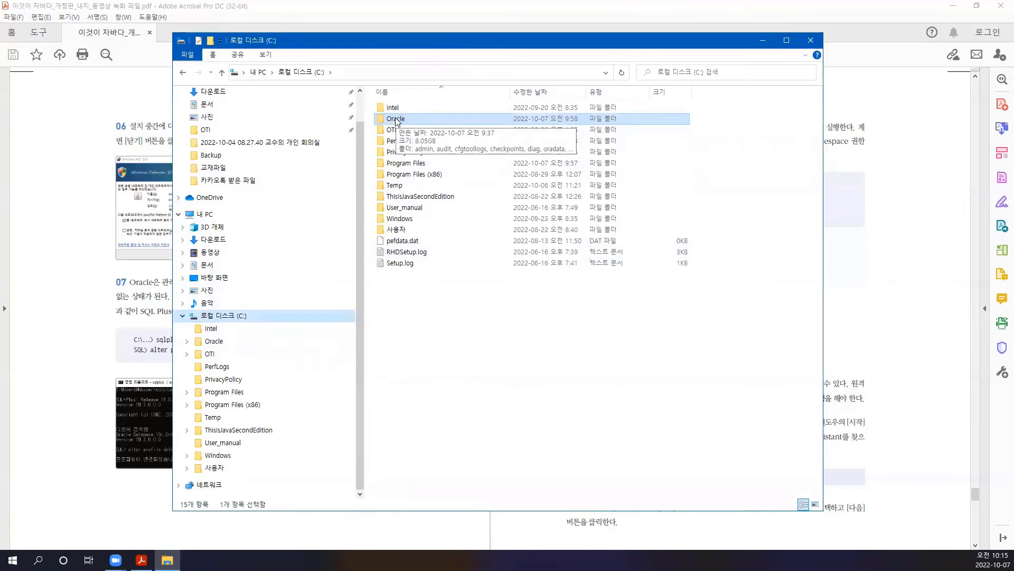
pyautogui.doubleClick(397, 119)
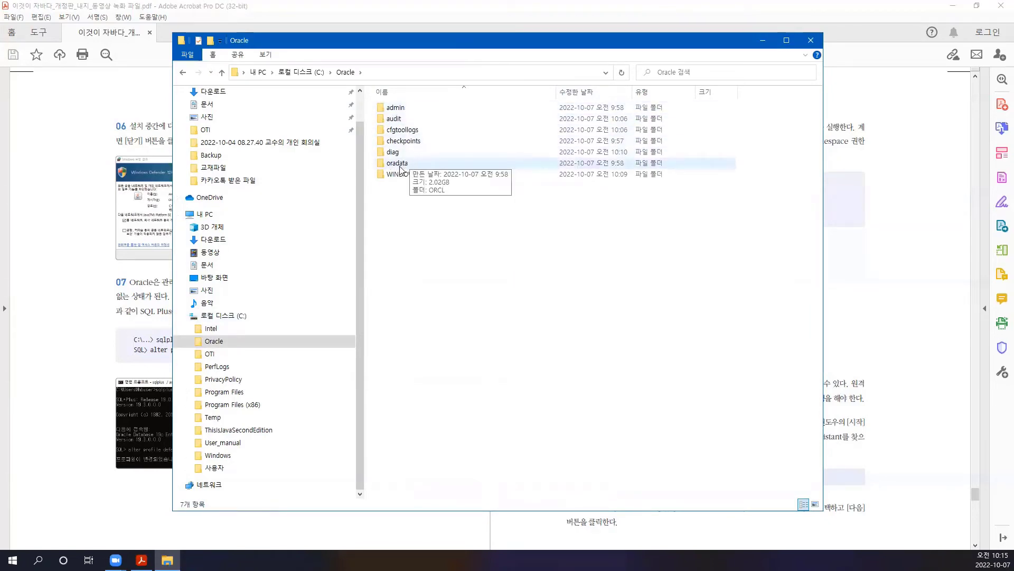
# - Browse Program Files\Oracle\Inventory, go back to Program Files, and bring up Windows search
pyautogui.click(235, 393)
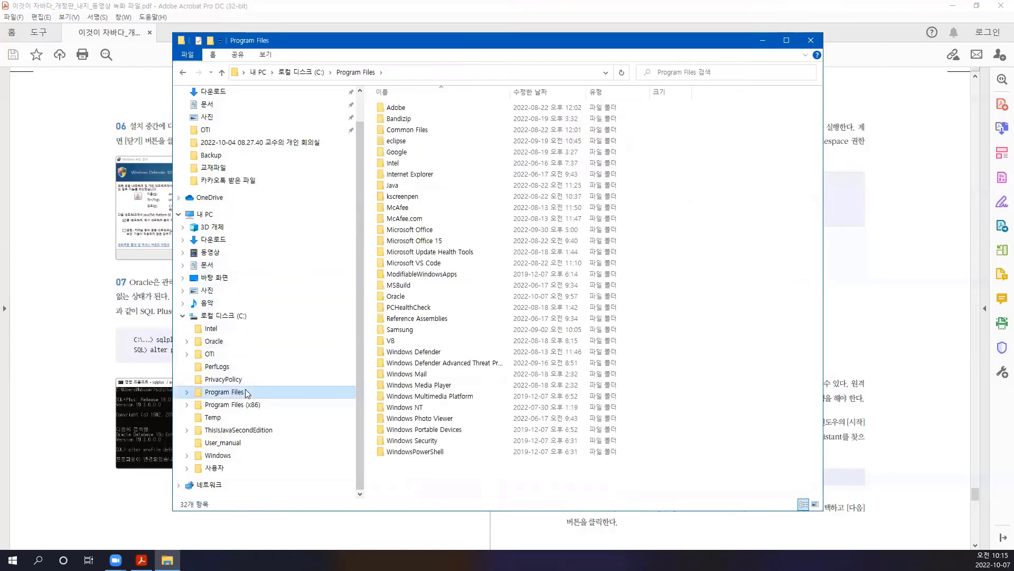
pyautogui.click(393, 299)
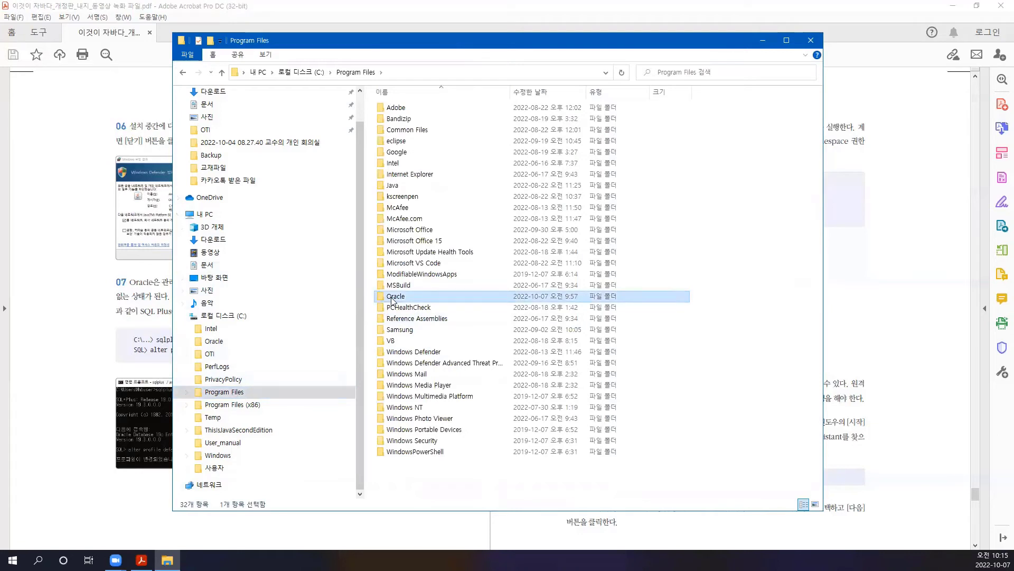
pyautogui.doubleClick(393, 297)
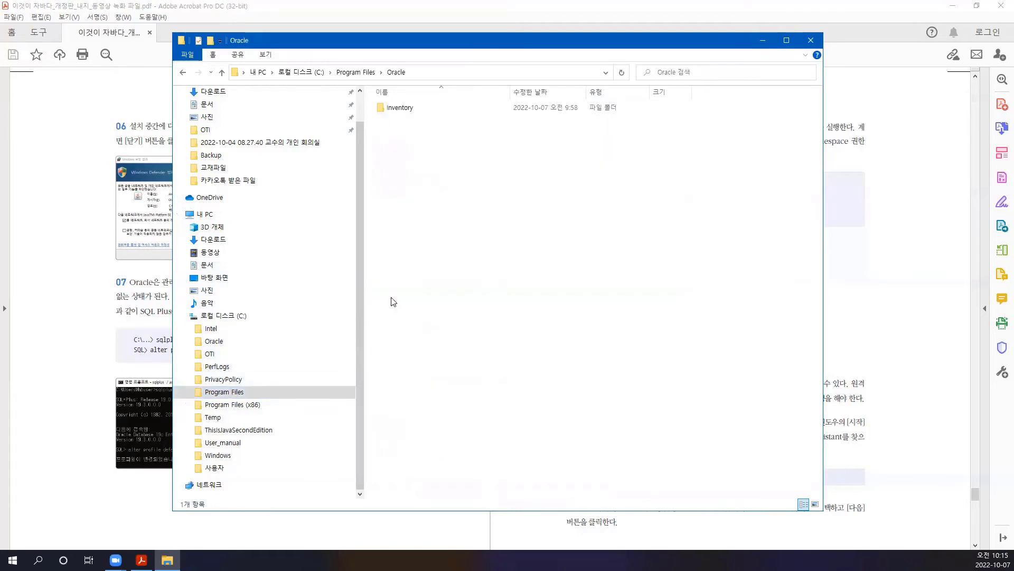
pyautogui.click(402, 108)
pyautogui.doubleClick(402, 108)
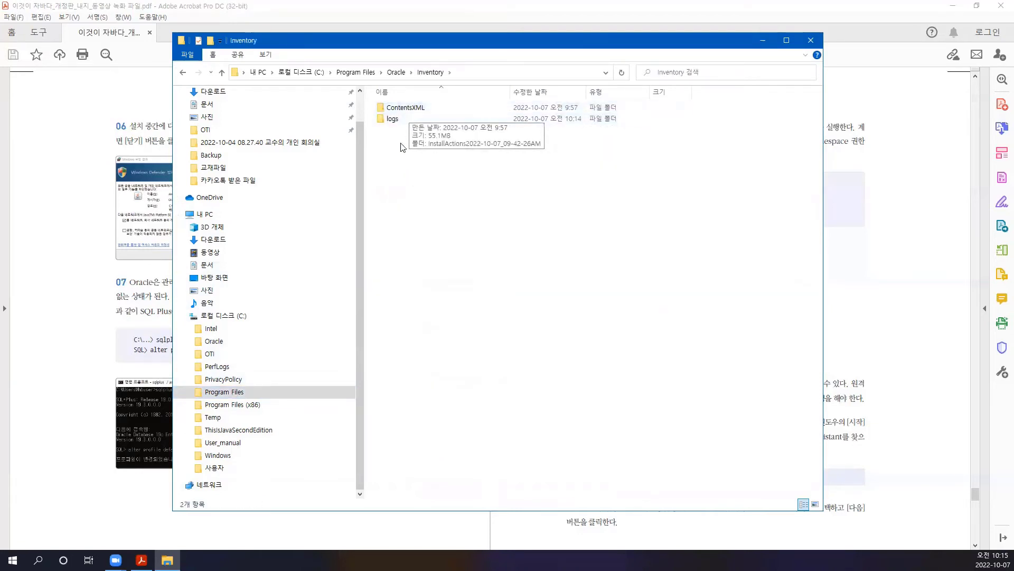
pyautogui.click(183, 72)
pyautogui.click(182, 72)
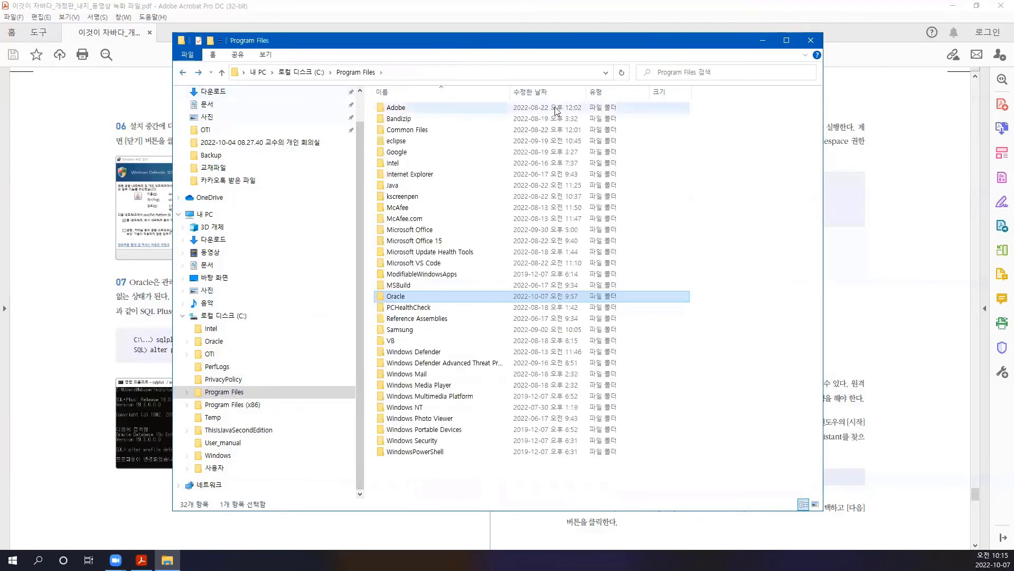
pyautogui.click(38, 560)
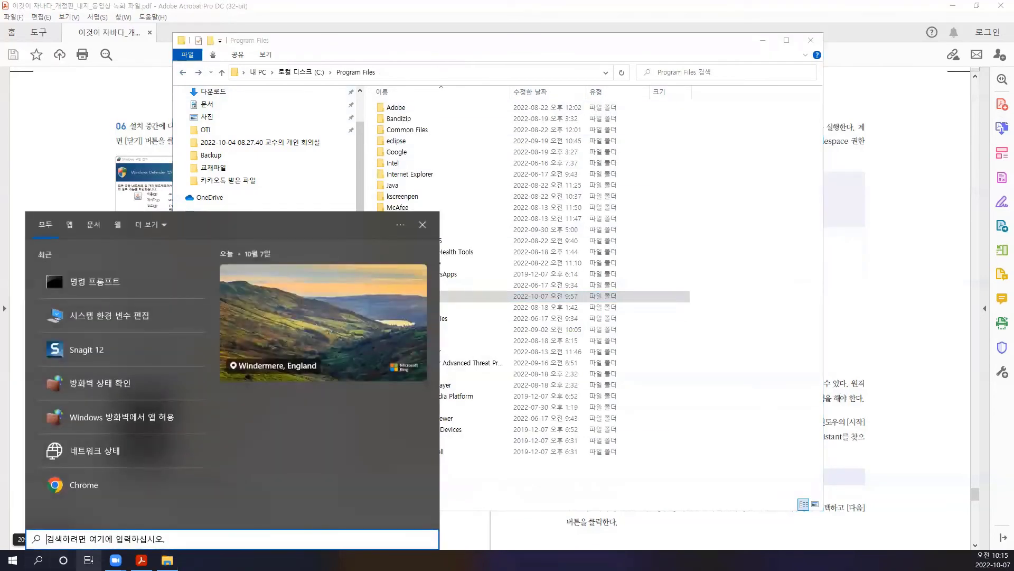
# - Launch Services via a 서비스 search, enlarge the window and Name column, and scroll to the Oracle services
pyautogui.write('서비스')
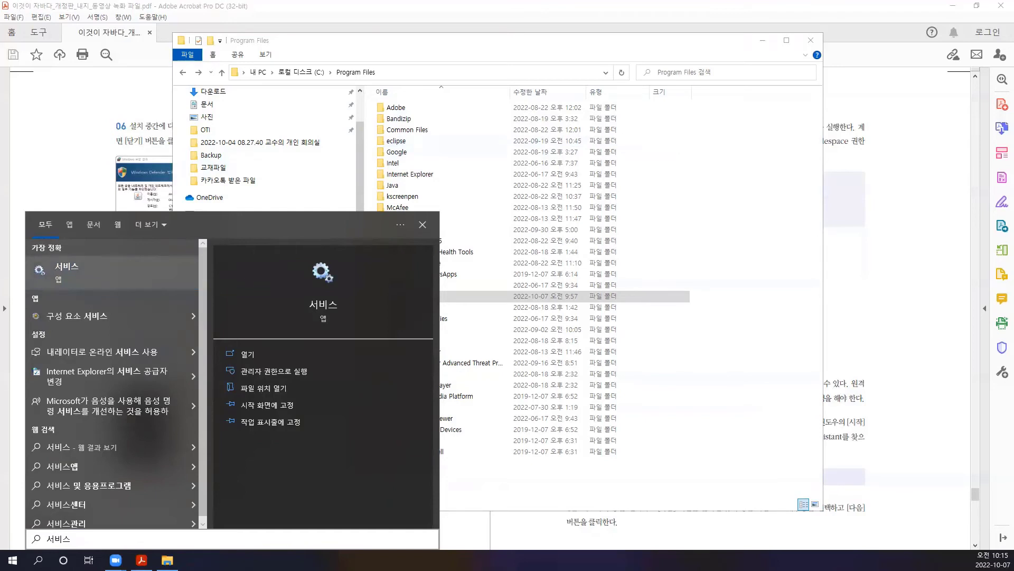
pyautogui.press('Escape')
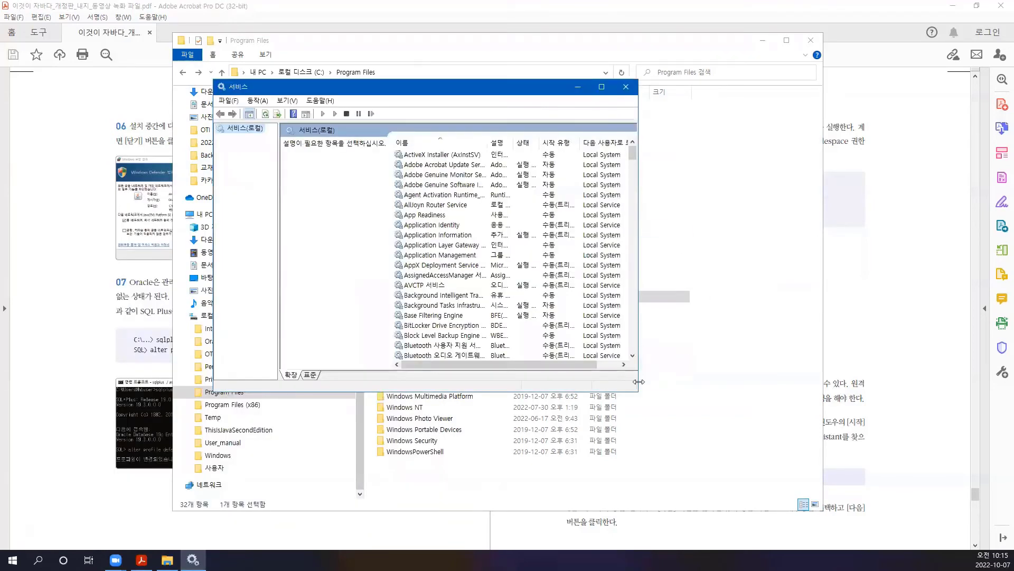
pyautogui.moveTo(635, 392); pyautogui.dragTo(845, 481)
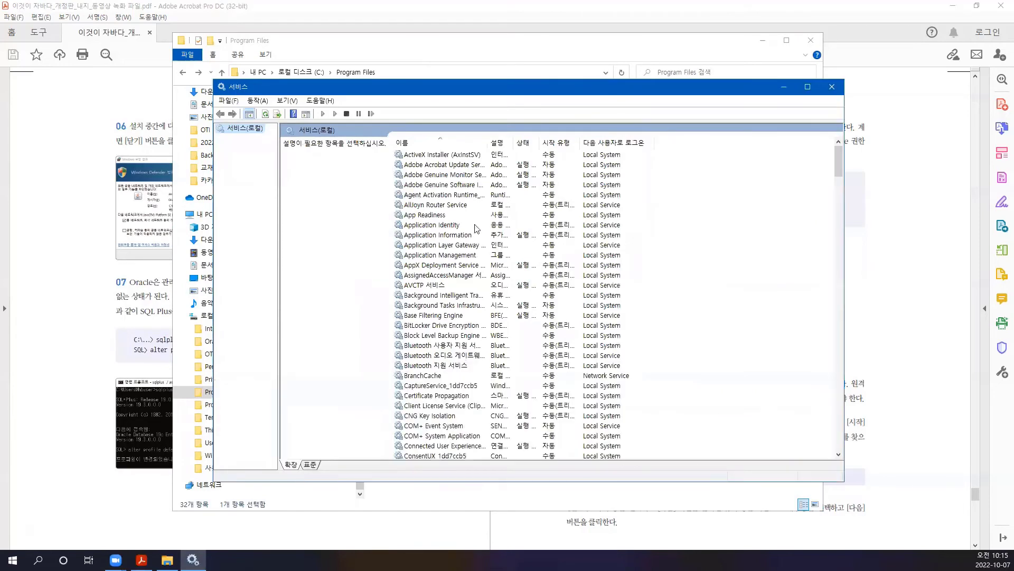
pyautogui.moveTo(487, 143); pyautogui.dragTo(687, 147)
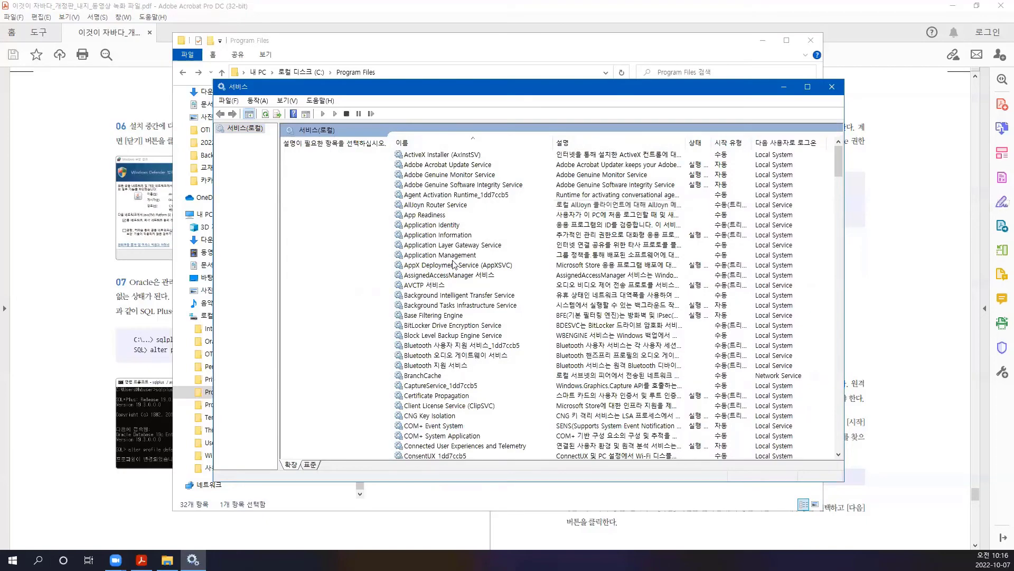
pyautogui.scroll(-18, 439, 252)
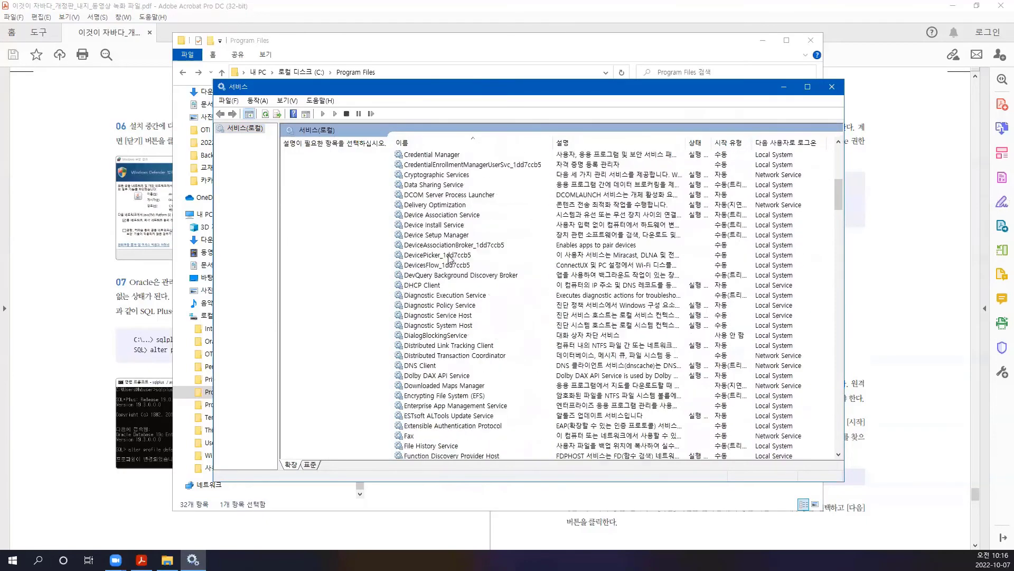
pyautogui.scroll(-20, 450, 259)
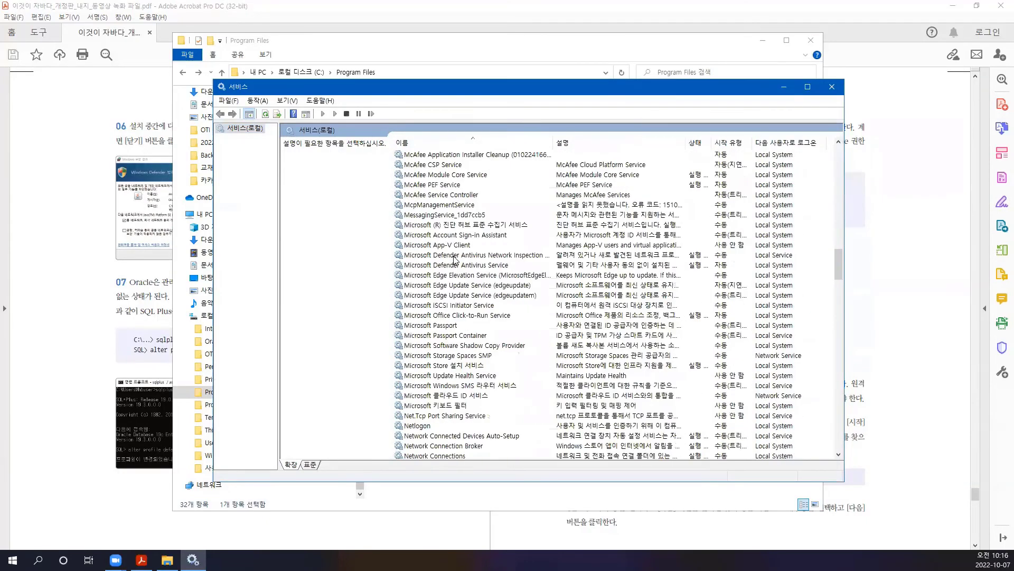
pyautogui.scroll(-2, 458, 259)
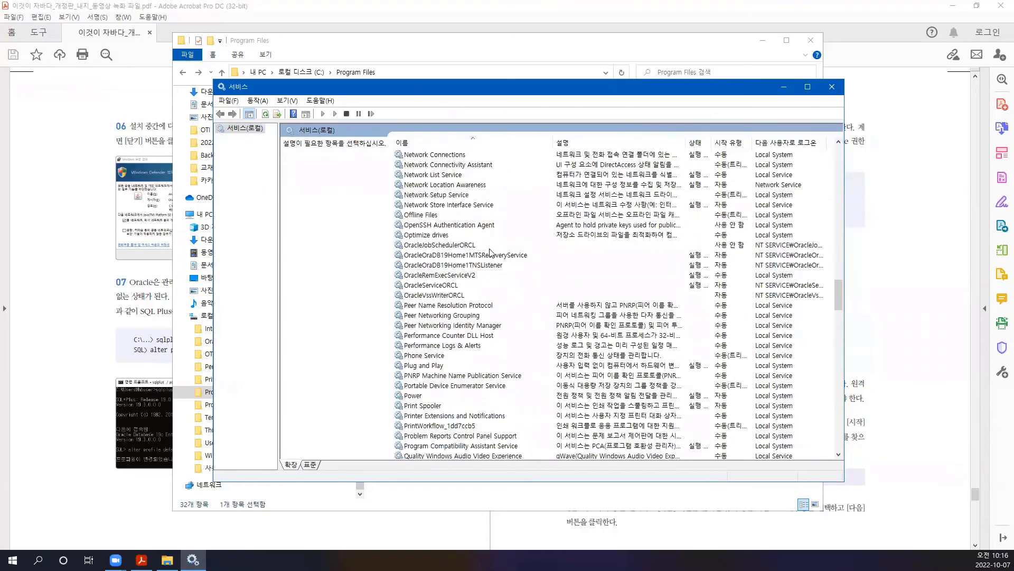
pyautogui.click(421, 246)
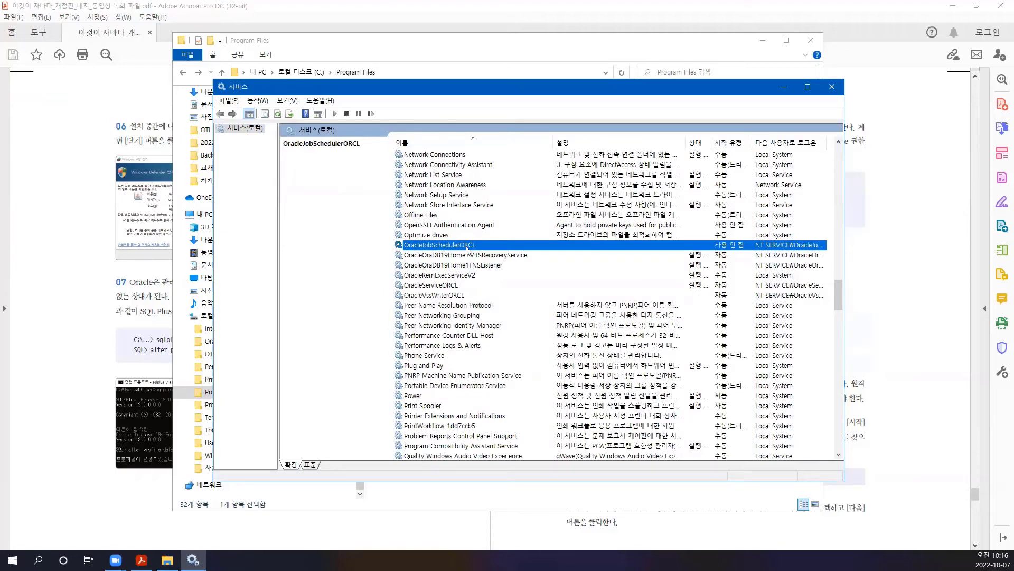
# - Check MTSRecoveryService, TNSListener, RemExecServiceV2 and OracleServiceORCL statuses, confirming the listener and ORCL run
pyautogui.click(416, 257)
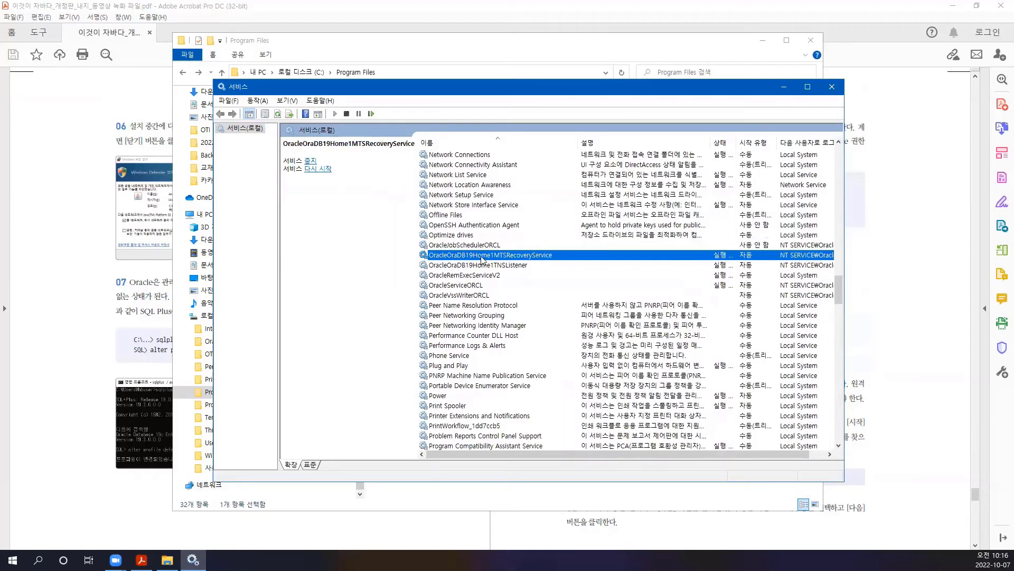
pyautogui.click(452, 266)
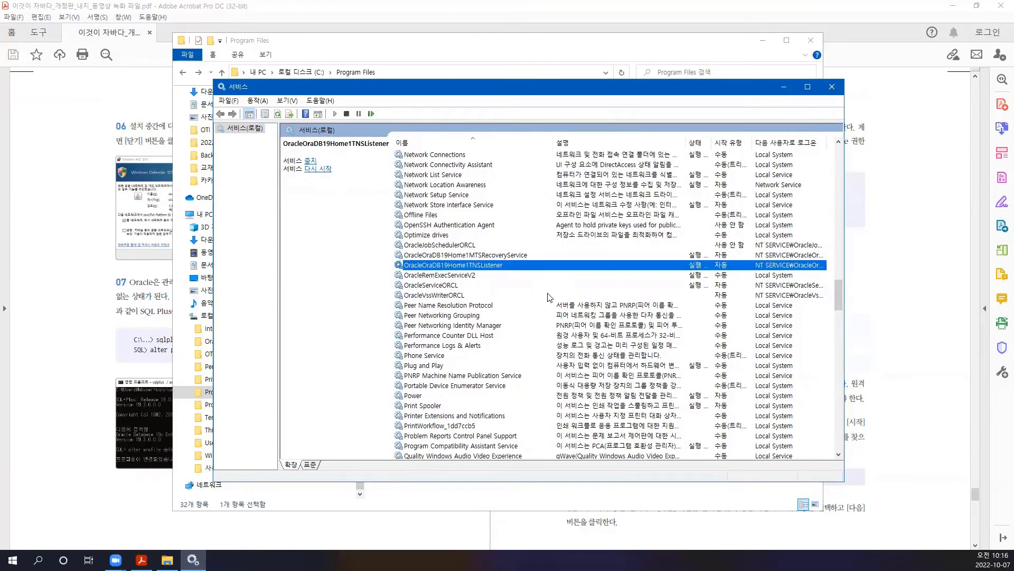
pyautogui.click(476, 275)
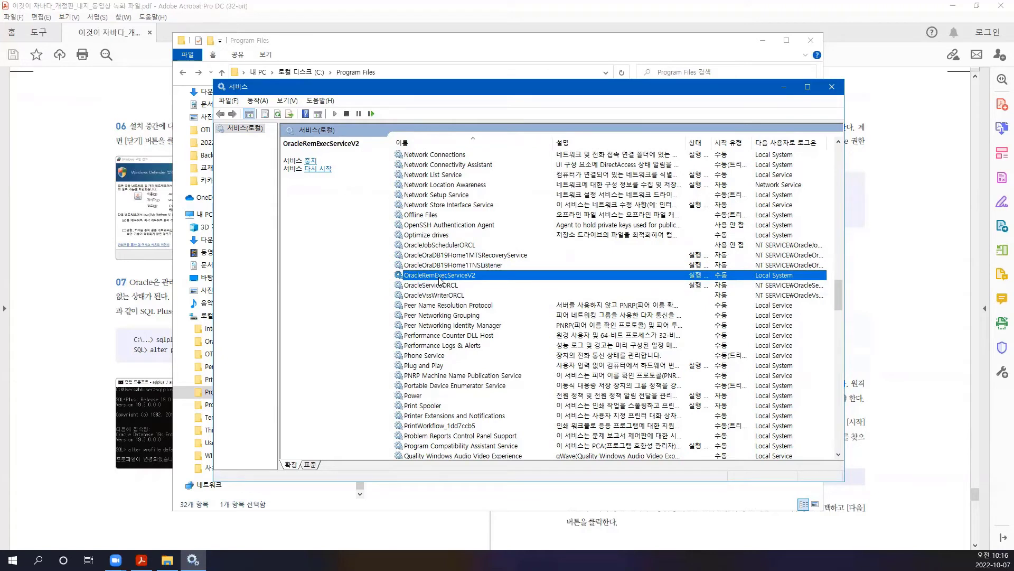
pyautogui.click(421, 285)
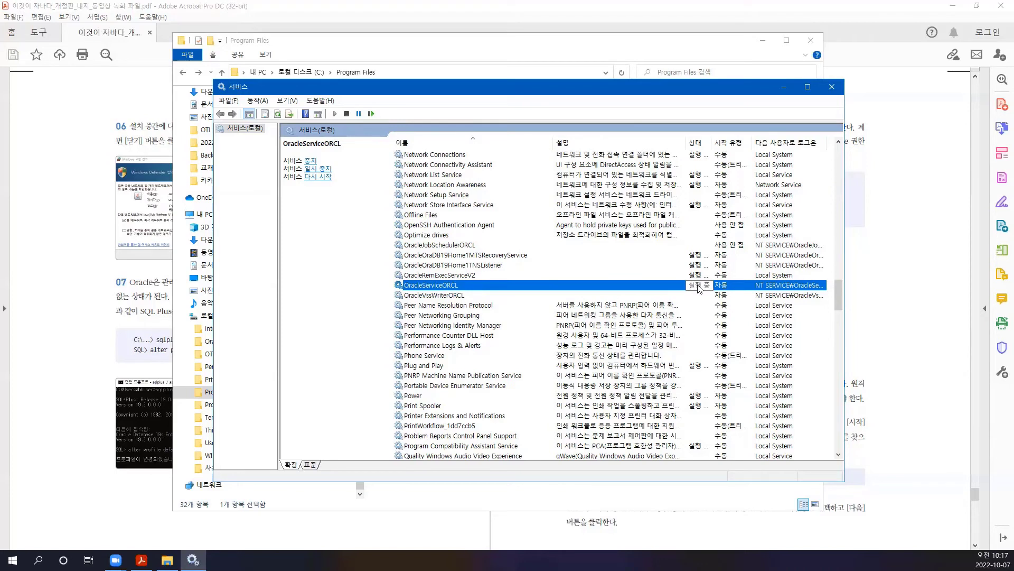
pyautogui.click(482, 265)
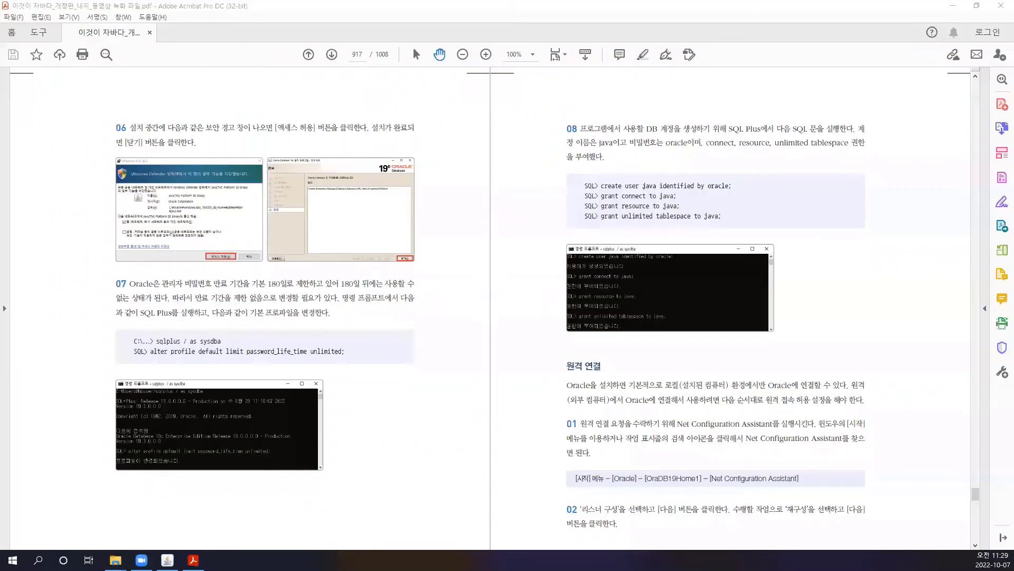
pyautogui.scroll(-3, 552, 274)
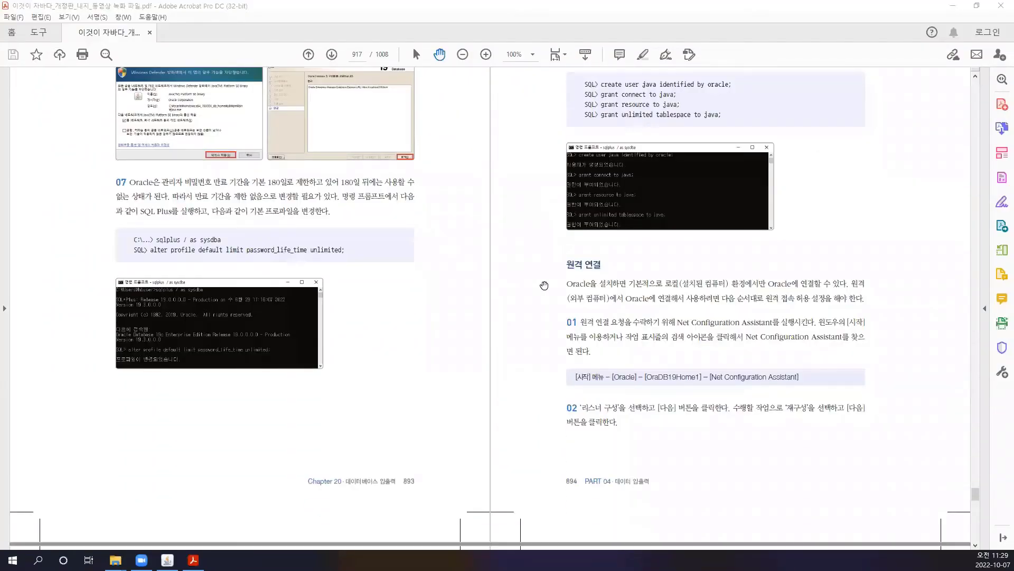
pyautogui.scroll(3, 455, 422)
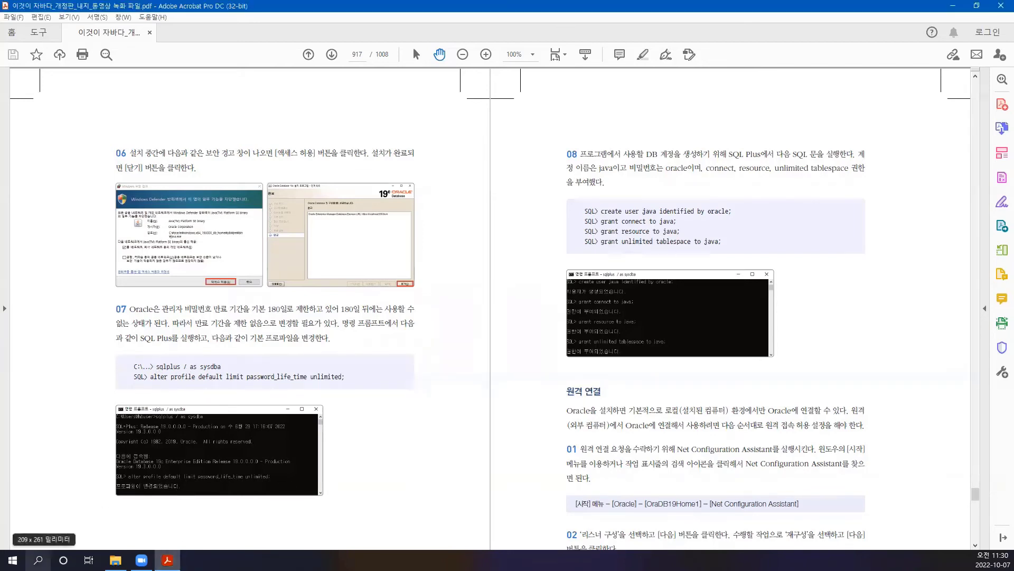
# - Launch Command Prompt and connect with 'sqlplus / as sysdba'
pyautogui.press('super+s')
pyautogui.write('cmd')
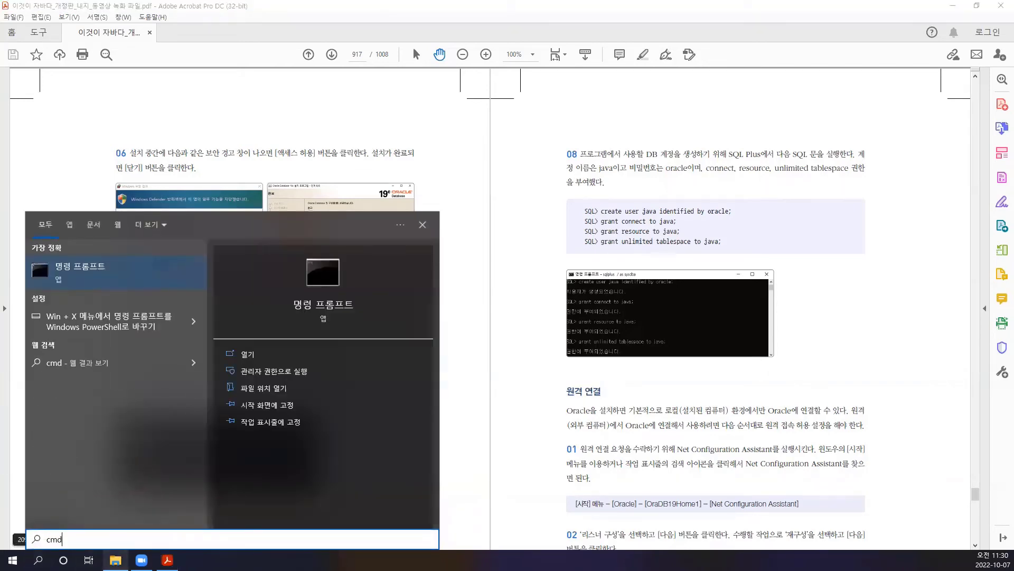
pyautogui.press('Return')
pyautogui.write('sqlplus')
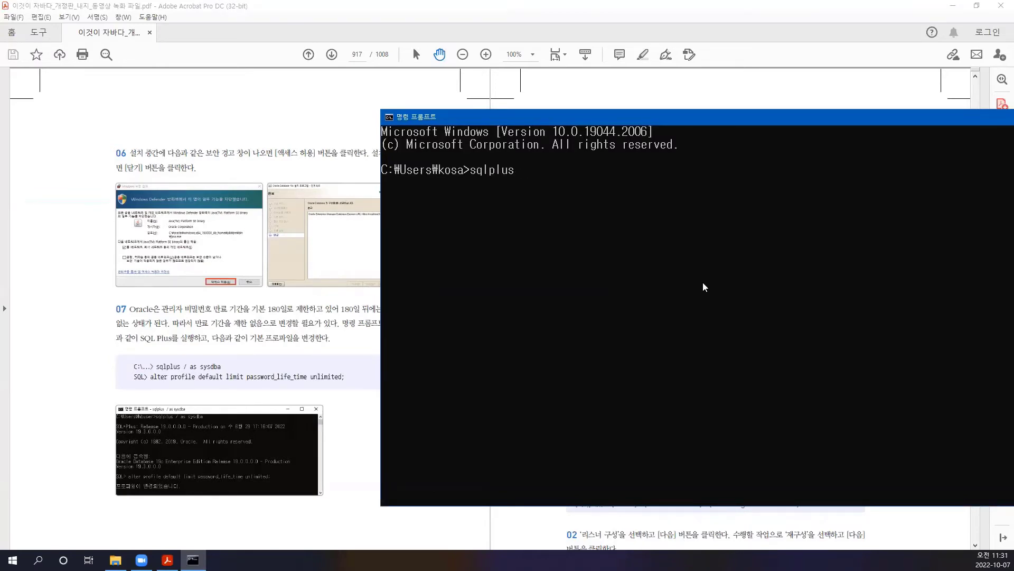
pyautogui.write(' / as sysdba')
pyautogui.press('Return')
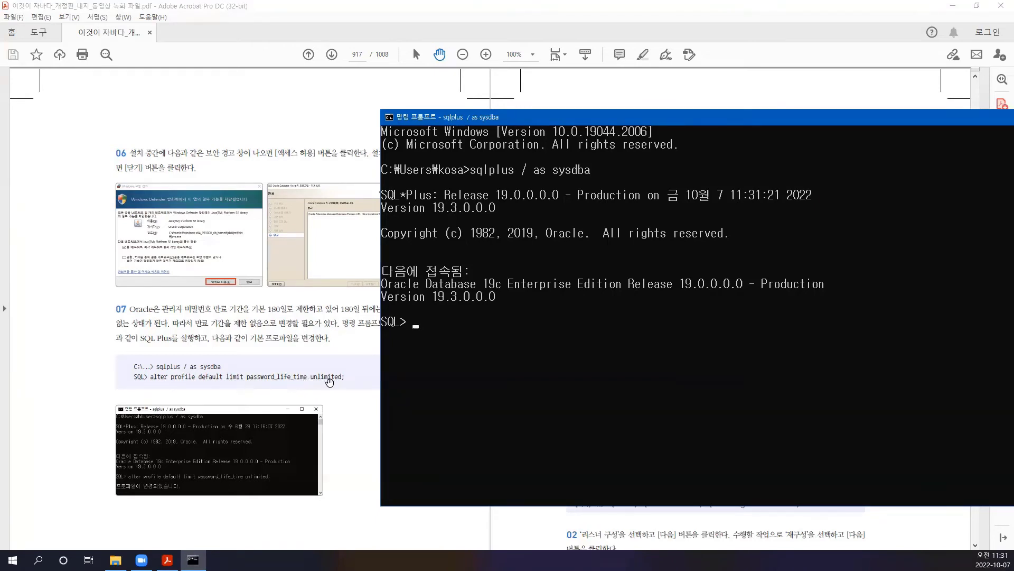
# - Set the default profile's password_life_time to unlimited
pyautogui.click(454, 361)
pyautogui.press('Escape')
pyautogui.write('alter profile default limit password')
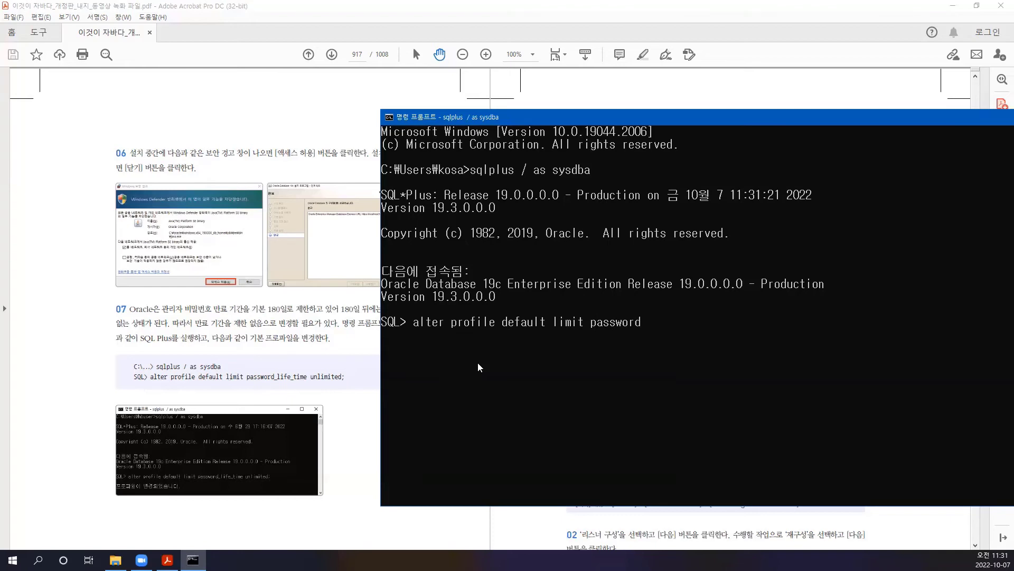
pyautogui.write('_life_time unlimited')
pyautogui.press('Return')
pyautogui.press('Return')
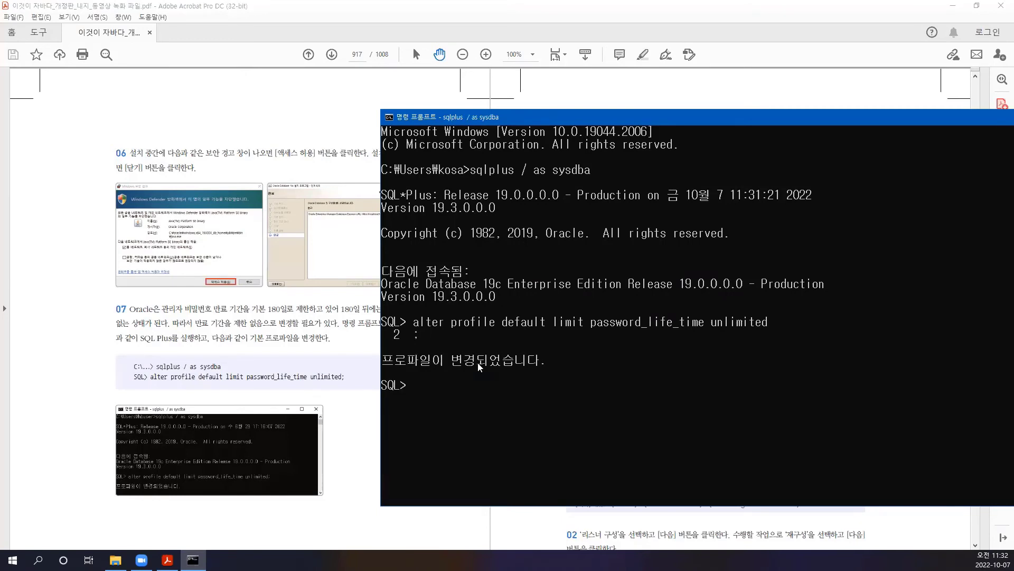
pyautogui.moveTo(605, 121); pyautogui.dragTo(738, 273)
pyautogui.scroll(-2, 339, 369)
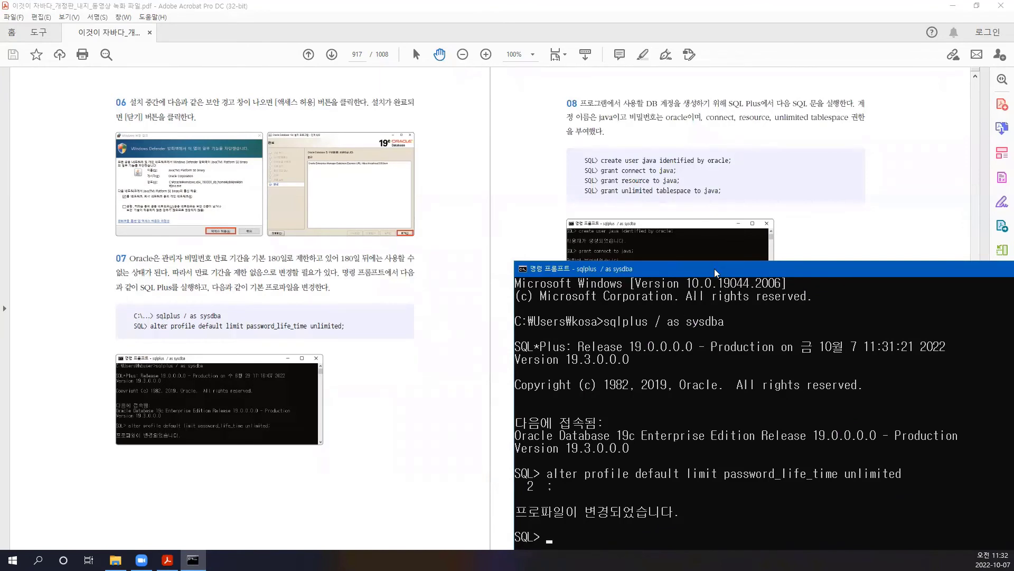
pyautogui.moveTo(714, 268); pyautogui.dragTo(643, 214)
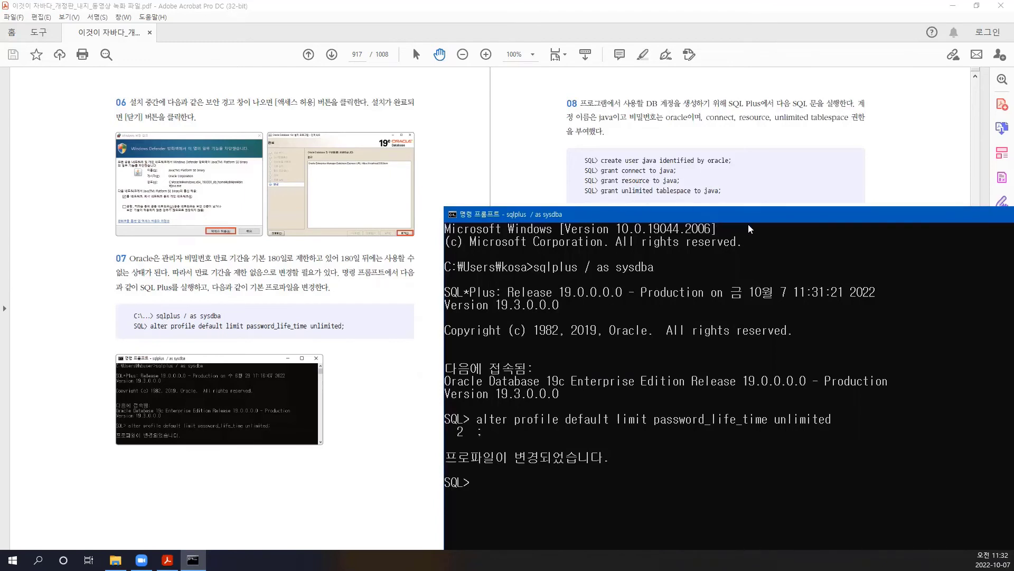
pyautogui.moveTo(645, 211); pyautogui.dragTo(781, 224)
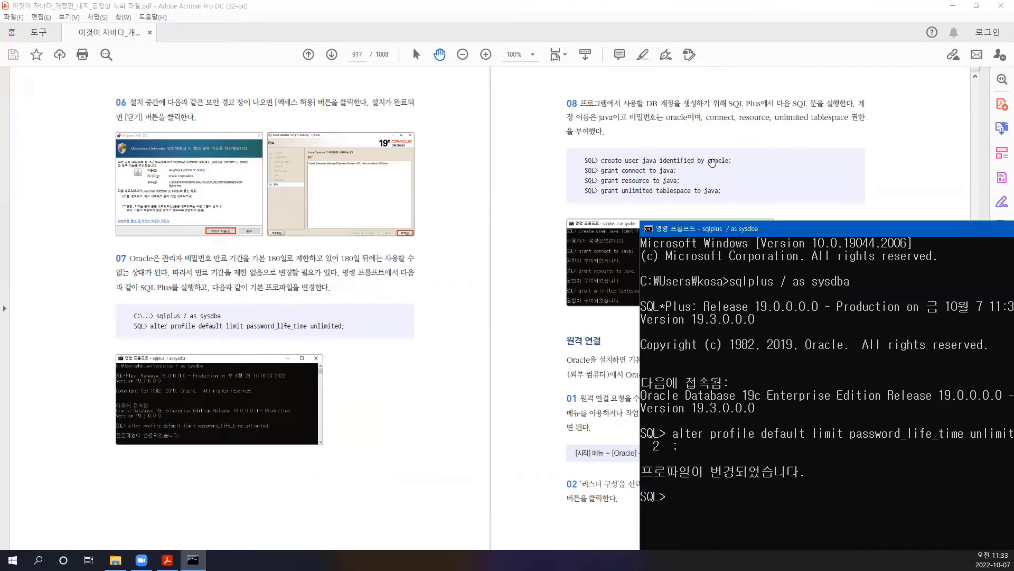
pyautogui.moveTo(790, 231); pyautogui.dragTo(344, 222)
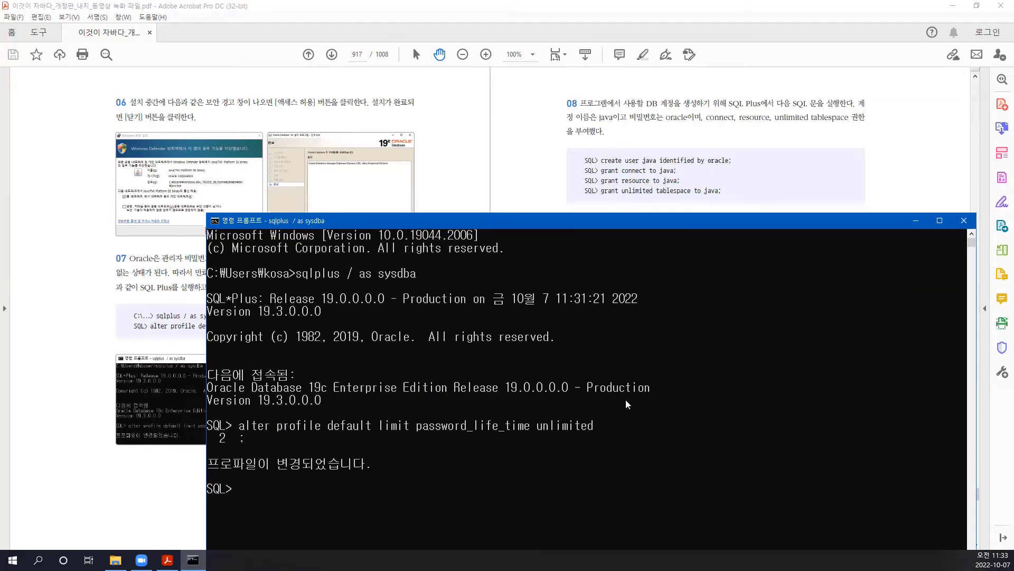
# - Create the database user java with its password, then start entering 'grant connect to java'
pyautogui.write('create user java identified by oracle;')
pyautogui.press('Return')
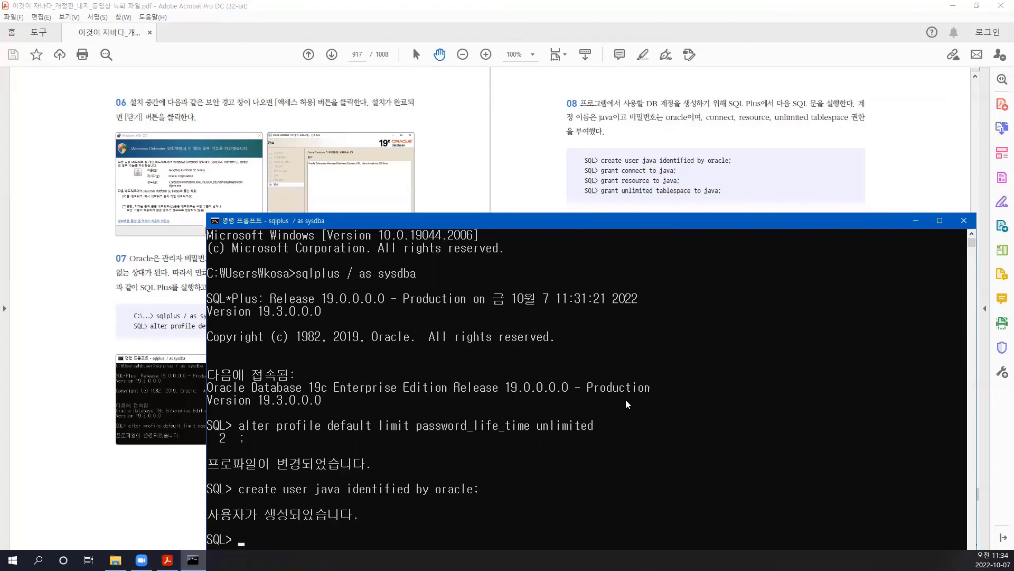
pyautogui.scroll(-6, 528, 347)
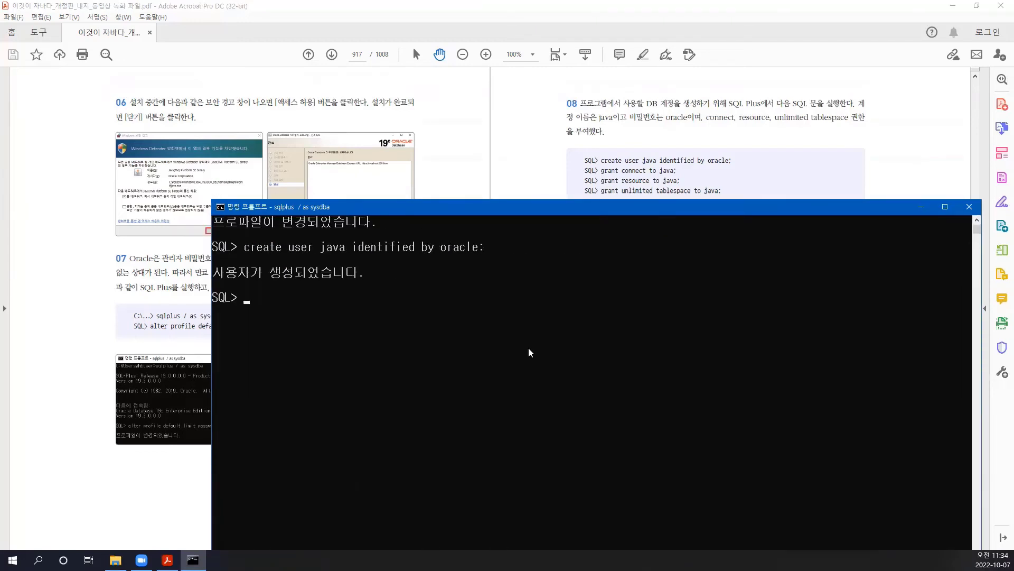
pyautogui.scroll(1, 528, 347)
pyautogui.moveTo(630, 213); pyautogui.dragTo(643, 236)
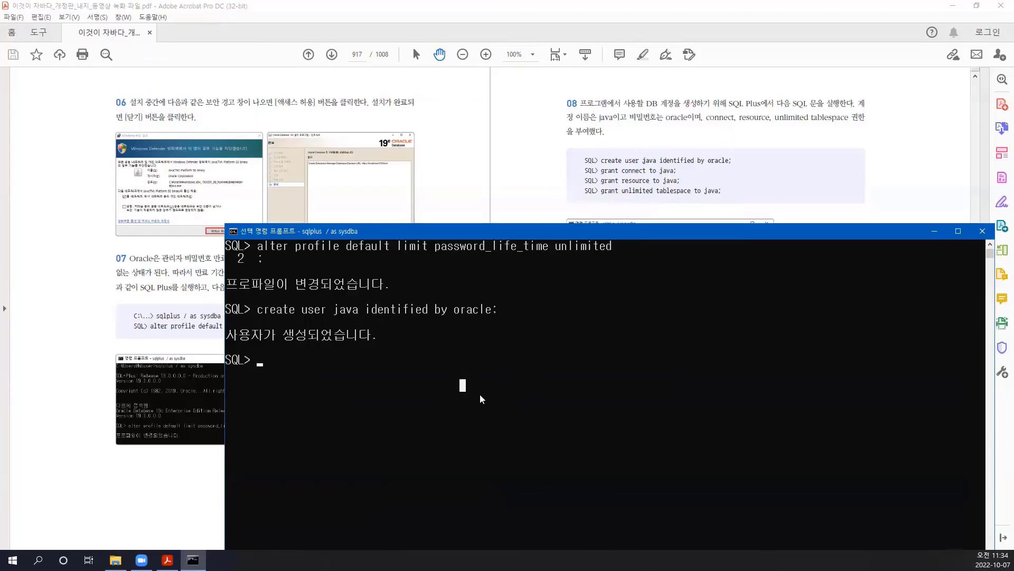
pyautogui.write('gra')
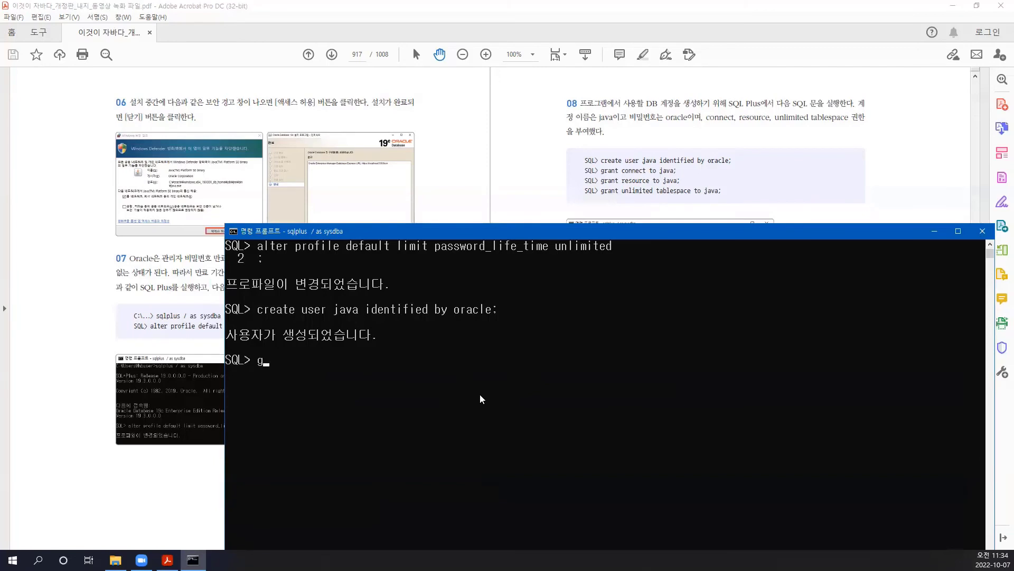
pyautogui.write('nt connect to java')
# - Grant the connect and resource roles to java
pyautogui.press('Return')
pyautogui.write(';')
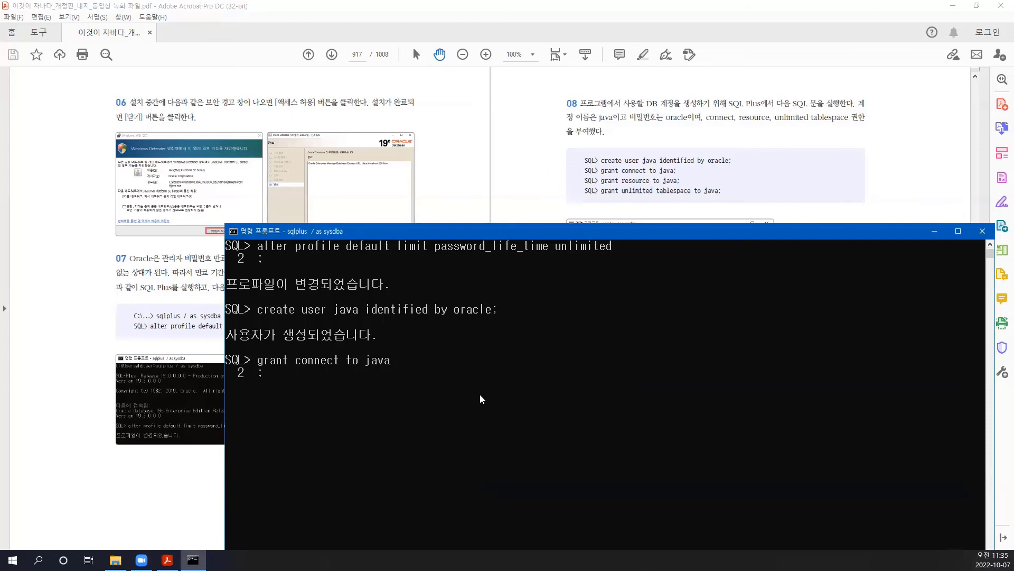
pyautogui.press('Return')
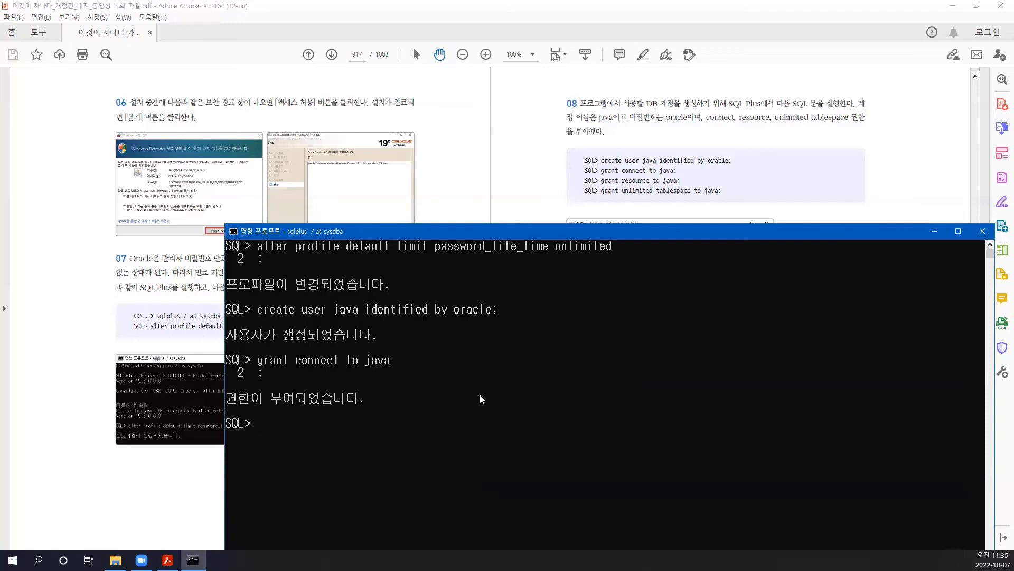
pyautogui.write('grant resource to java')
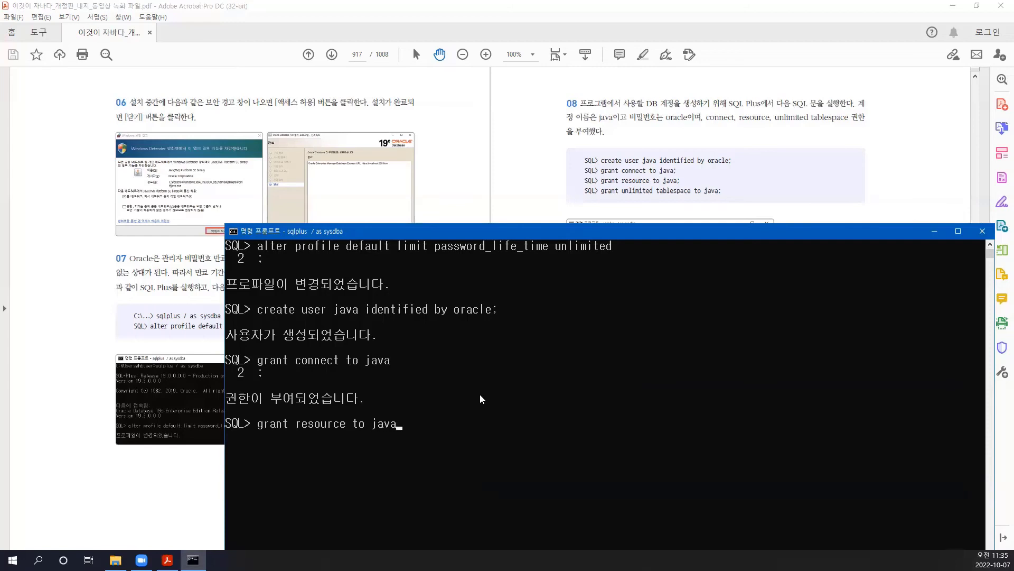
pyautogui.write(';')
pyautogui.press('Return')
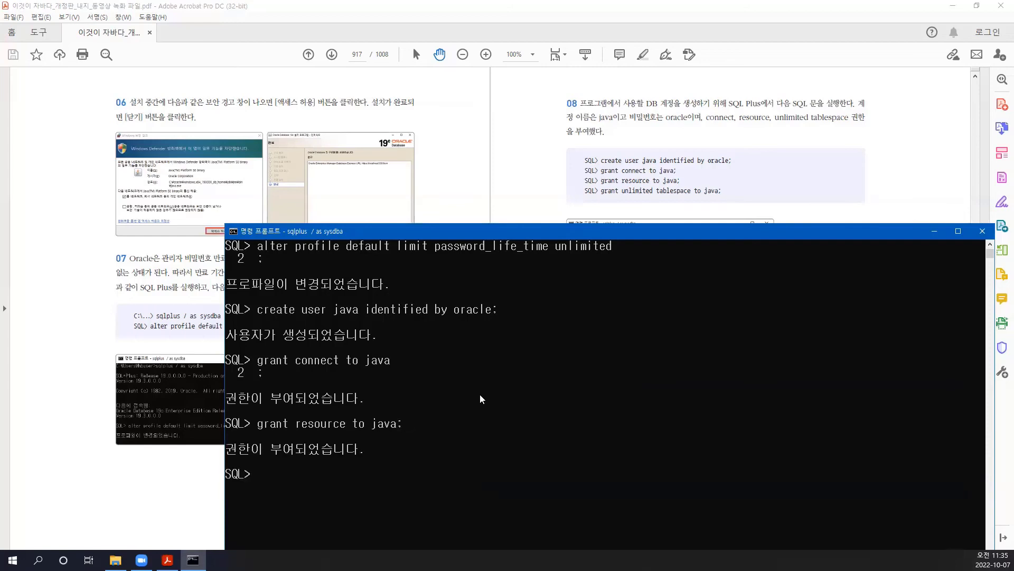
# - Grant unlimited tablespace to java, correcting the misspelled 'tablesapce' and rerunning
pyautogui.write('grant unlimited tablesapce ')
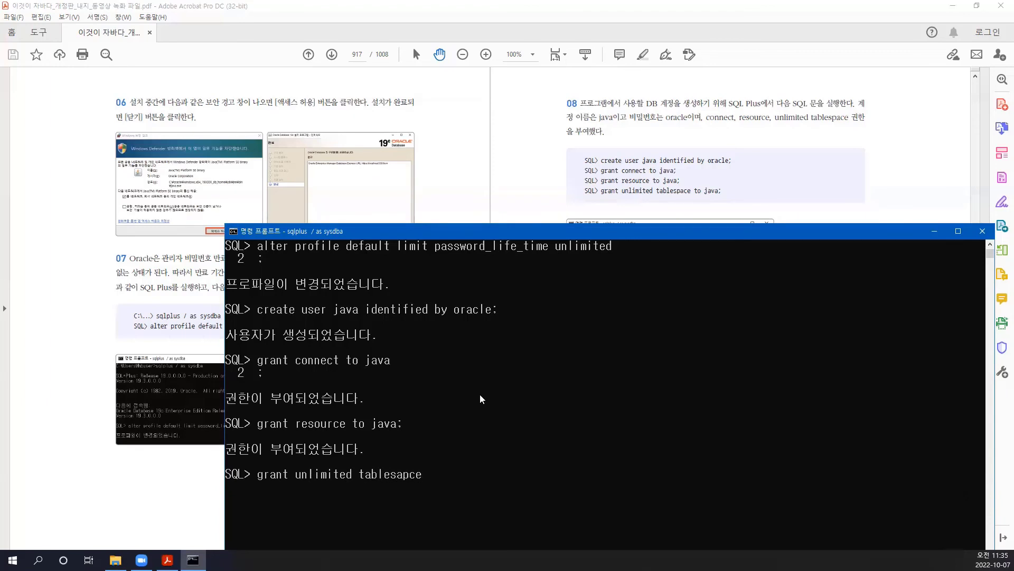
pyautogui.write('to java')
pyautogui.write(';')
pyautogui.press('Return')
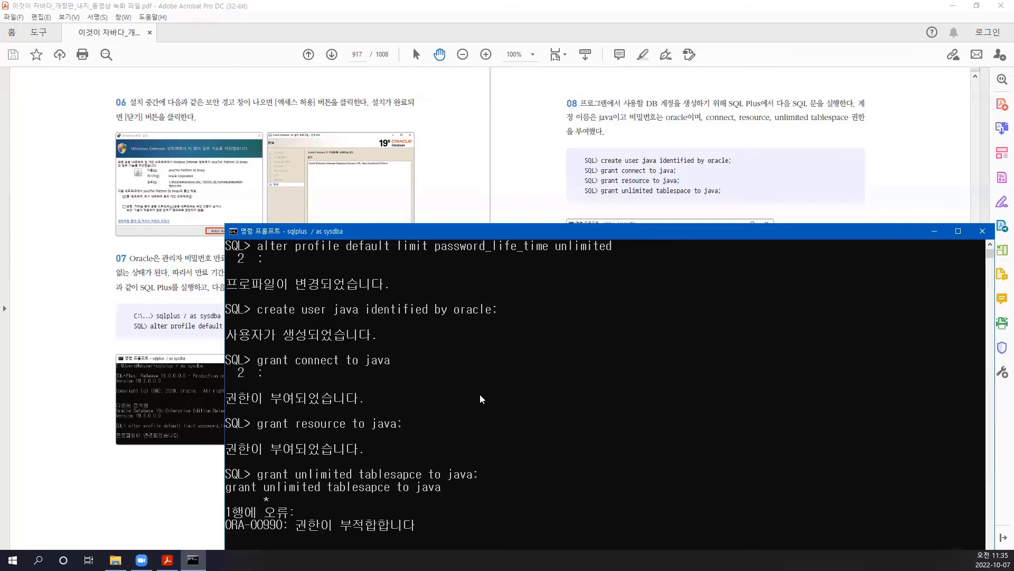
pyautogui.press('Up')
pyautogui.press('Left')
pyautogui.press('Left')
pyautogui.press('Left')
pyautogui.press('Left')
pyautogui.press('Left')
pyautogui.press('Left')
pyautogui.press('Left')
pyautogui.press('Left')
pyautogui.press('Left')
pyautogui.press('Left')
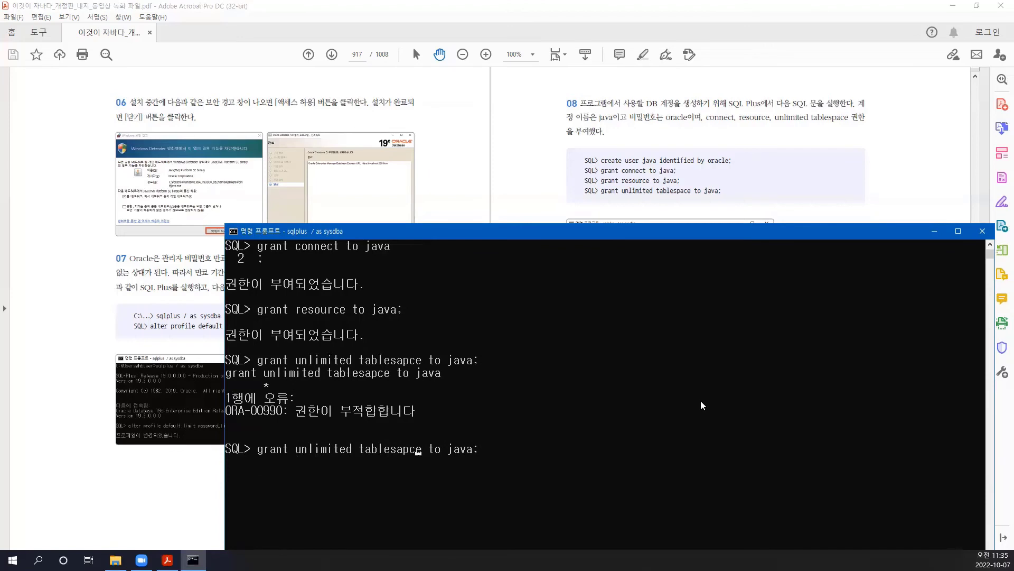
pyautogui.press('BackSpace')
pyautogui.press('BackSpace')
pyautogui.press('BackSpace')
pyautogui.press('BackSpace')
pyautogui.write('pace')
pyautogui.press('Return')
pyautogui.moveTo(945, 231); pyautogui.dragTo(922, 220)
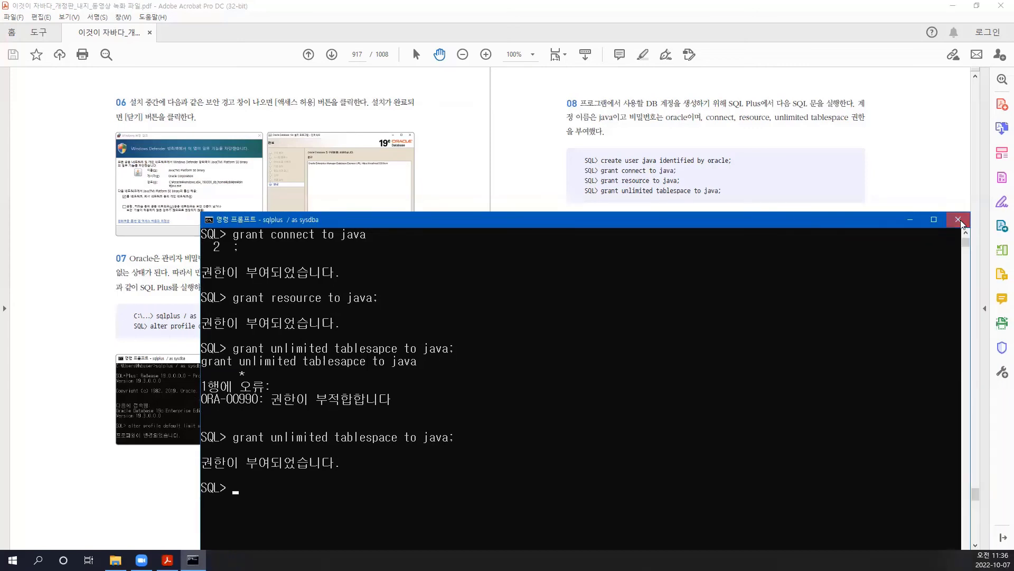
# - Close the SQL*Plus console and move on to the guide's 원격 연결 section
pyautogui.click(960, 221)
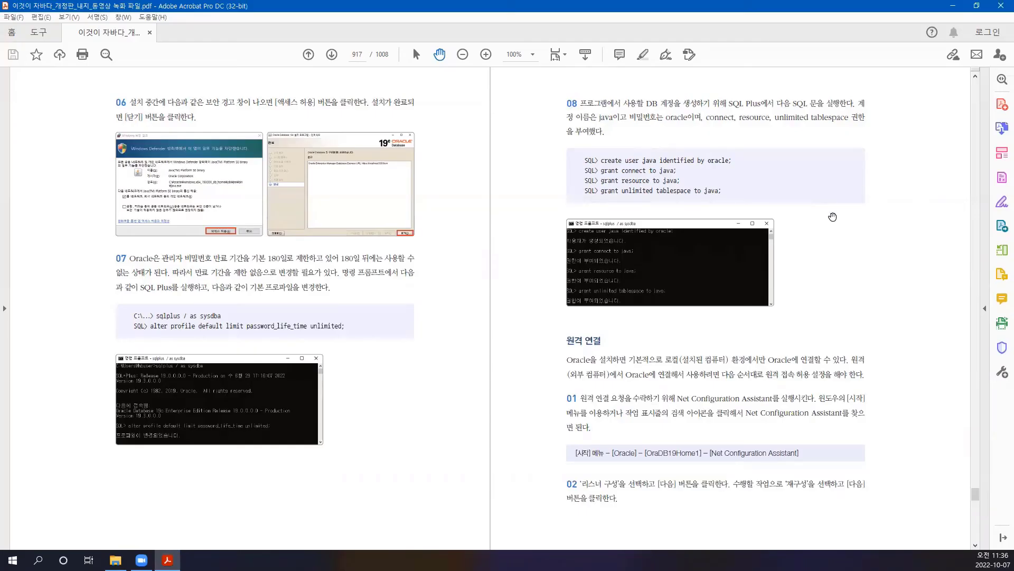
pyautogui.scroll(-2, 579, 320)
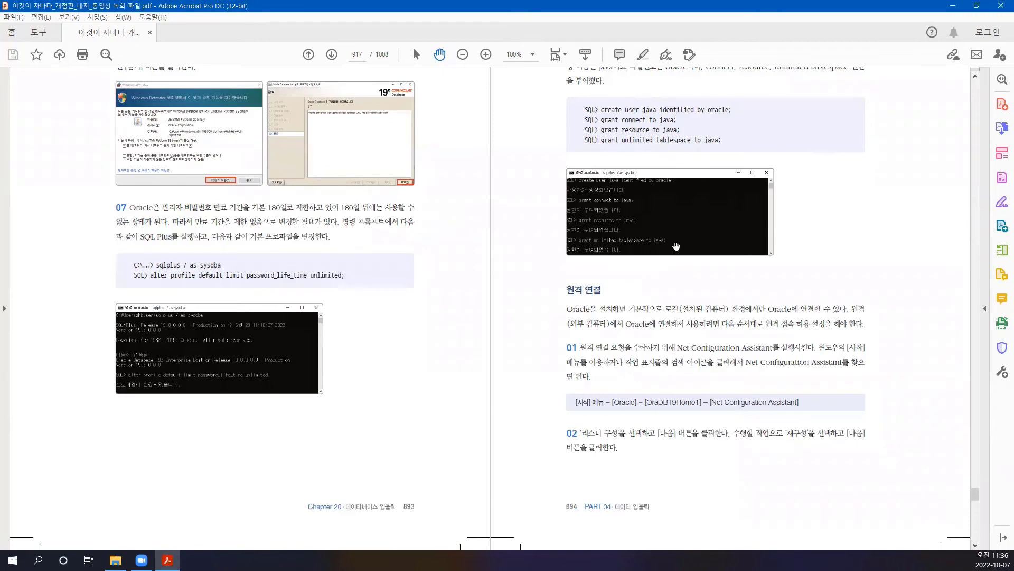
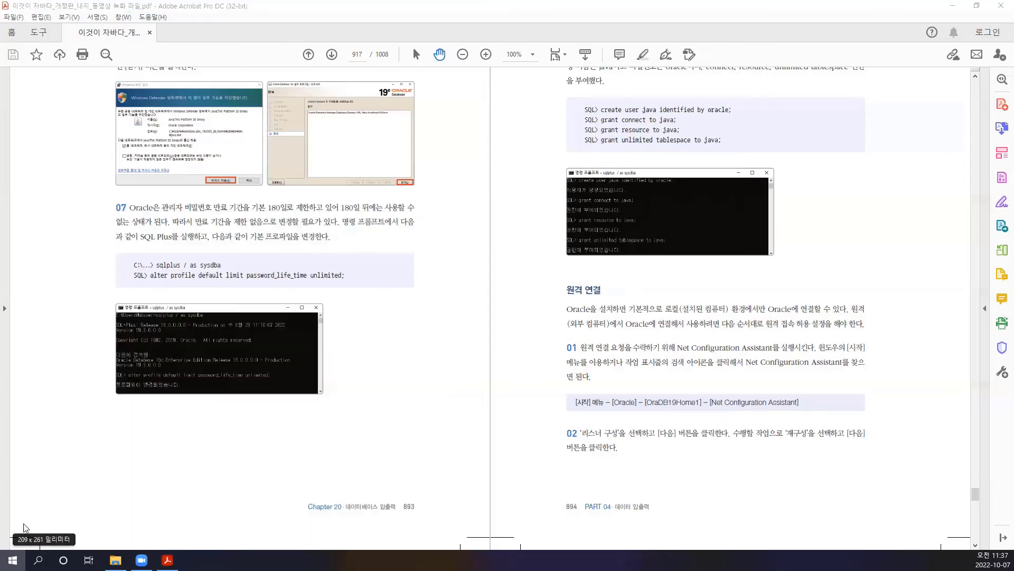
# - Launch Net Configuration Assistant from the Start menu's Oracle - OraDB19Home1 group
pyautogui.click(12, 560)
pyautogui.scroll(-5, 99, 367)
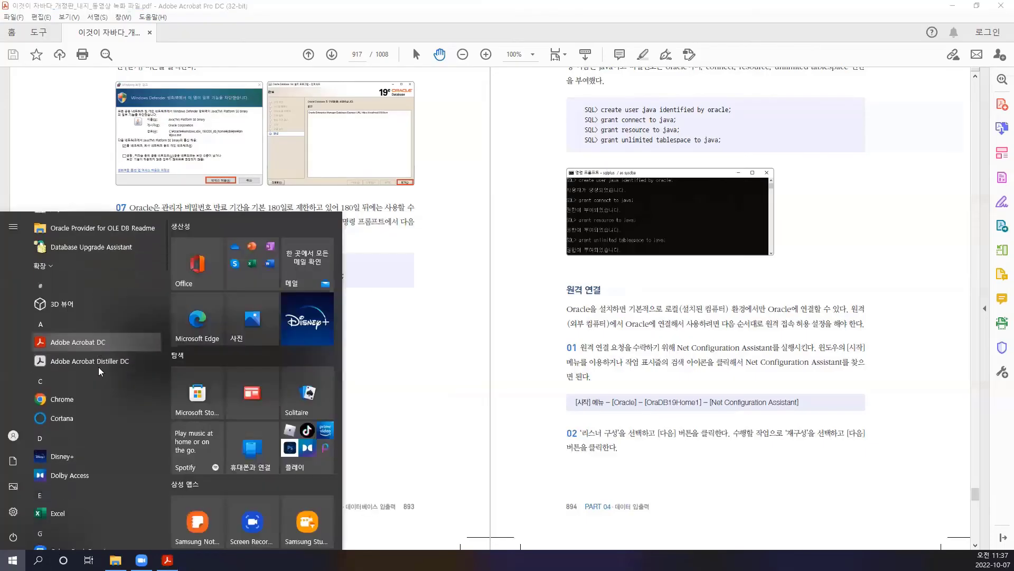
pyautogui.scroll(-5, 100, 368)
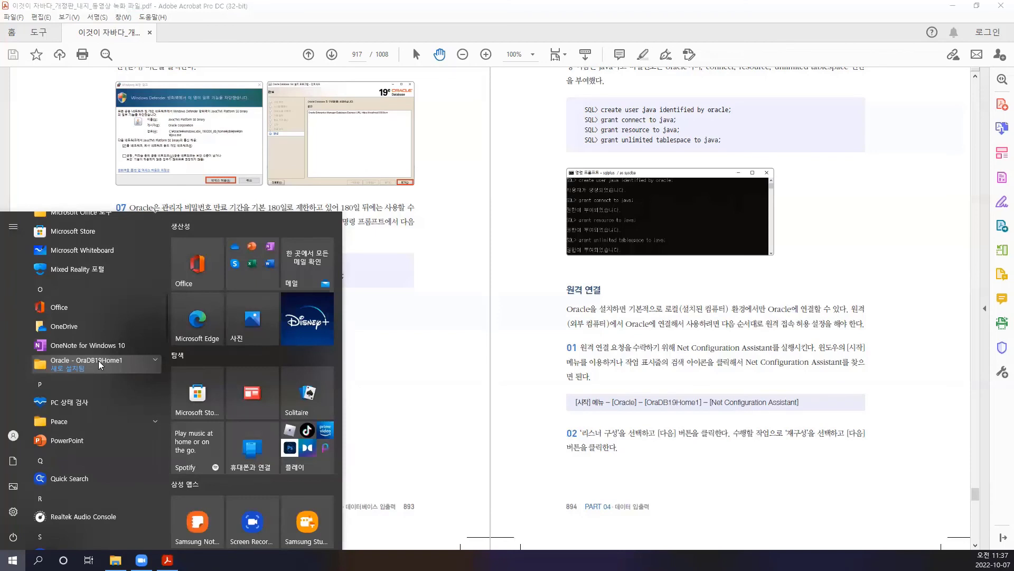
pyautogui.click(98, 361)
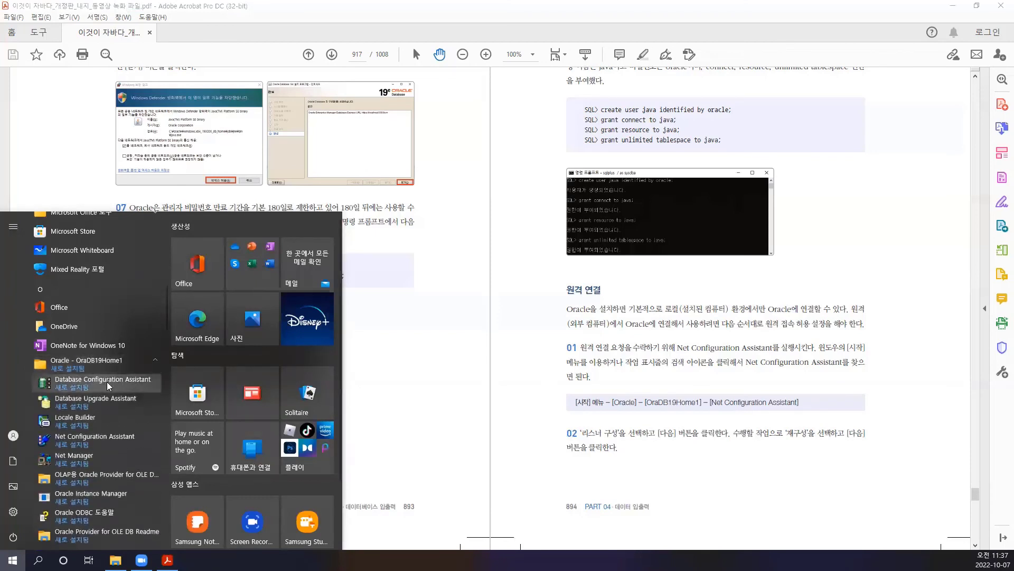
pyautogui.scroll(-2, 107, 381)
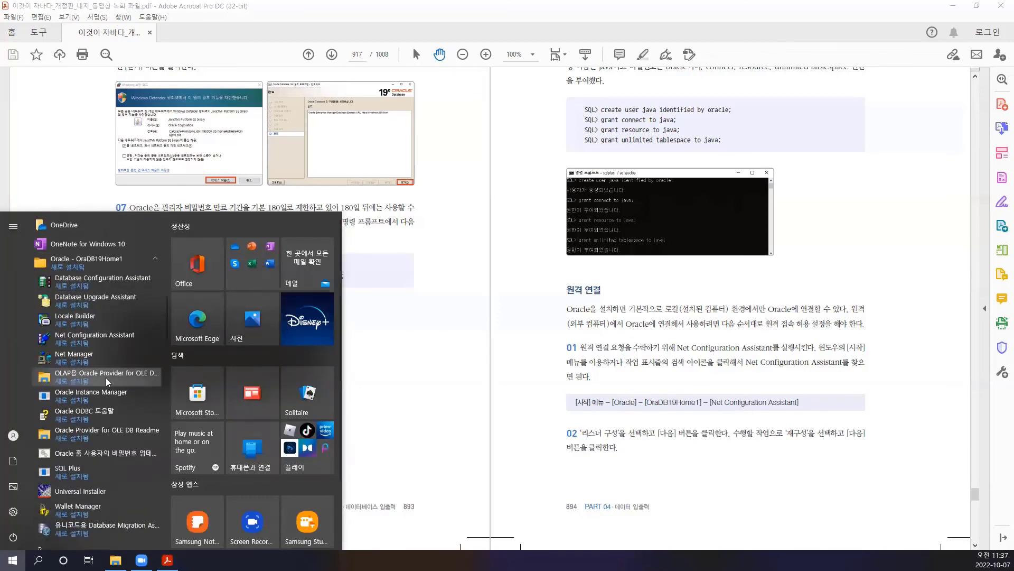
pyautogui.click(98, 337)
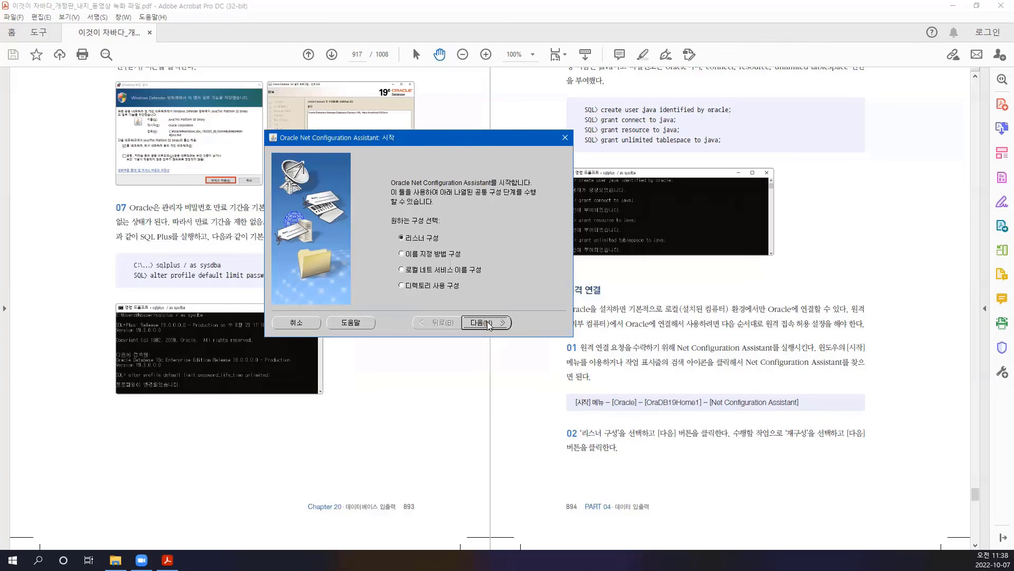
# - Choose listener configuration, reconfigure the existing LISTENER, and agree to stop it
pyautogui.click(487, 321)
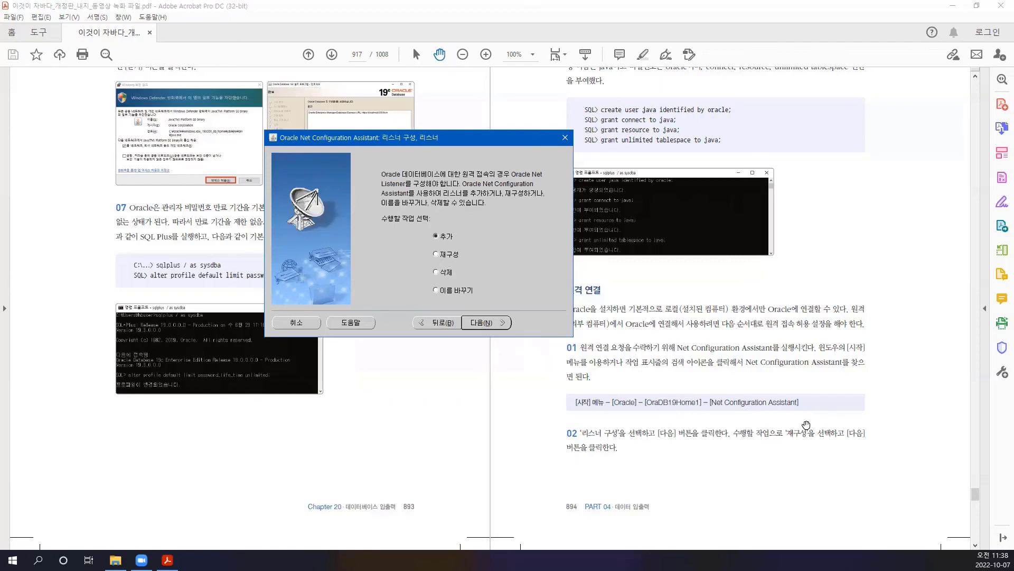
pyautogui.click(437, 255)
pyautogui.click(484, 322)
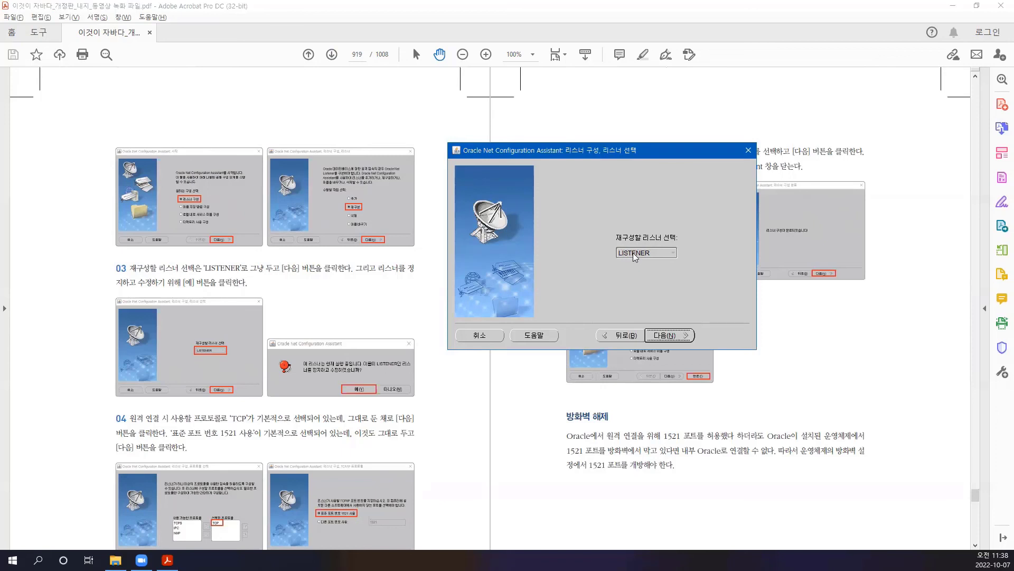
pyautogui.click(670, 336)
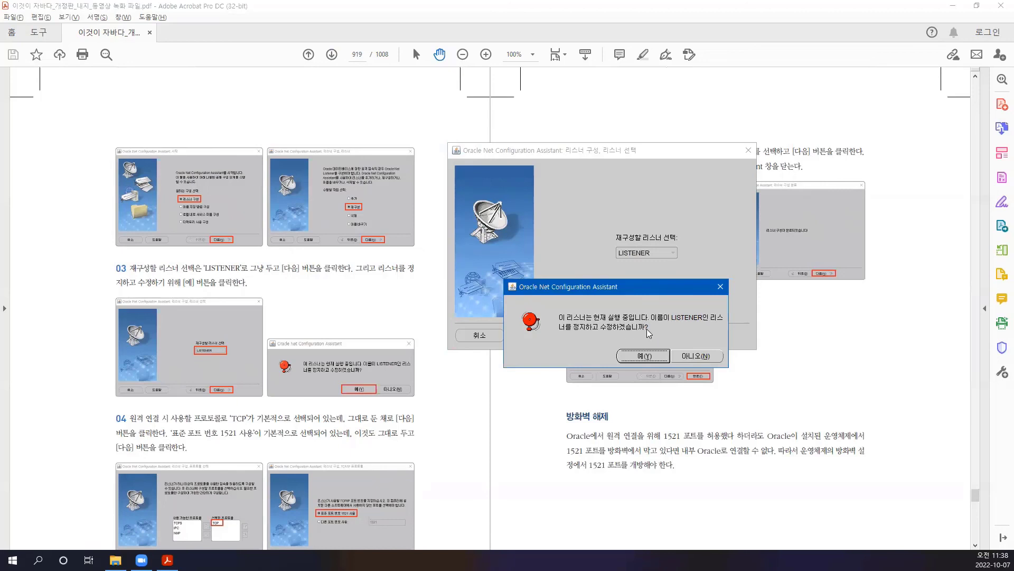
pyautogui.click(644, 357)
pyautogui.scroll(-2, 703, 332)
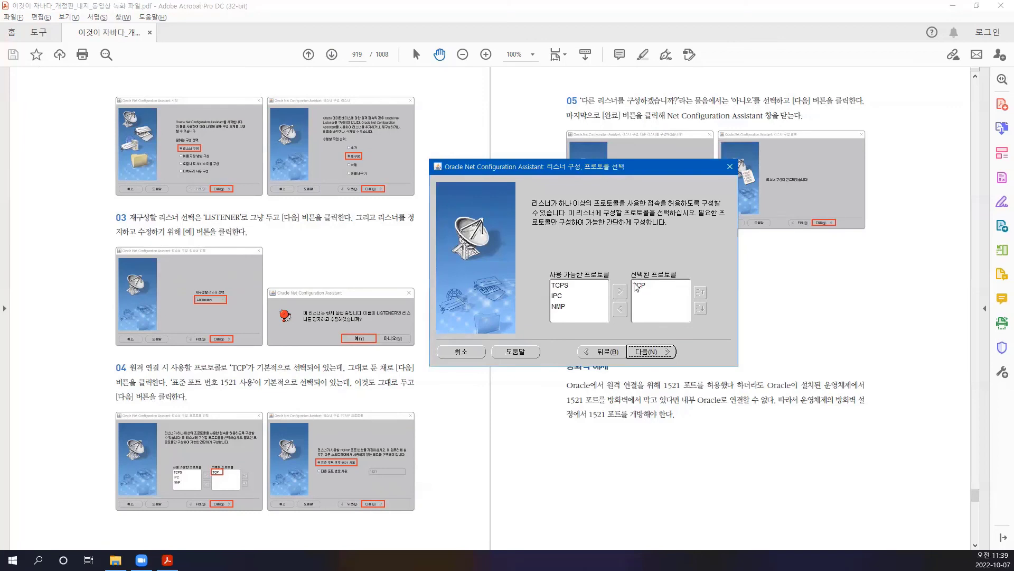
# - Keep TCP on standard port 1521, decline another listener, and finish the wizard
pyautogui.click(645, 352)
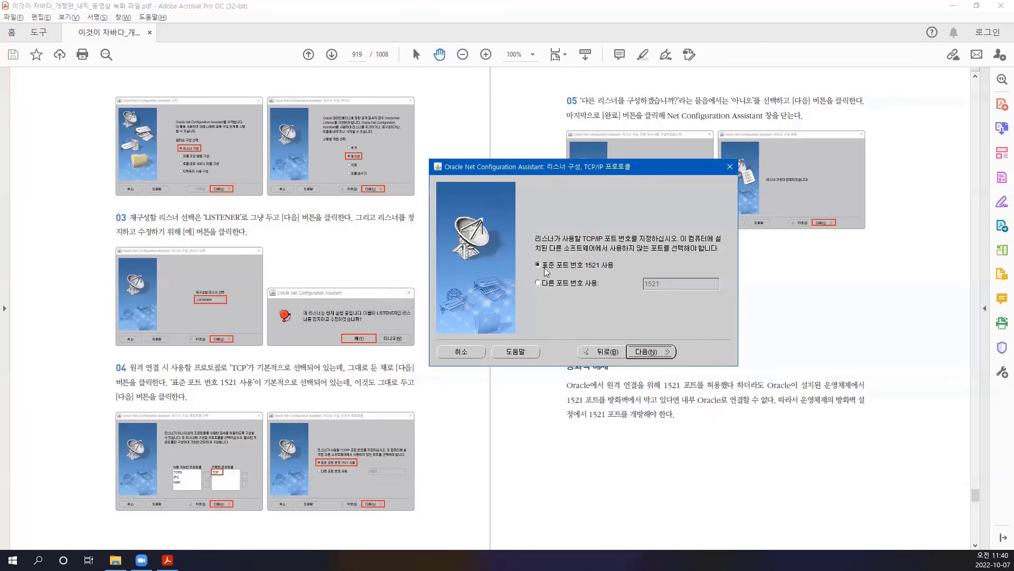
pyautogui.click(649, 353)
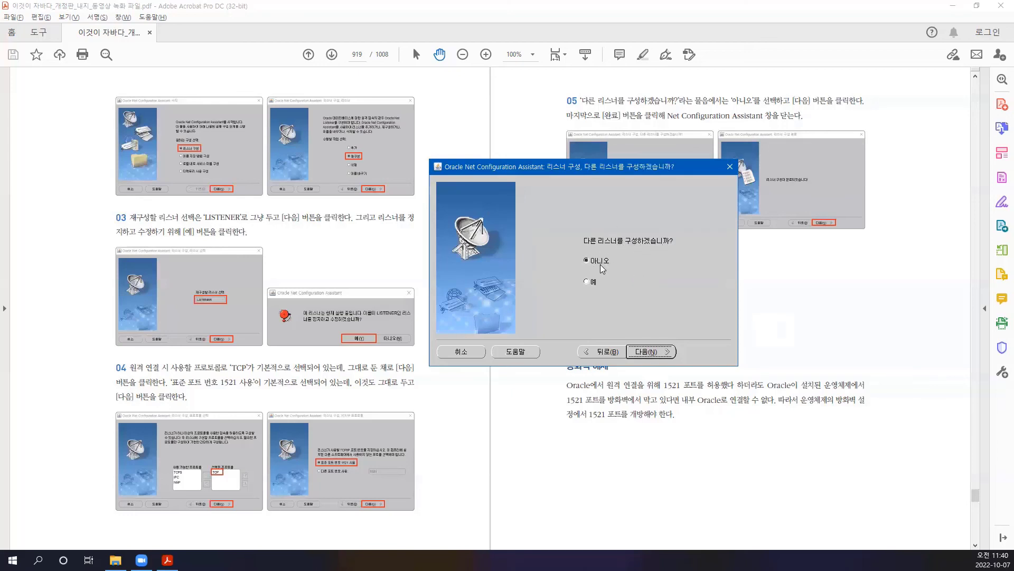
pyautogui.click(652, 352)
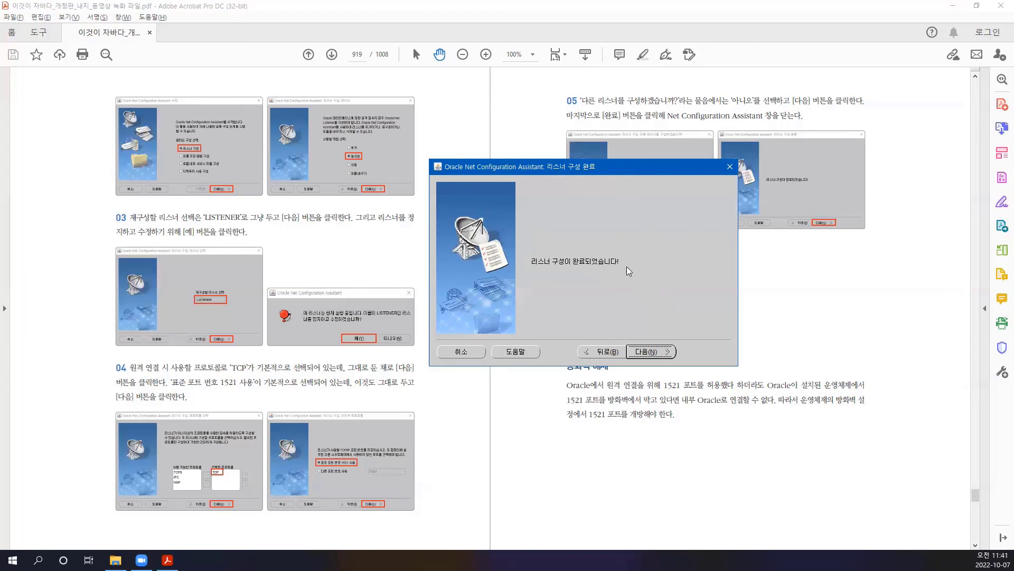
pyautogui.click(646, 352)
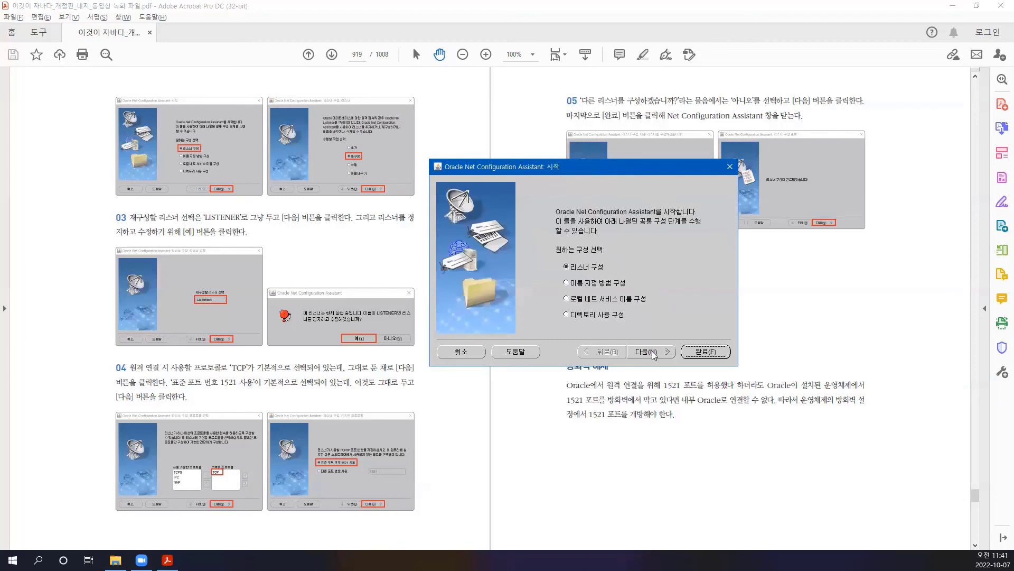
pyautogui.click(708, 355)
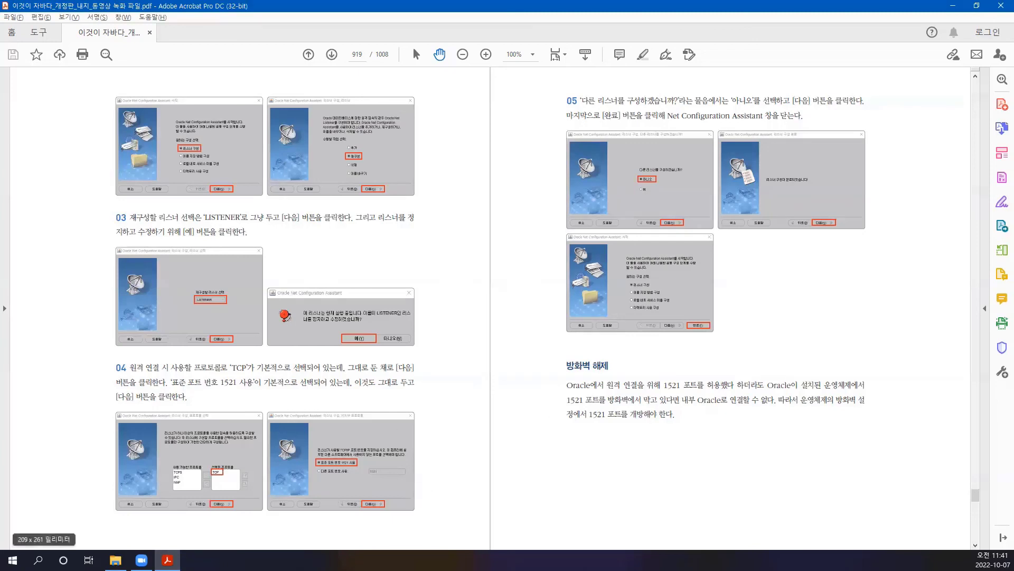
# - Search 방화벽, open the advanced firewall settings, and show Inbound Rules with the port 50001 rule selected
pyautogui.click(38, 559)
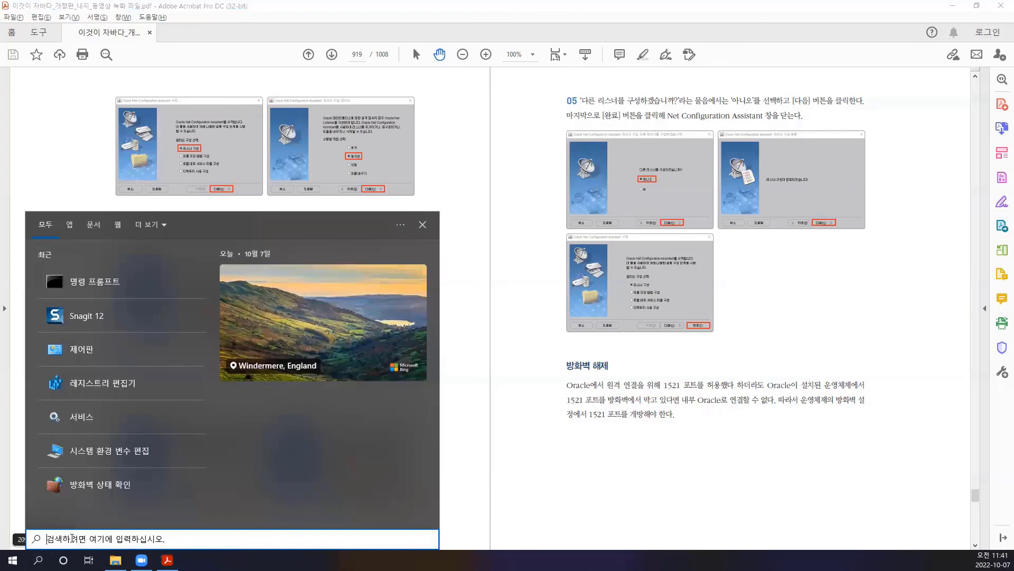
pyautogui.write('q')
pyautogui.press('BackSpace')
pyautogui.write('ㅂ')
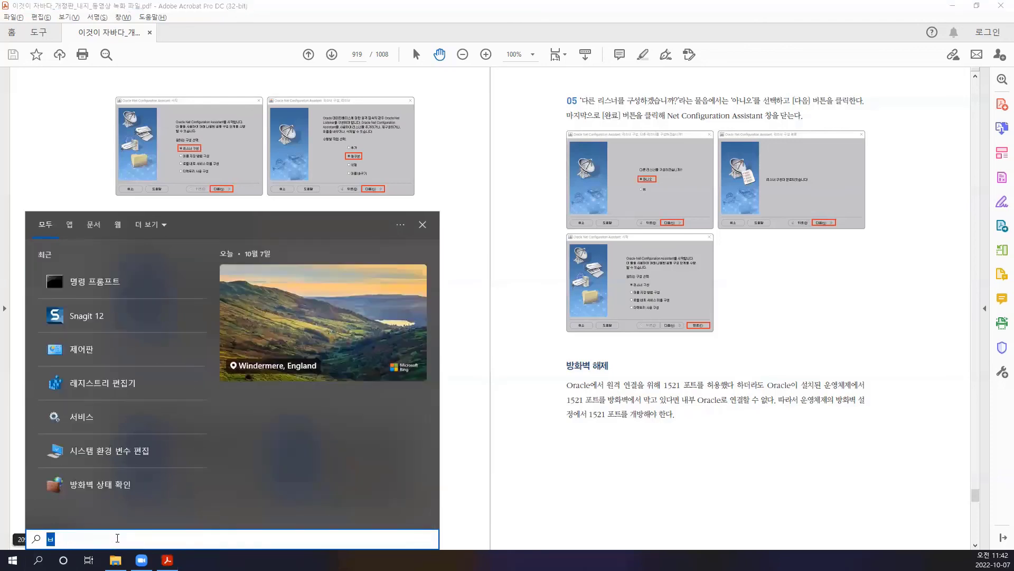
pyautogui.write('방화벽')
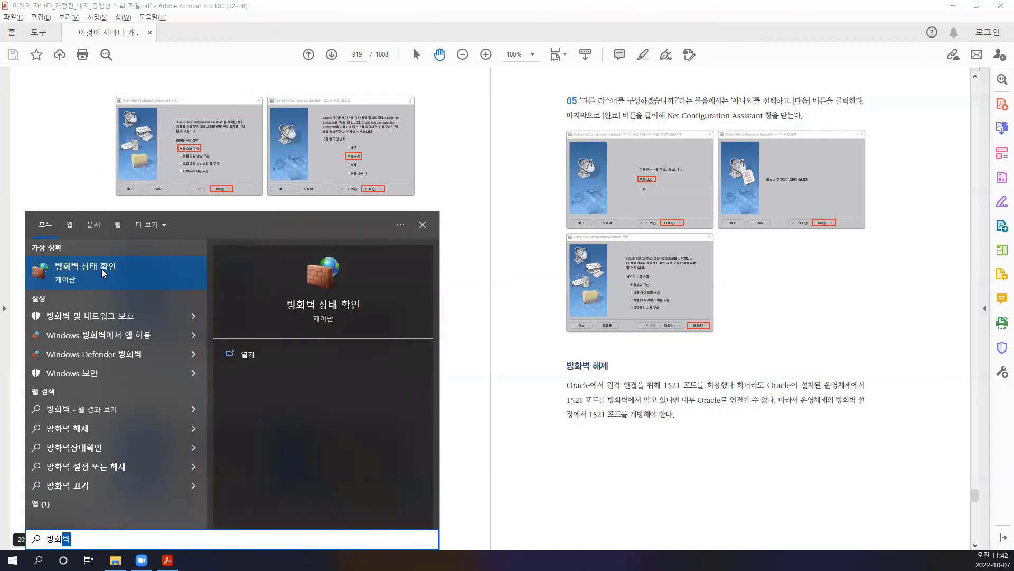
pyautogui.click(101, 268)
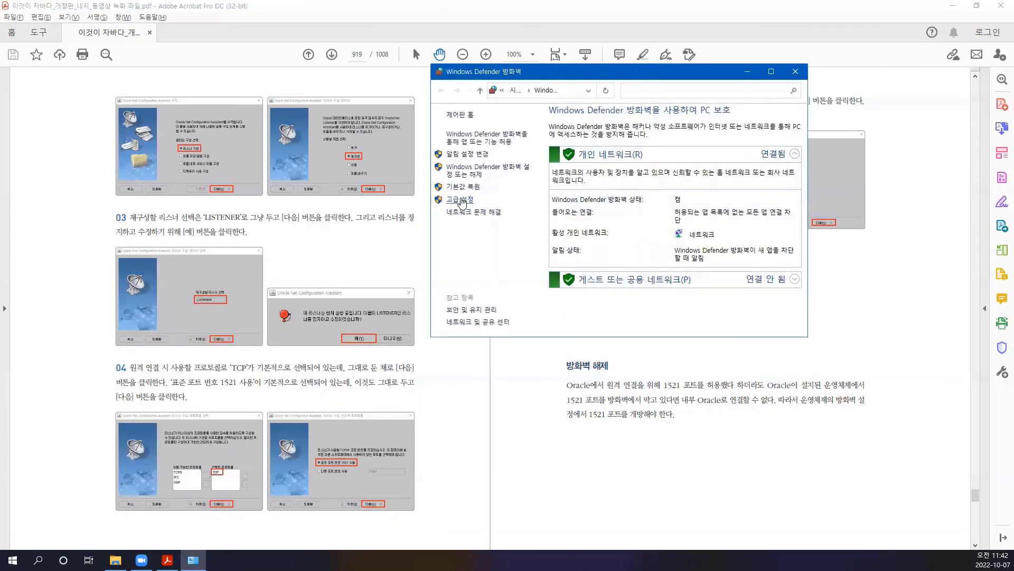
pyautogui.click(461, 200)
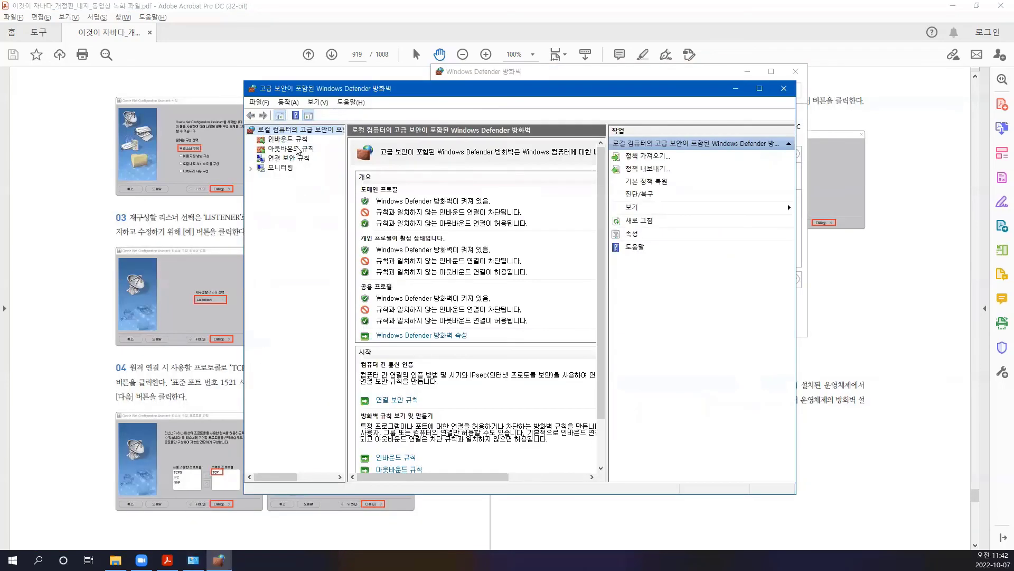
pyautogui.click(292, 139)
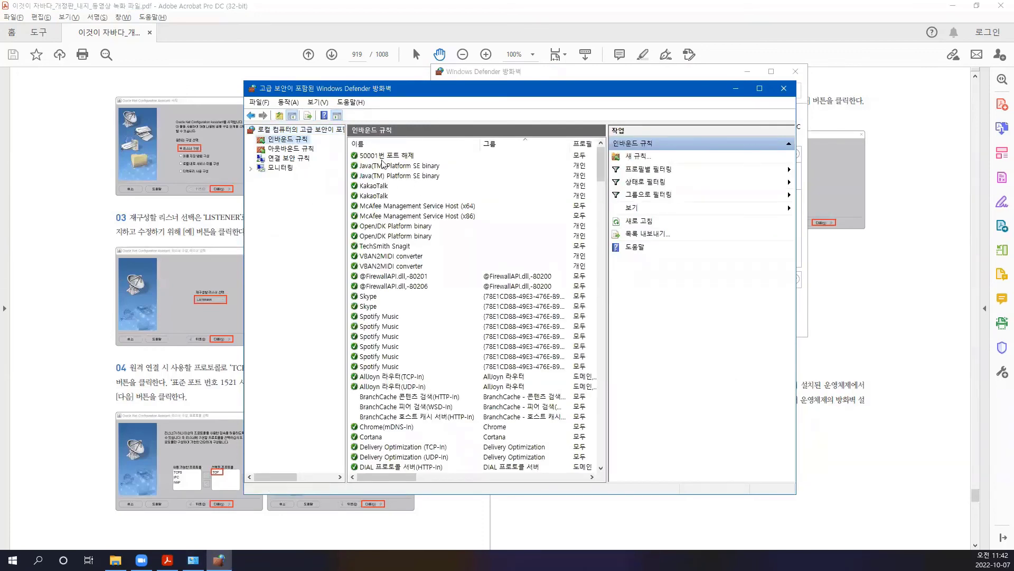
pyautogui.click(390, 158)
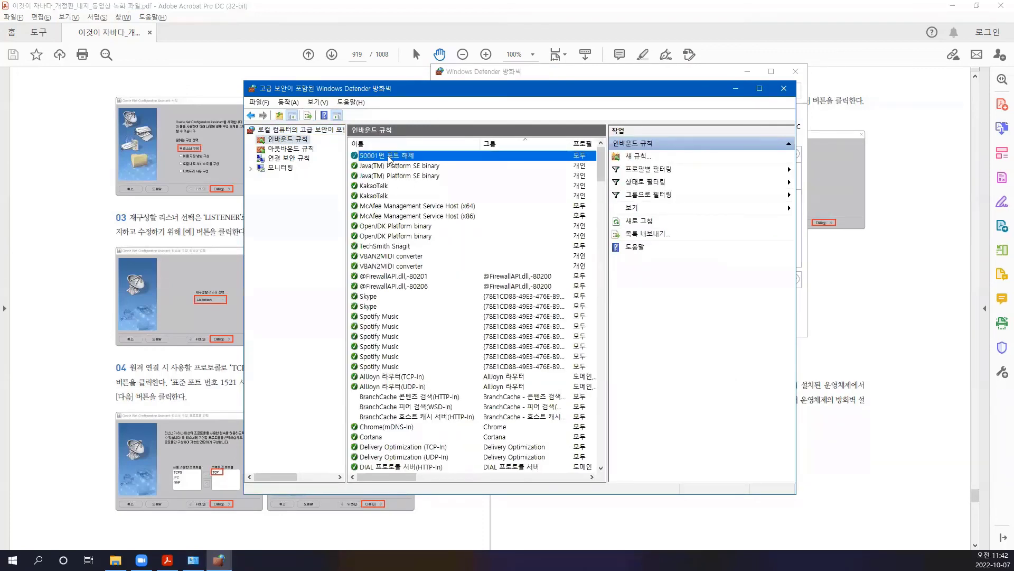
# - Start a new port-type inbound rule for TCP local port 1521
pyautogui.click(638, 157)
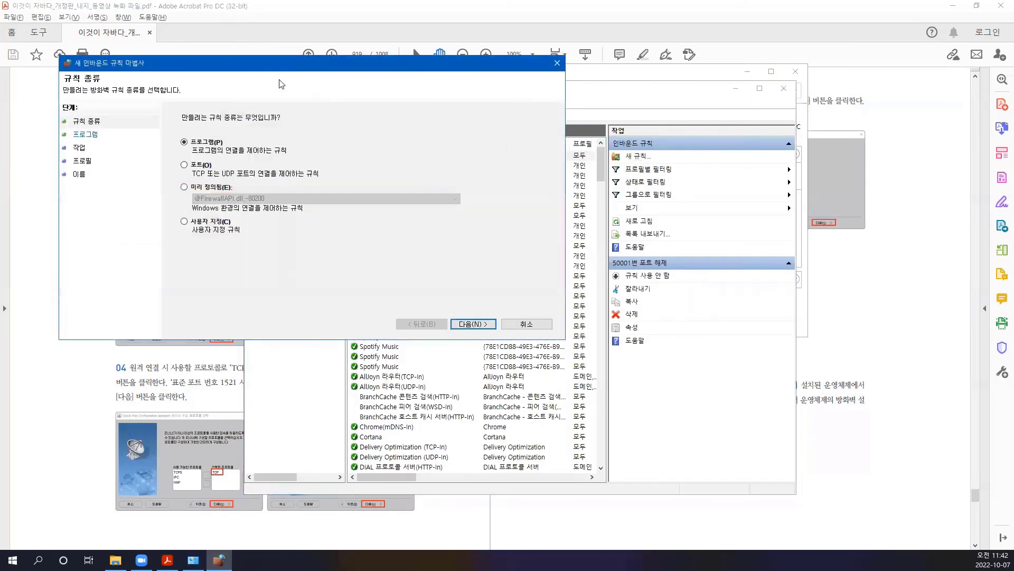
pyautogui.moveTo(283, 69); pyautogui.dragTo(513, 195)
pyautogui.click(414, 289)
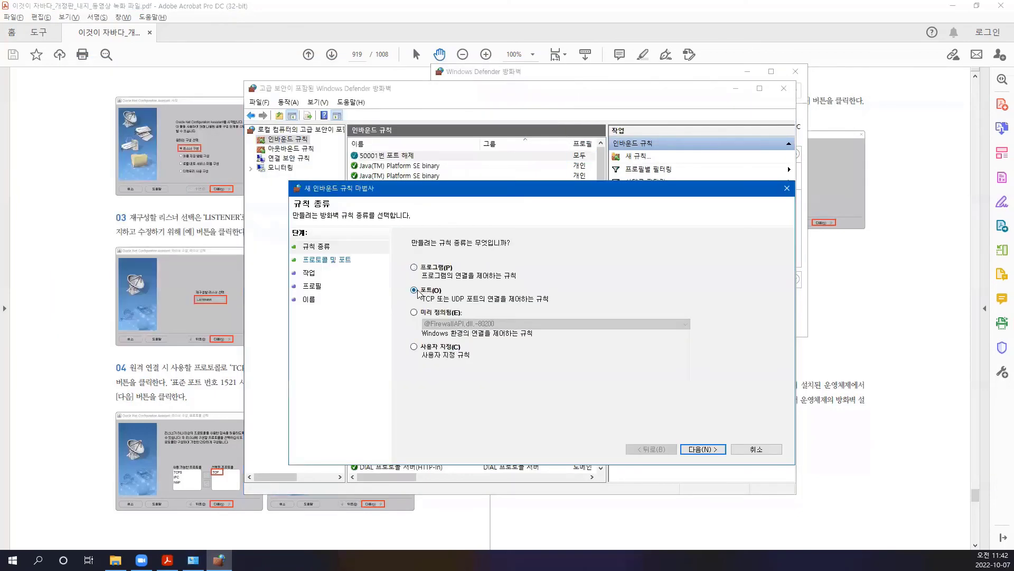
pyautogui.click(700, 449)
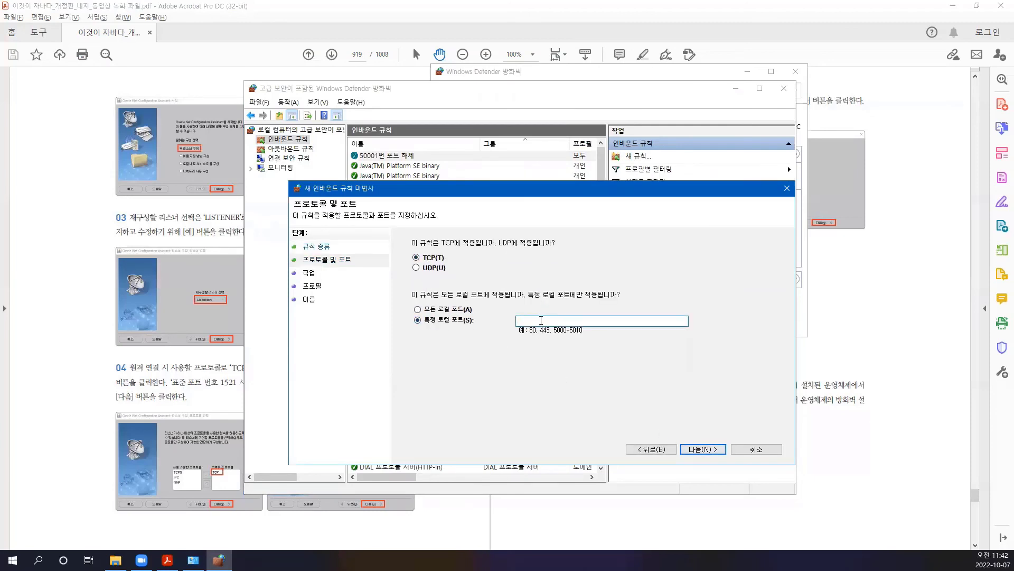
pyautogui.write('1521')
# - Allow the connection on all profiles and name the rule Oracle
pyautogui.click(702, 451)
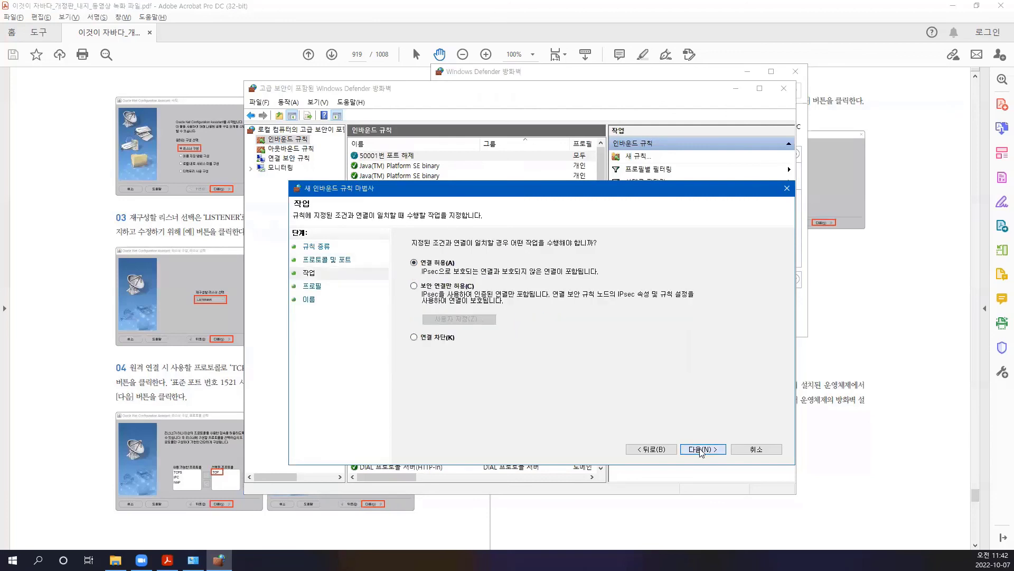
pyautogui.click(701, 450)
pyautogui.click(702, 450)
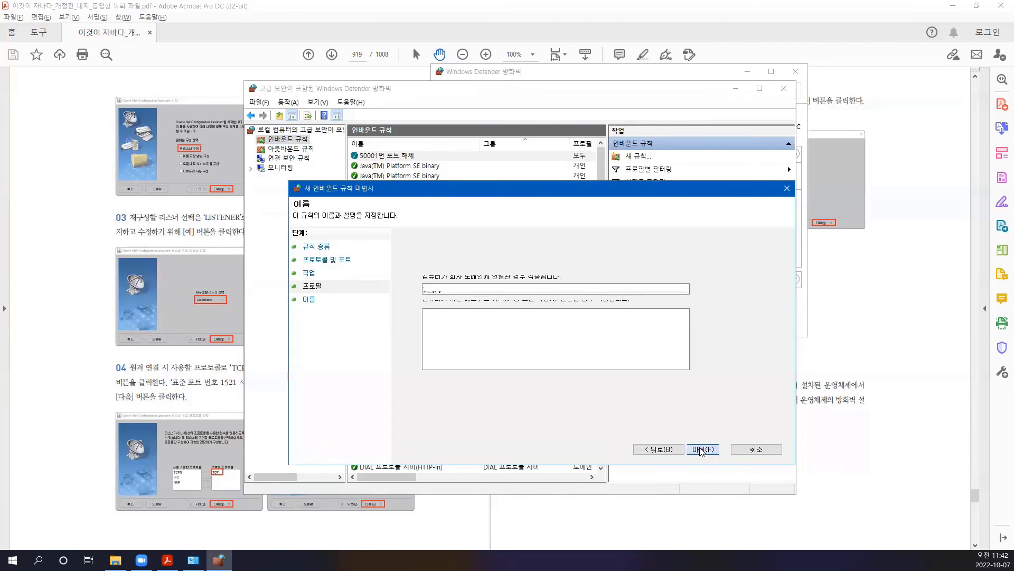
pyautogui.write('Oracle Port')
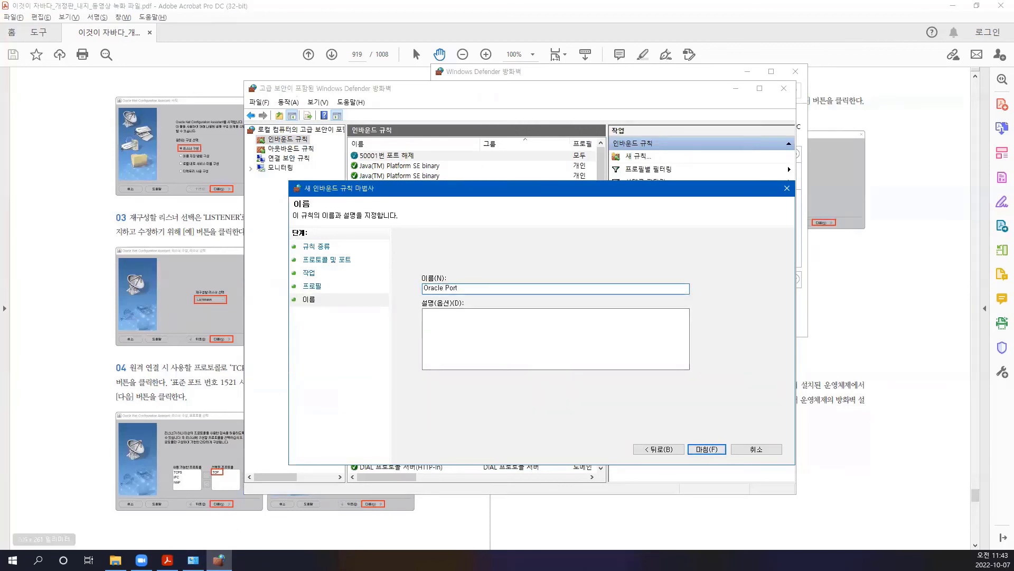
pyautogui.click(167, 560)
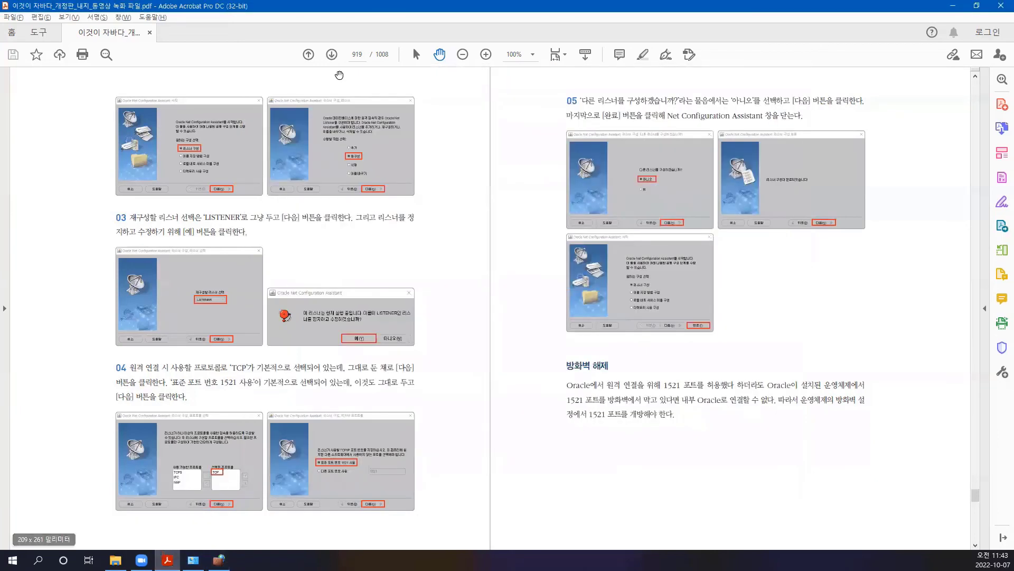
# - Advance the PDF guide to page 923 and scroll to the firewall step 06
pyautogui.click(332, 55)
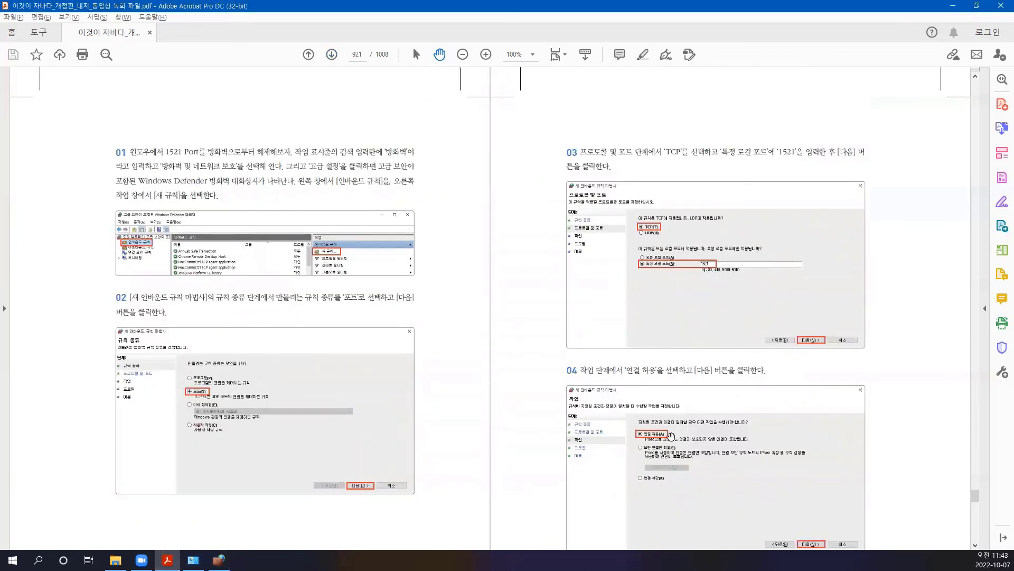
pyautogui.scroll(-6, 664, 433)
pyautogui.scroll(-6, 660, 429)
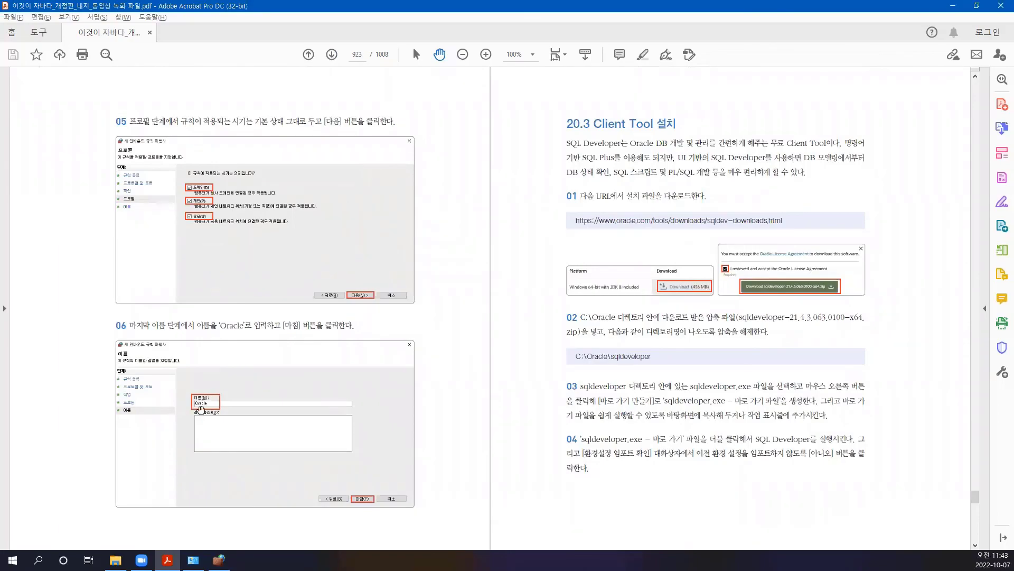
# - Correct the rule name to Oracle and finish creating the inbound rule
pyautogui.click(219, 560)
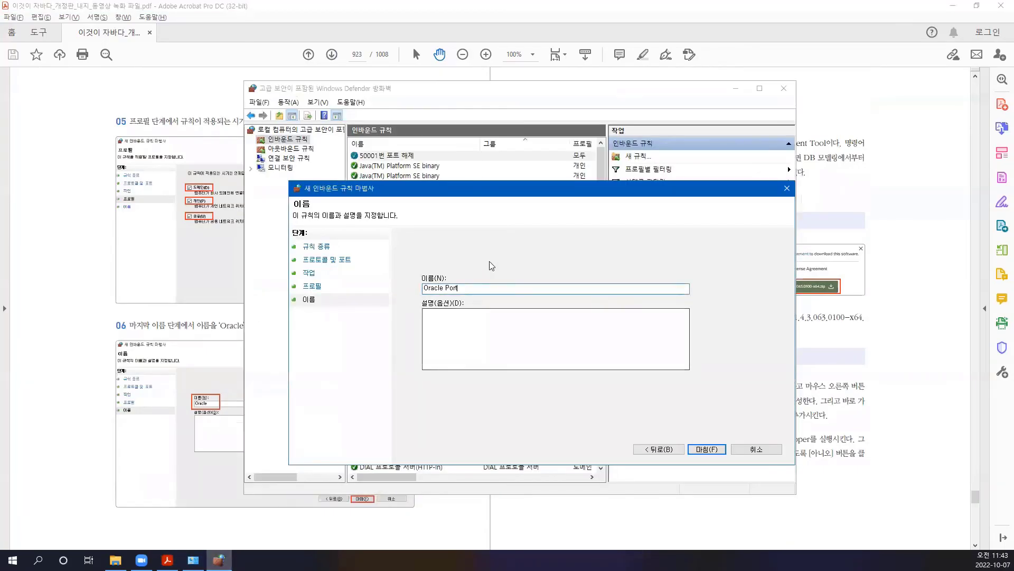
pyautogui.press('BackSpace')
pyautogui.press('BackSpace')
pyautogui.press('BackSpace')
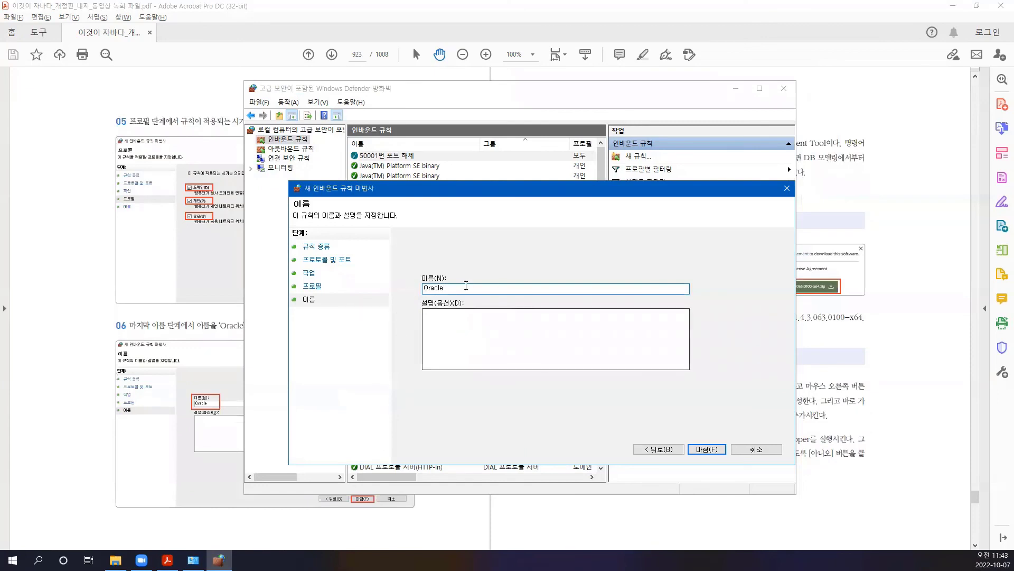
pyautogui.click(706, 451)
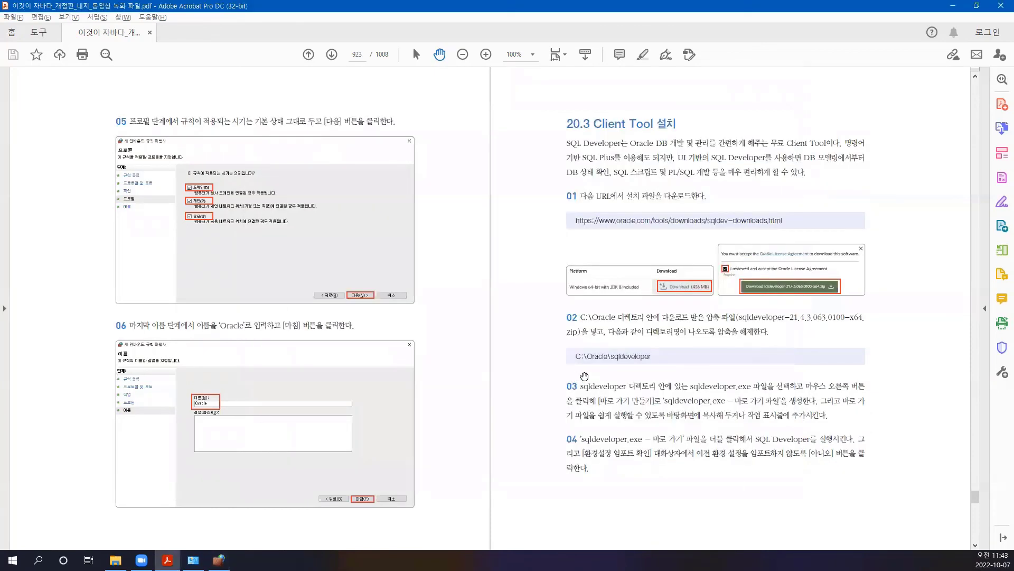